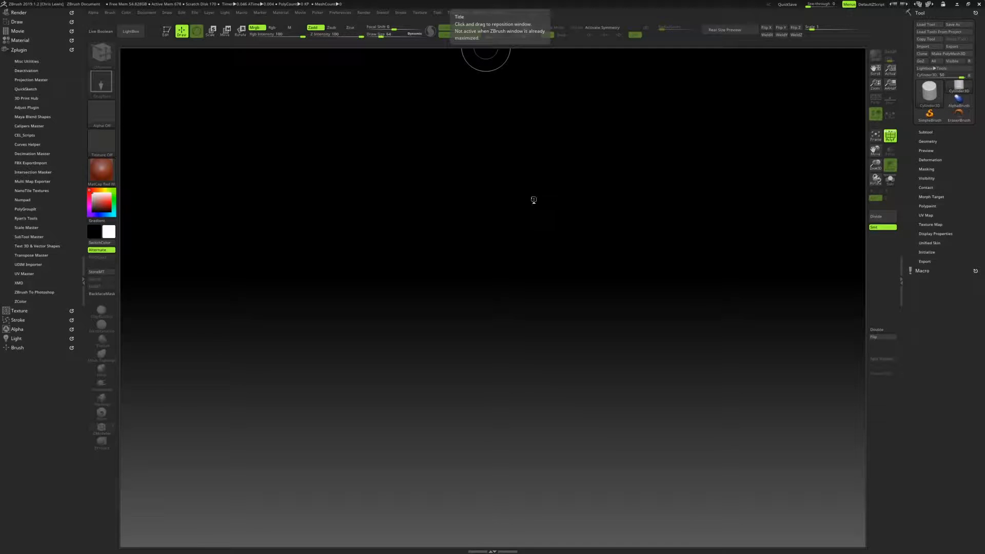
Step: Draw a Cylinder3D primitive in the middle of the canvas and put it into Edit mode
key("F1")
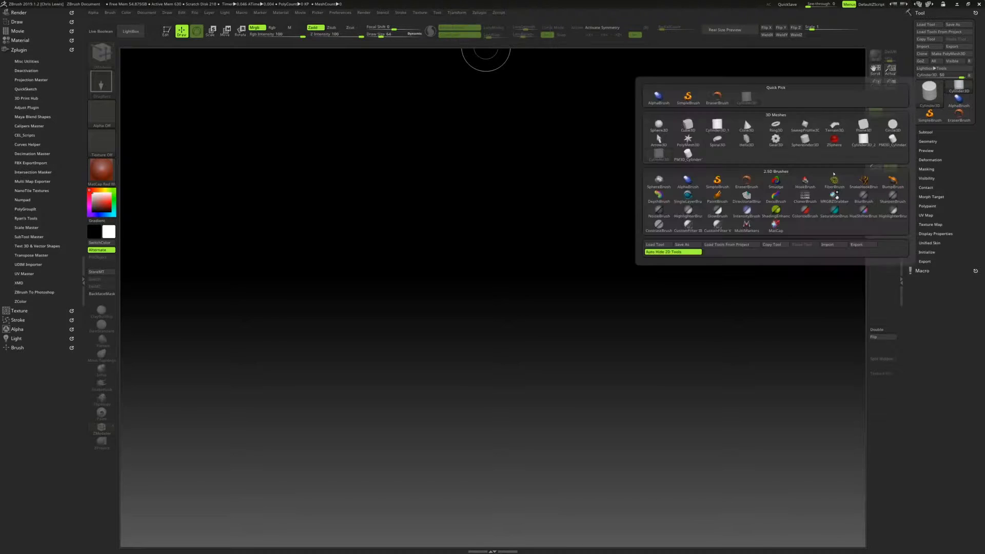
key("Escape")
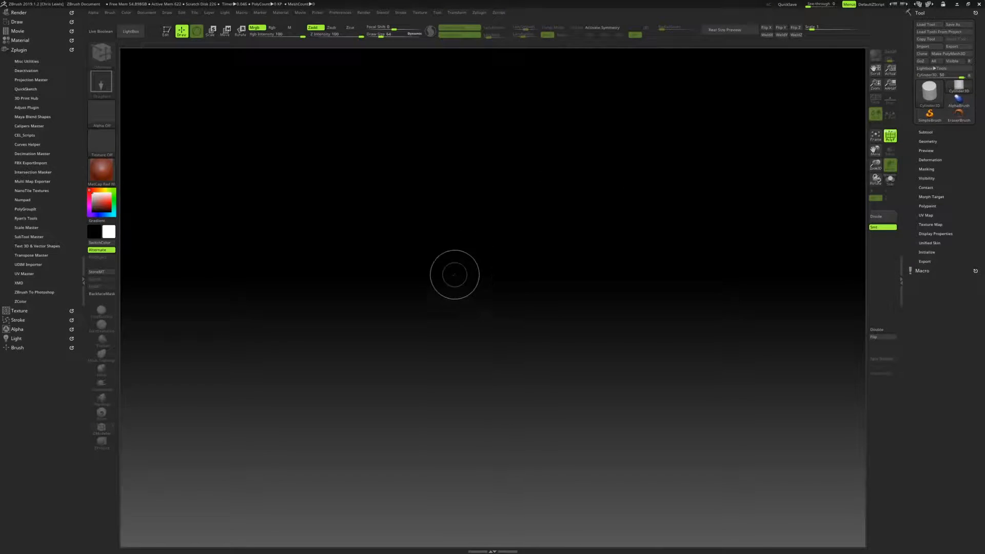
left_click_drag(463, 308, 513, 359)
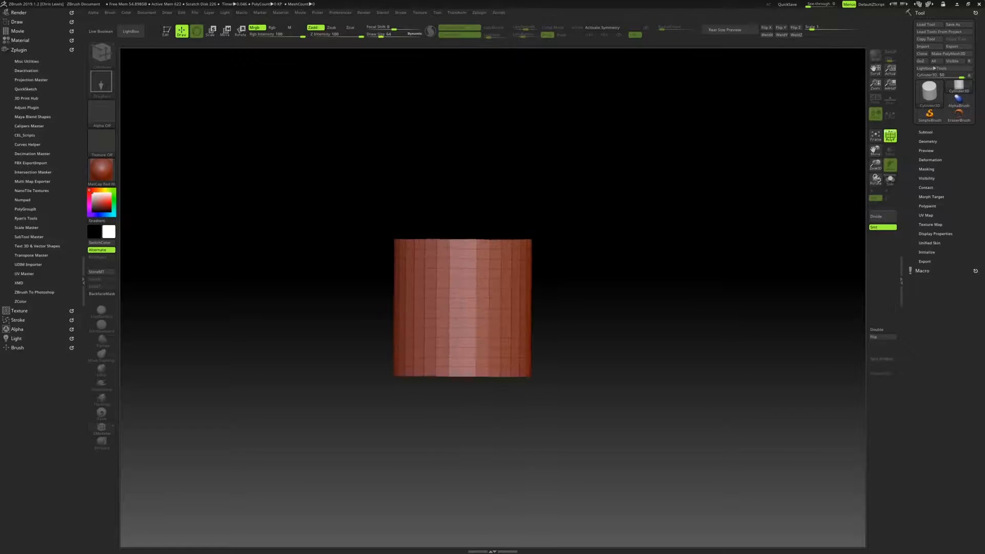
left_click(167, 31)
left_click_drag(471, 121, 473, 177)
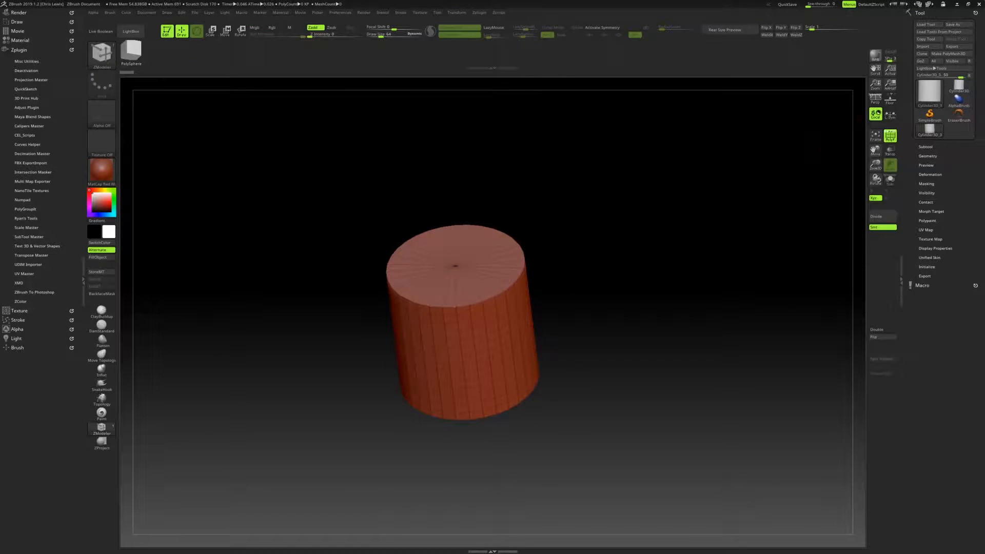
Step: Convert the cylinder primitive into an editable PolyMesh3D
left_click(949, 53)
left_click_drag(548, 269, 567, 253)
left_click_drag(482, 168, 343, 228)
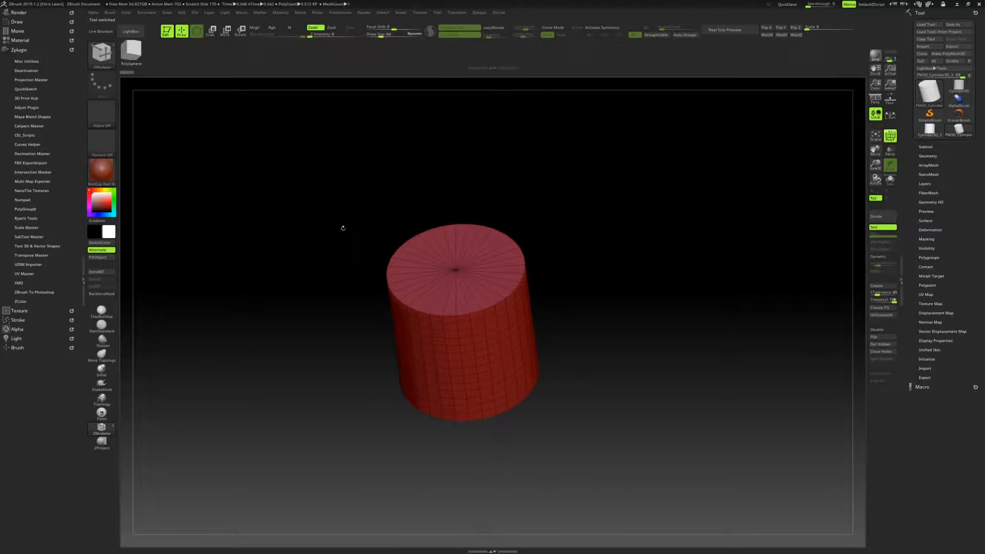
Step: Insert two concentric edge loops on each of the cylinder's two end caps with ZModeler
left_click_drag(530, 173, 528, 255)
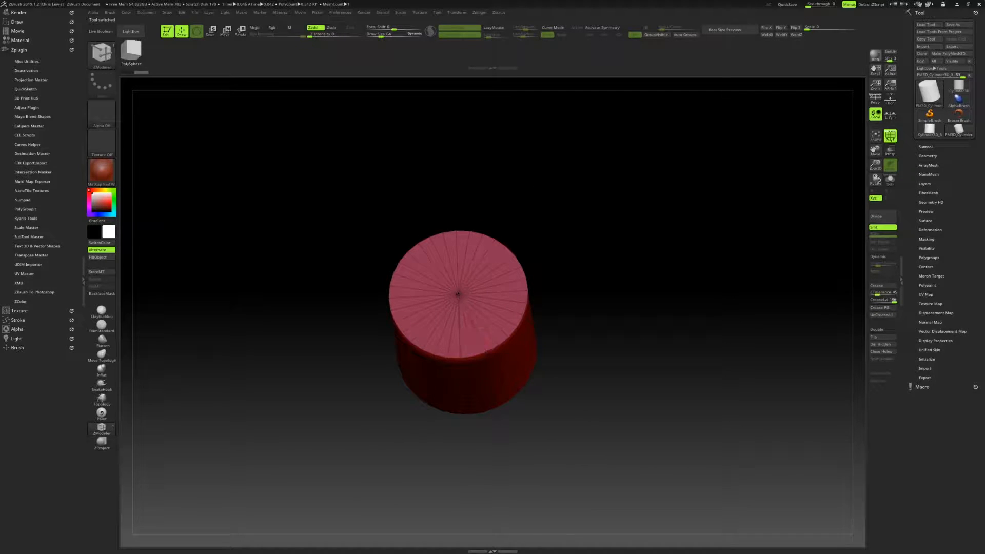
key("space")
left_click(472, 344)
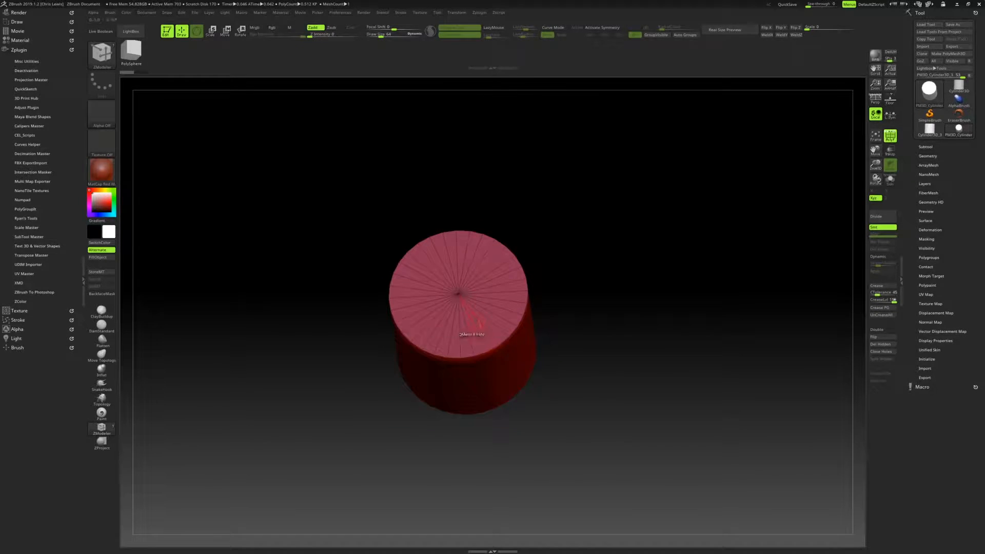
left_click(481, 340)
left_click_drag(593, 382, 531, 403)
left_click(528, 391)
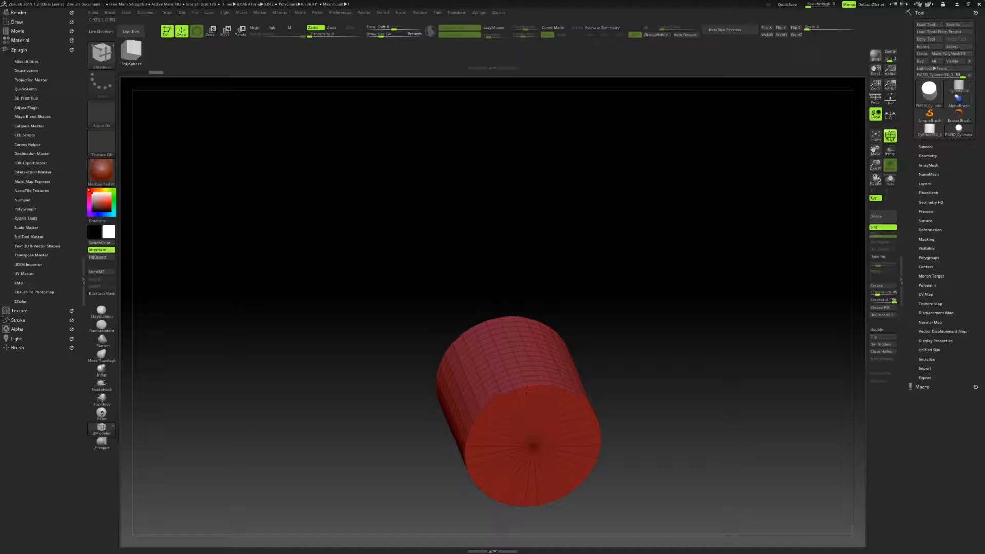
left_click(530, 420)
Step: Set the ZModeler edge action to Crease with target EdgeLoop Complete and crease the rims at both ends of the cylinder
left_click_drag(604, 257, 583, 359)
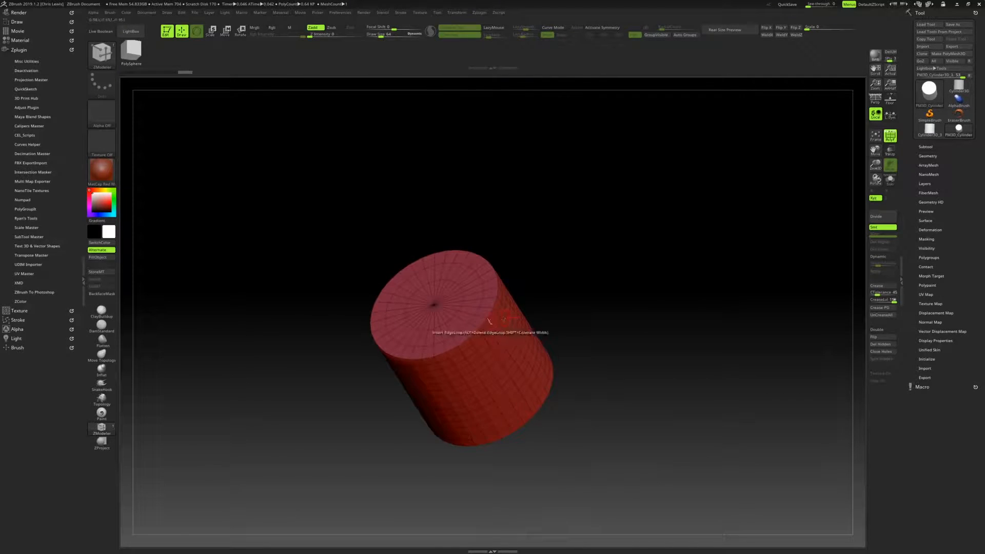
key("space")
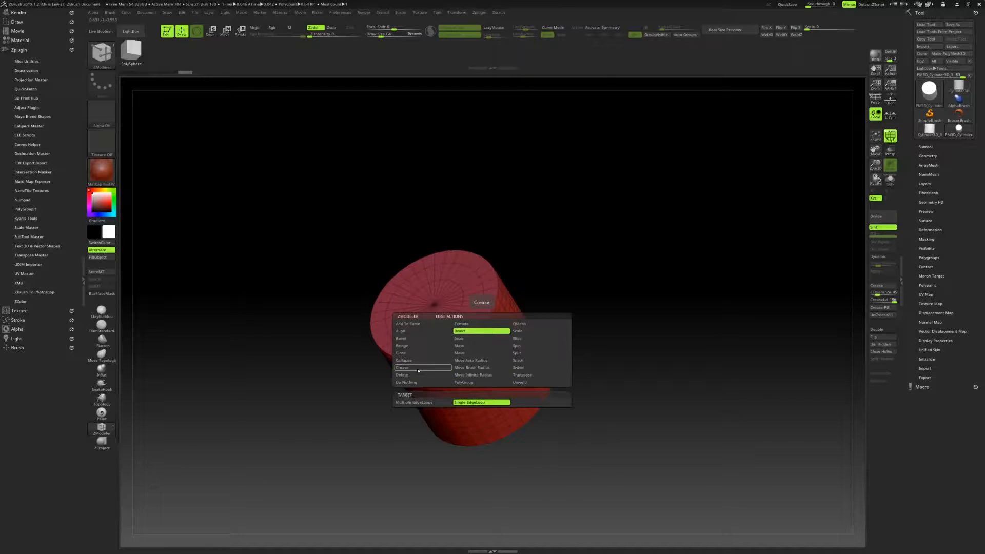
left_click(423, 367)
left_click(423, 407)
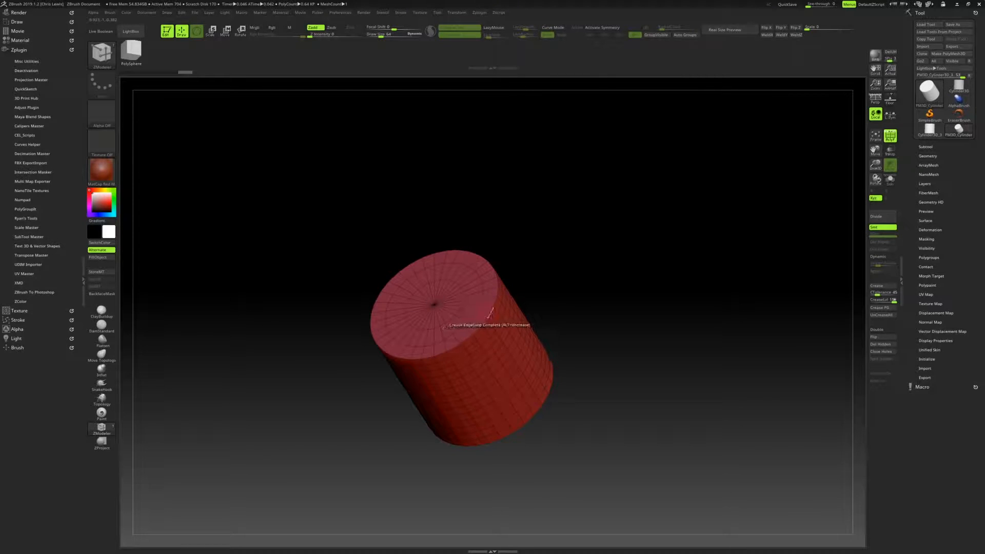
left_click_drag(604, 341, 531, 288)
left_click(542, 381)
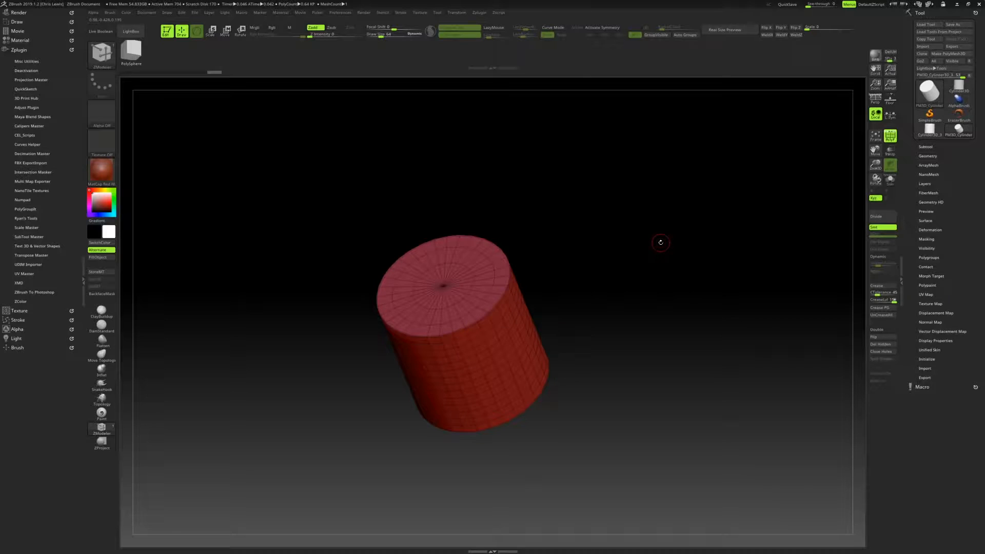
Step: Preview the creased cylinder with Dynamic Subdiv, toggling the smoothing on and off to compare, and leave it off
key("d")
left_click(540, 173)
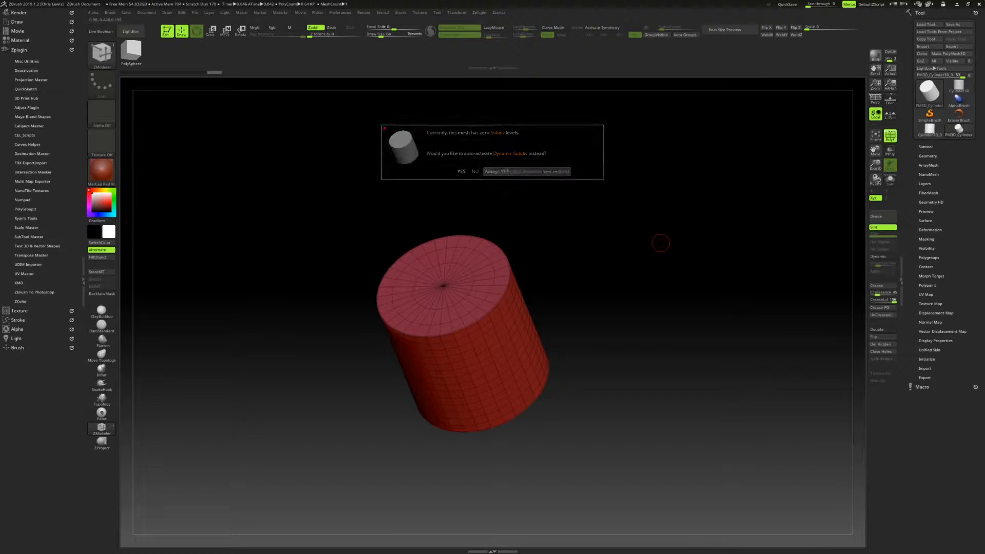
left_click_drag(634, 238, 658, 233)
key("shift+d")
key("d")
key("shift+d")
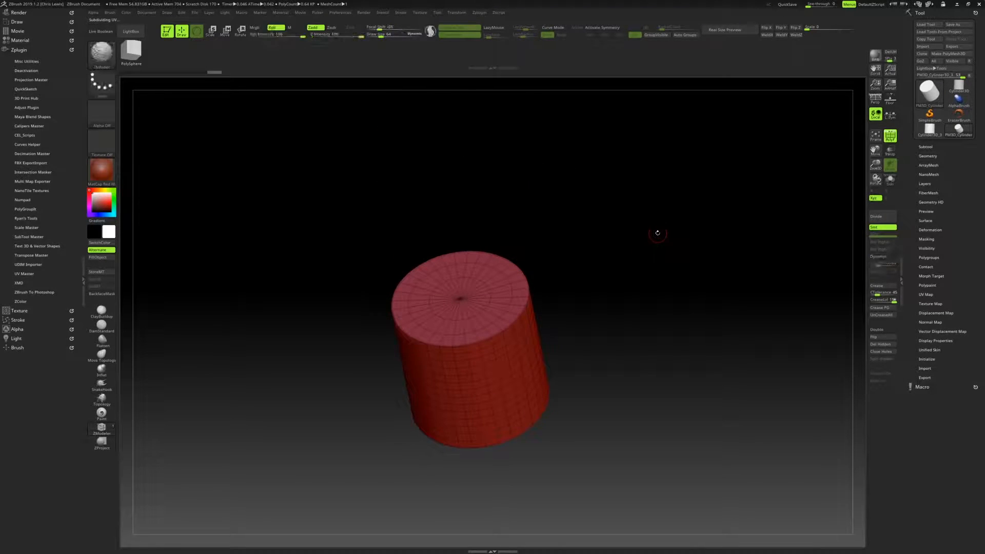
key("d")
key("shift+d")
key("d")
key("shift+d")
left_click_drag(657, 233, 605, 257)
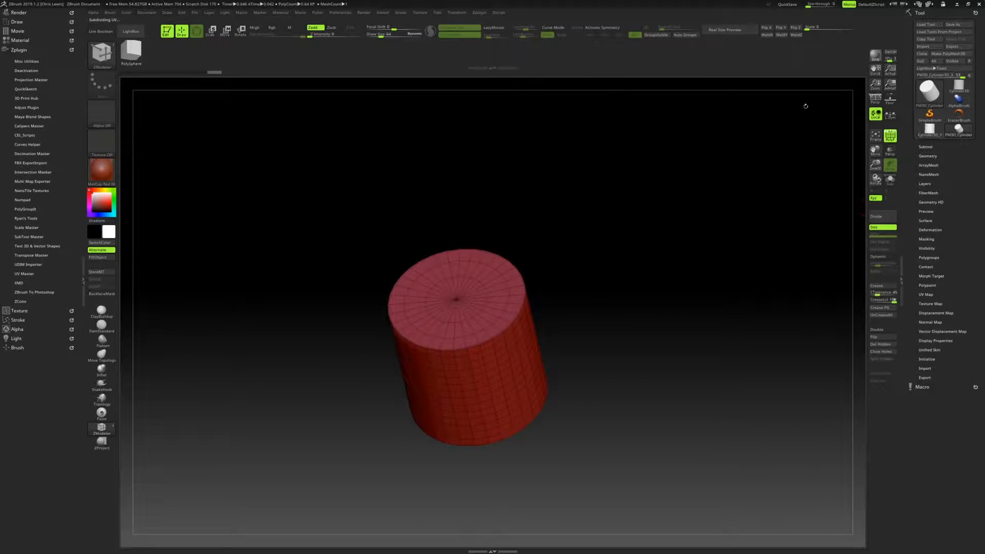
mouse_move(694, 191)
left_mouse_down()
mouse_move(672, 193)
mouse_move(694, 210)
left_mouse_up()
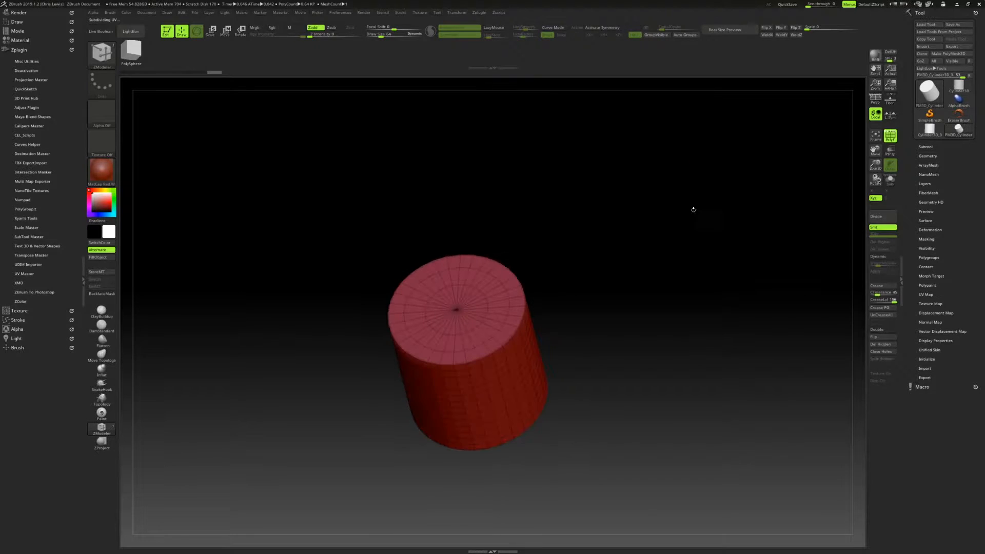
Step: Export the cylinder mesh as Cylinder_Test.OBJ in the TESTING folder, replacing the existing file
left_click(953, 46)
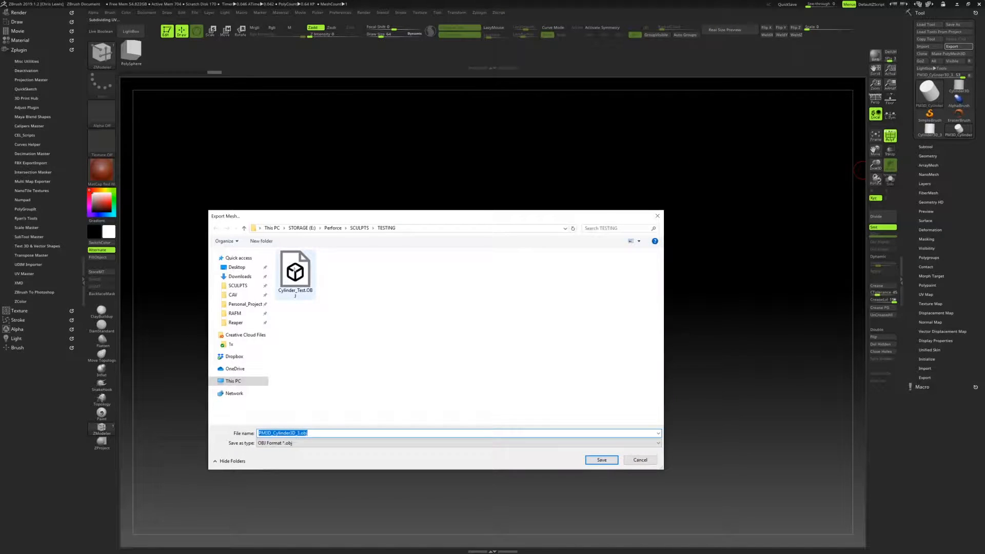
double_click(295, 273)
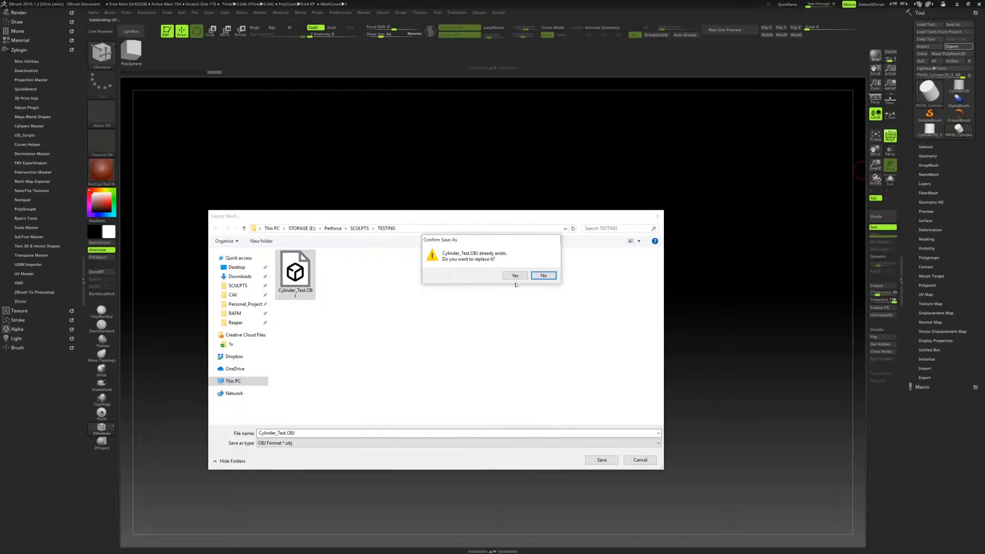
left_click(516, 275)
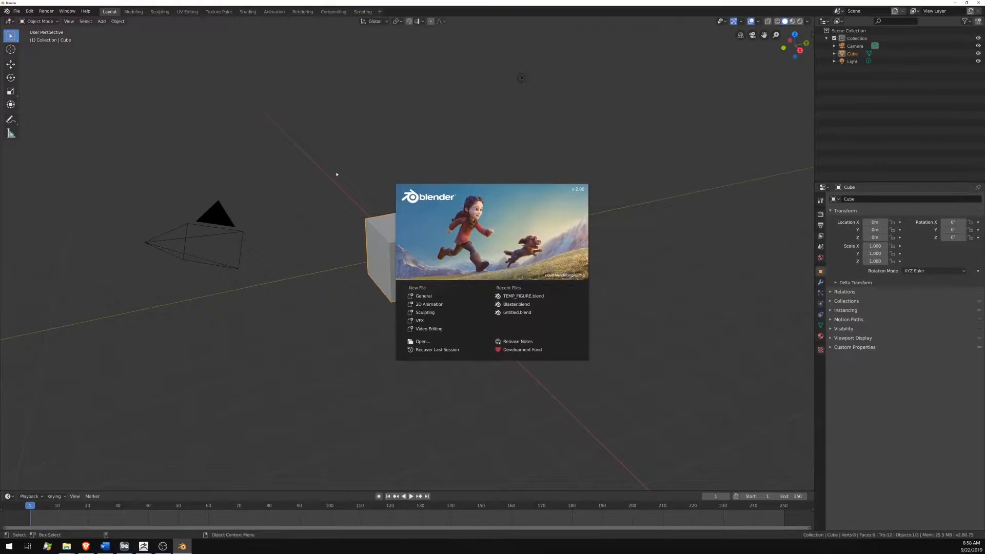
Step: Switch to Blender and delete the default cube, camera and light from the scene
left_click(337, 175)
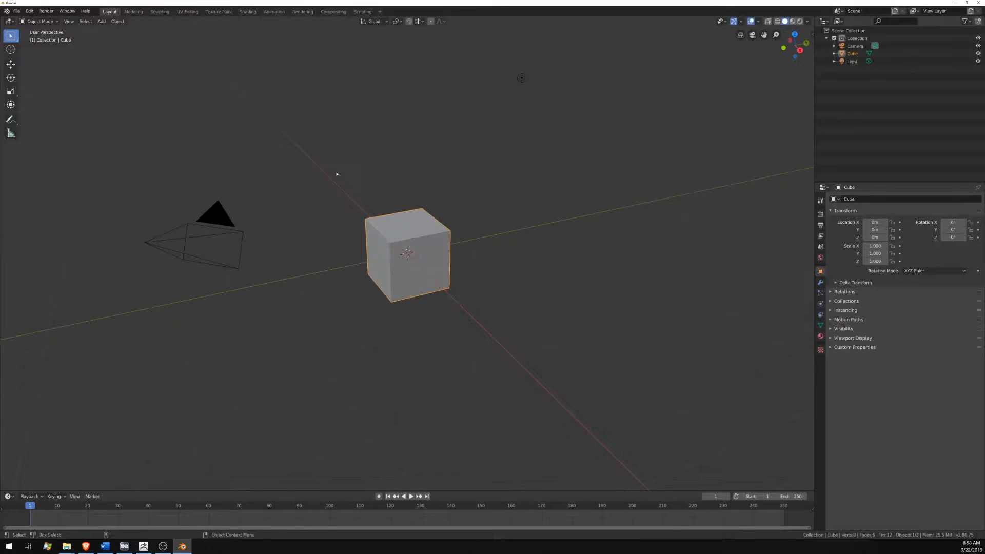
key("a")
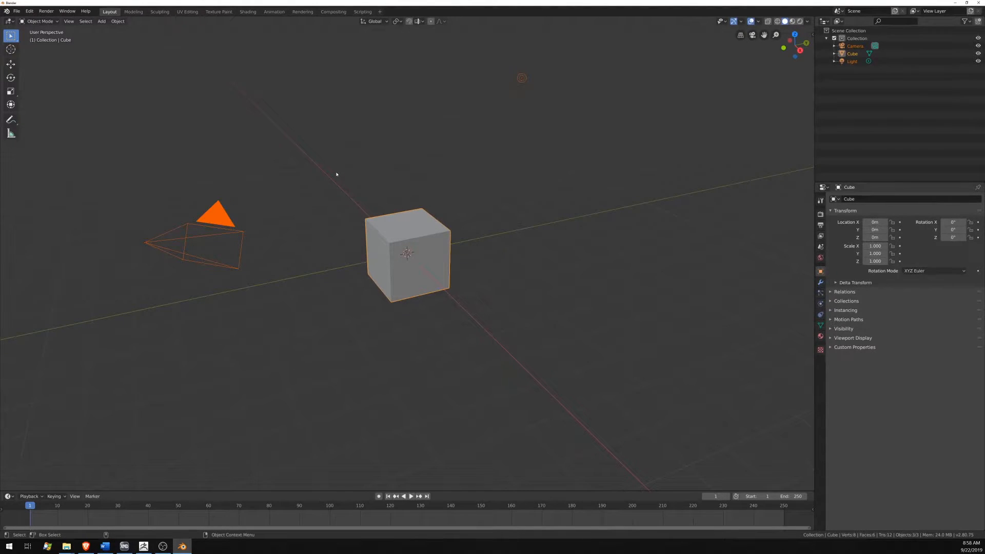
key("Delete")
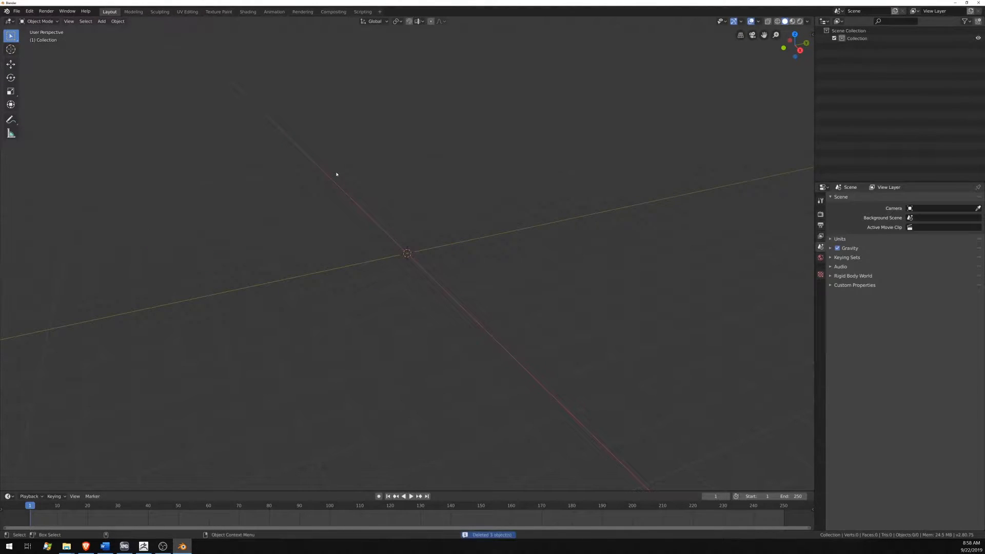
Step: Import Cylinder_Test.OBJ from the SCULPTS\TESTING folder as a Wavefront OBJ with Keep Vert Order enabled
left_click(17, 11)
mouse_move(46, 116)
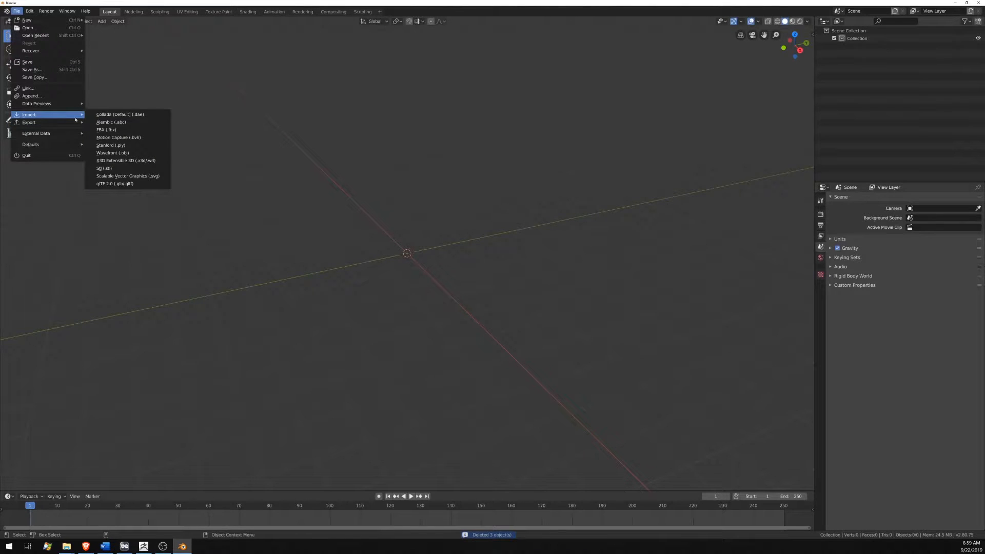
left_click(127, 154)
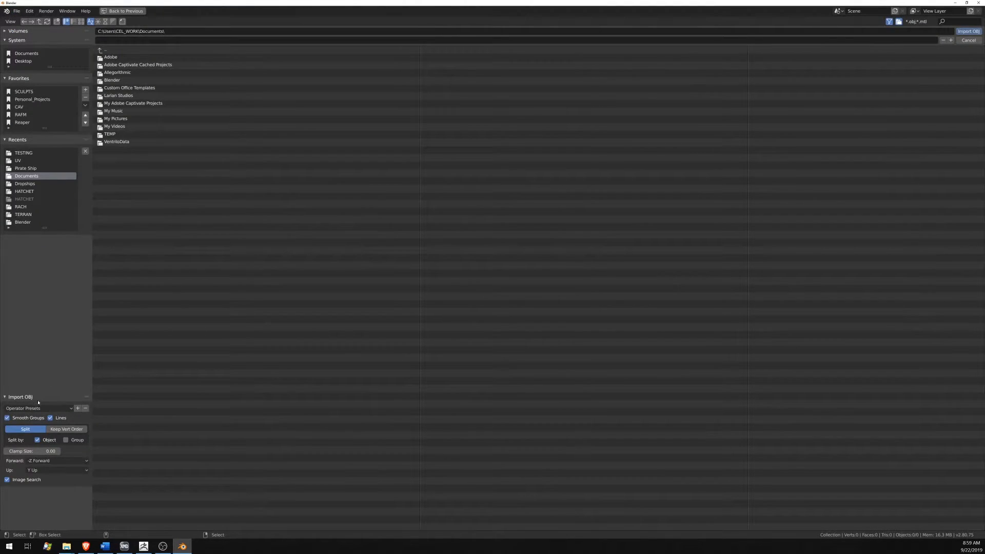
left_click(67, 429)
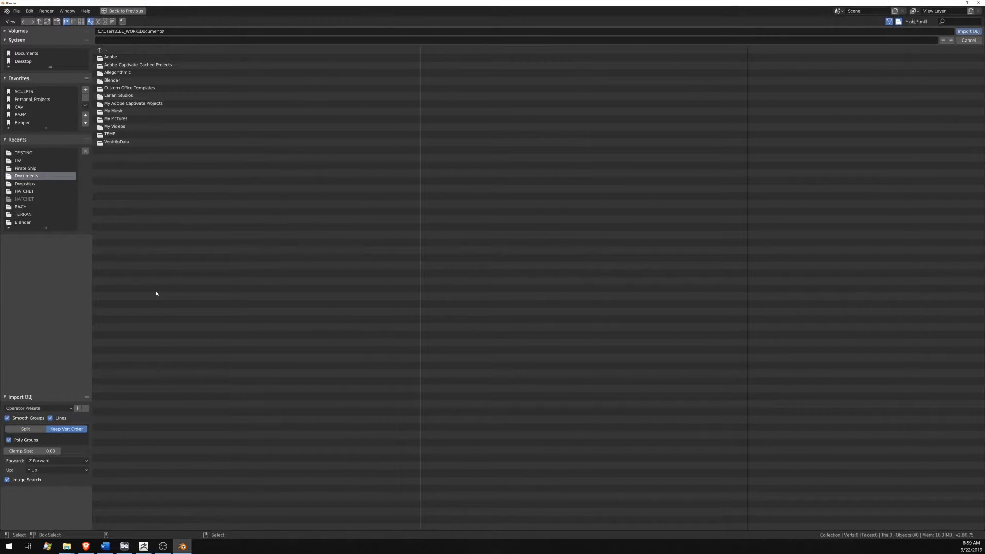
left_click(23, 92)
left_click(112, 280)
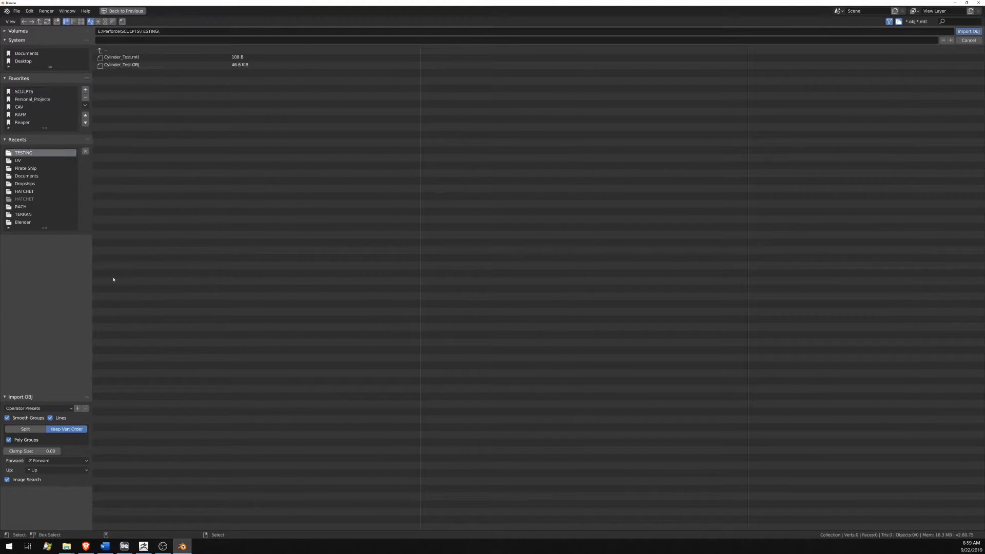
left_click(130, 65)
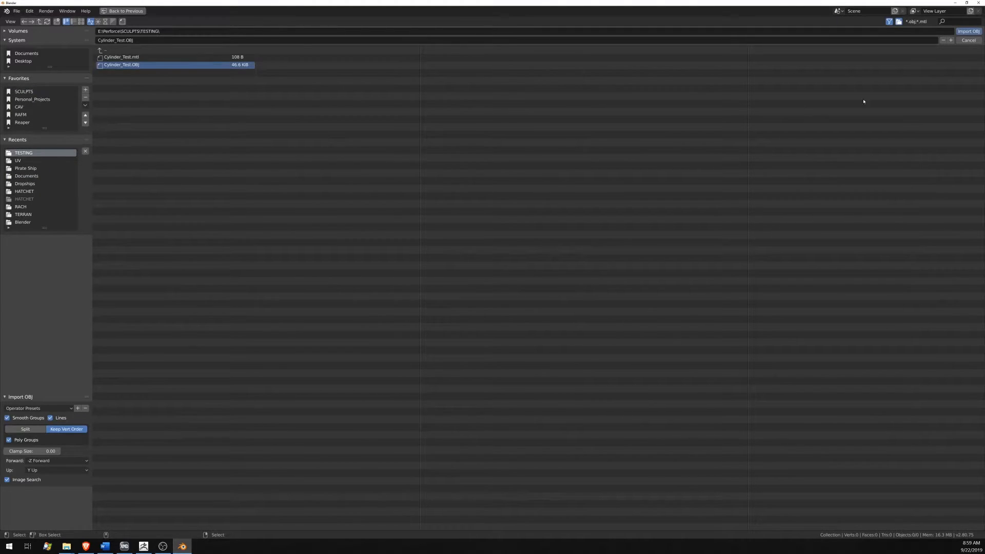
left_click(969, 31)
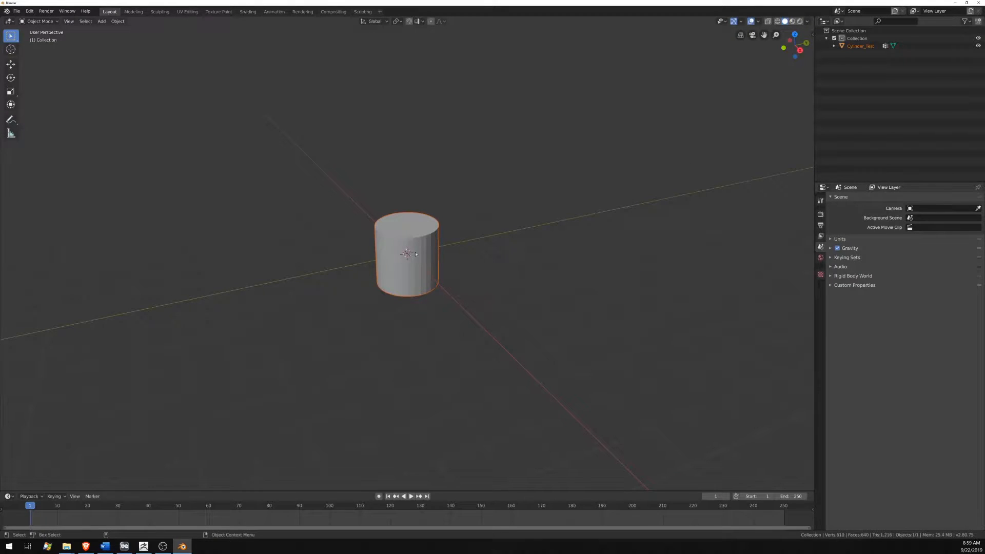
Step: Select the imported cylinder, view it in orthographic projection and enter Edit Mode
left_click(399, 269)
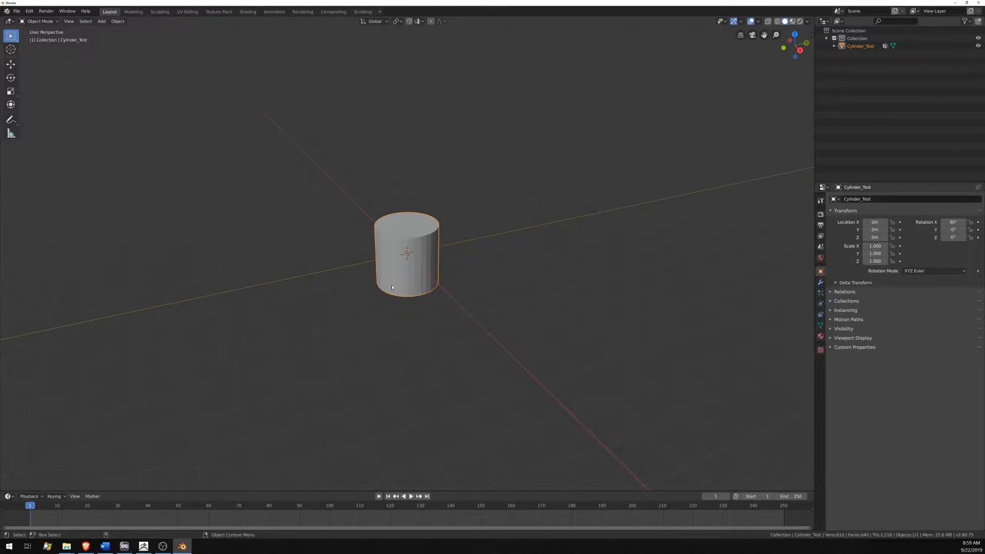
key("KP_5")
scroll(395, 259, "up", 5)
mouse_move(407, 253)
middle_mouse_down()
mouse_move(440, 258)
mouse_move(425, 264)
mouse_move(424, 291)
mouse_move(448, 311)
mouse_move(448, 255)
middle_mouse_up()
key("Tab")
scroll(449, 254, "up", 4)
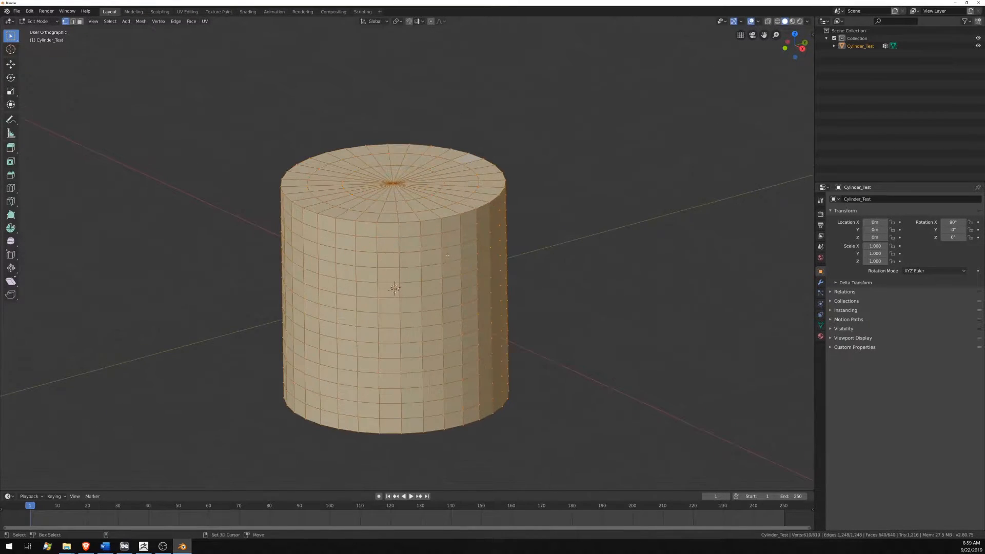
Step: In edge selection mode, select the cylinder's top and bottom rim edge loops and mark them as UV seams
left_click(73, 21)
key("alt+a")
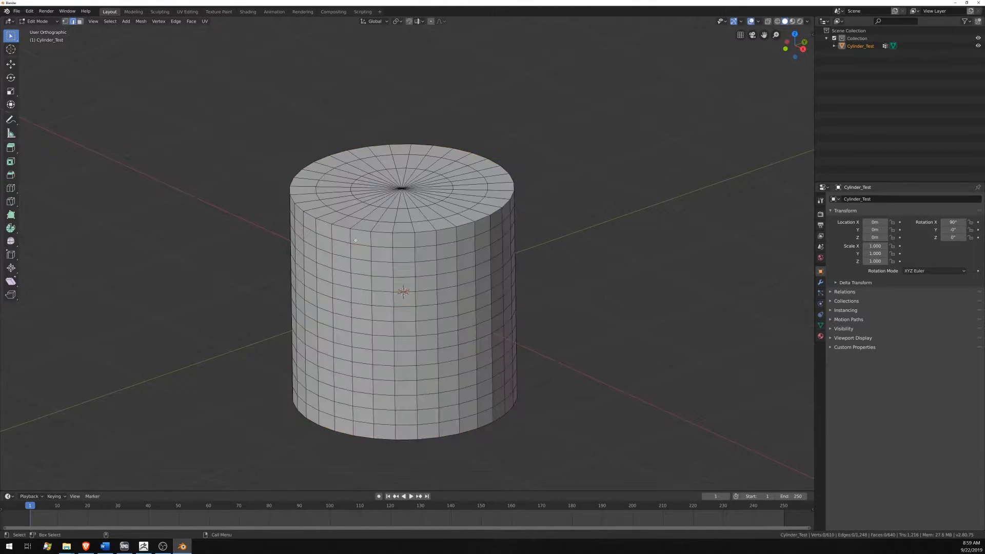
middle_click_drag(380, 249, 394, 262)
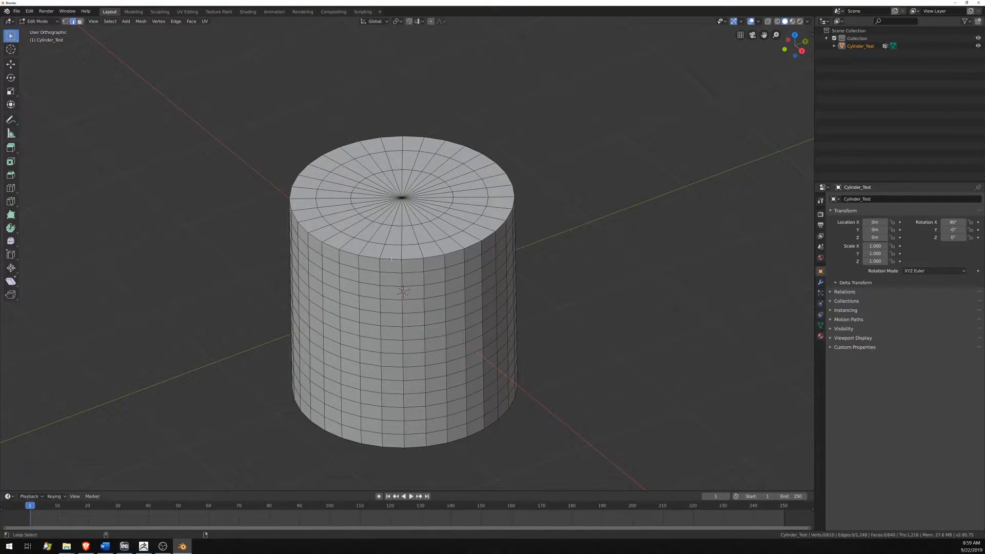
left_click(392, 259, "alt")
middle_click_drag(391, 259, 450, 324, "alt")
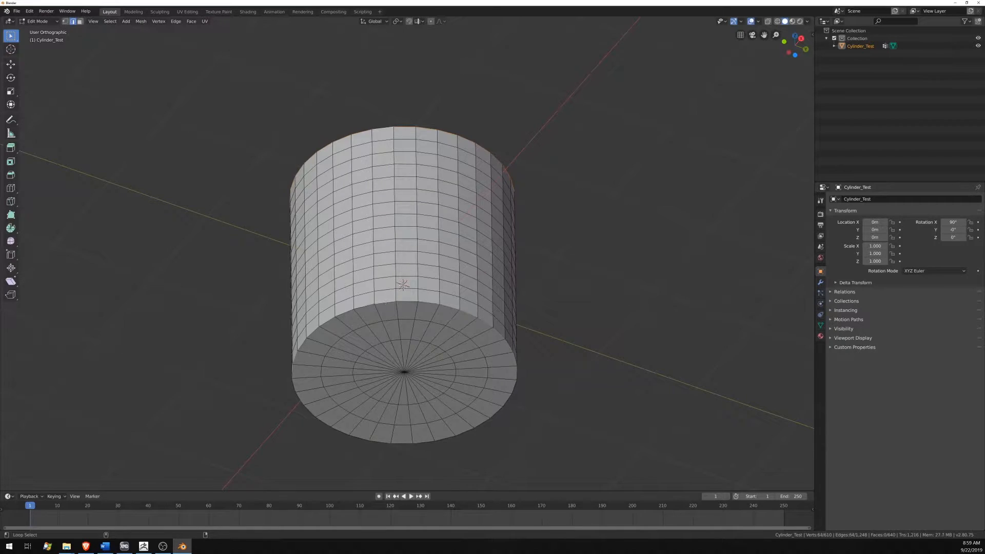
middle_click_drag(386, 304, 429, 298, "alt")
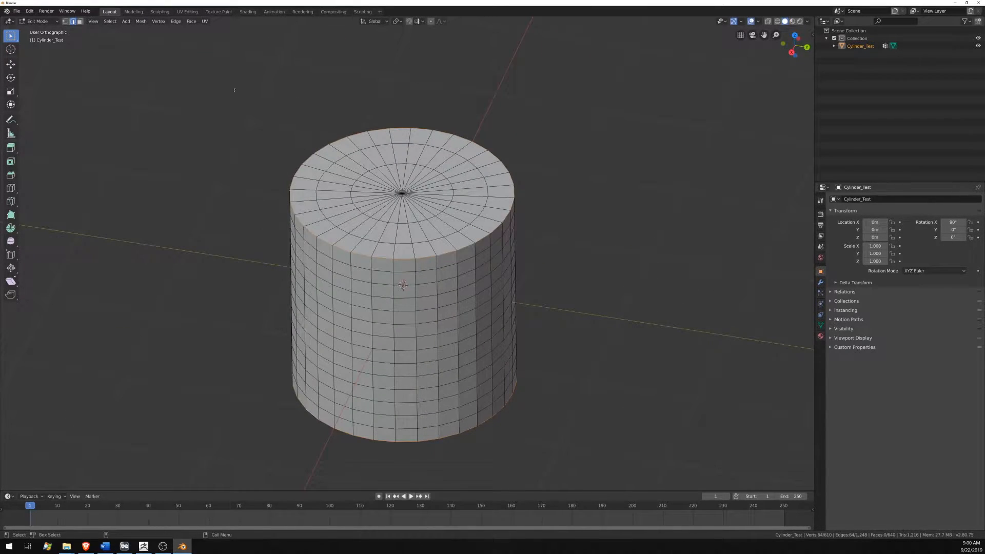
left_click(204, 21)
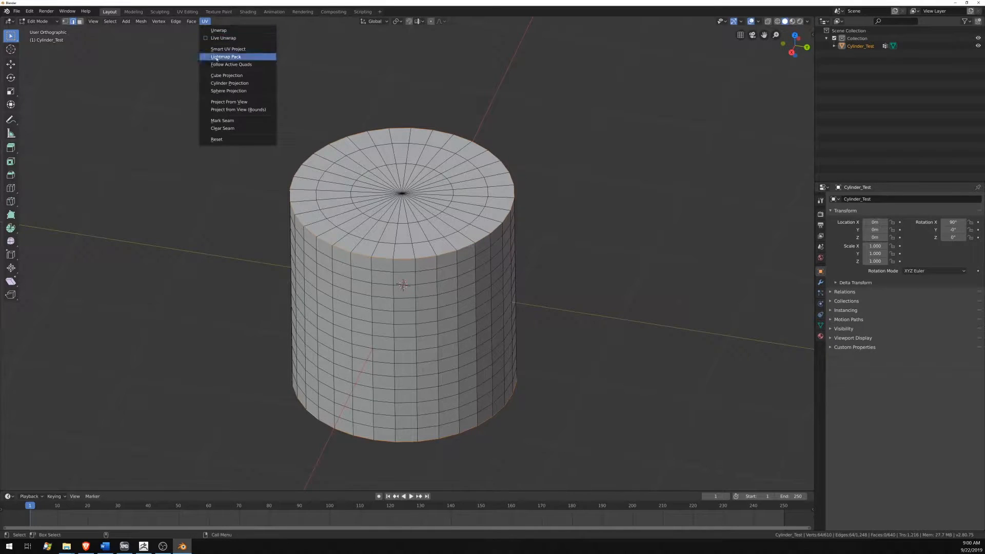
left_click(234, 119)
mouse_move(350, 221)
middle_mouse_down()
mouse_move(350, 241)
mouse_move(350, 221)
middle_mouse_up()
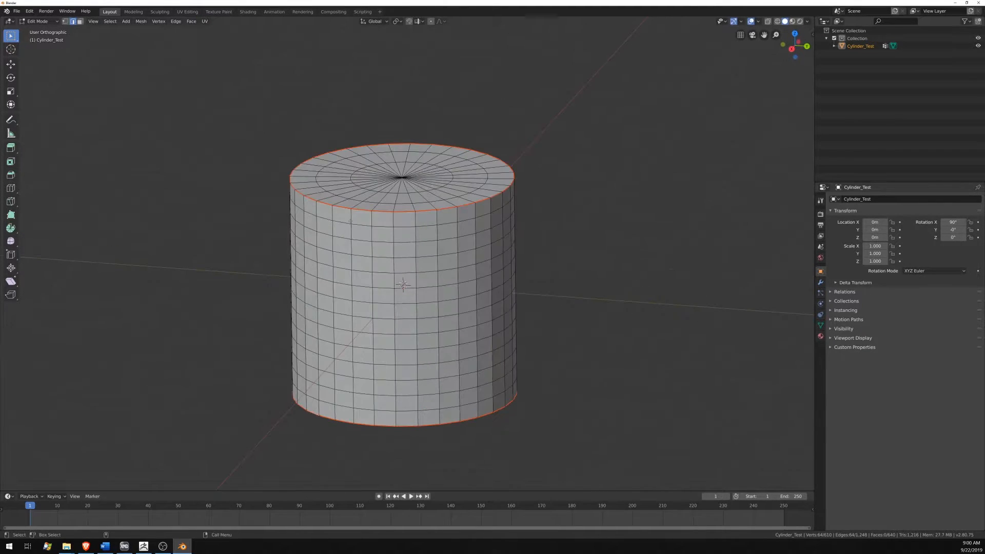
Step: Select one vertical line of edges from the top rim to the bottom rim, mark it as a seam and clear the selection
key("alt+a")
mouse_move(403, 285)
middle_mouse_down()
mouse_move(403, 300)
mouse_move(403, 269)
mouse_move(403, 303)
middle_mouse_up()
middle_click_drag(395, 229, 417, 236)
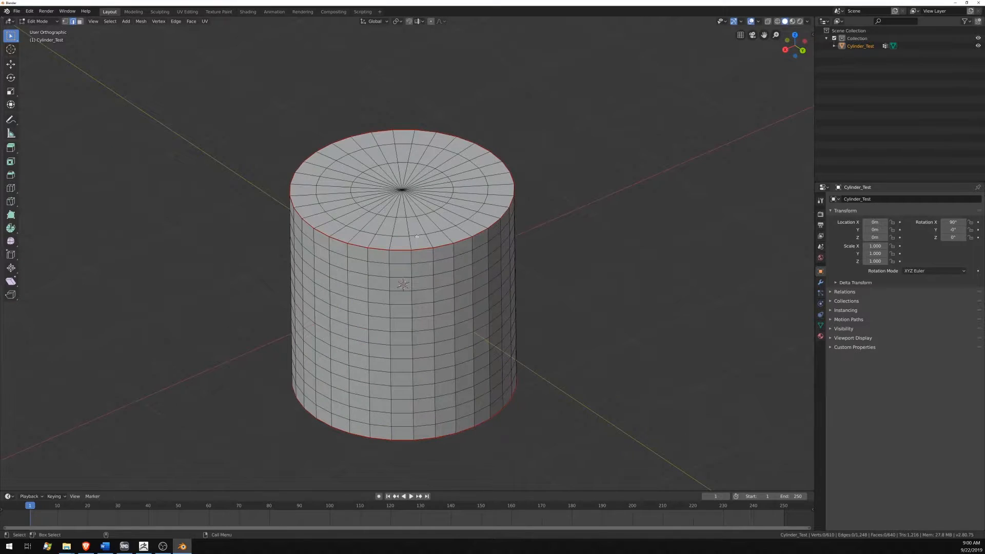
middle_click_drag(449, 355, 418, 320)
middle_click_drag(363, 308, 364, 296)
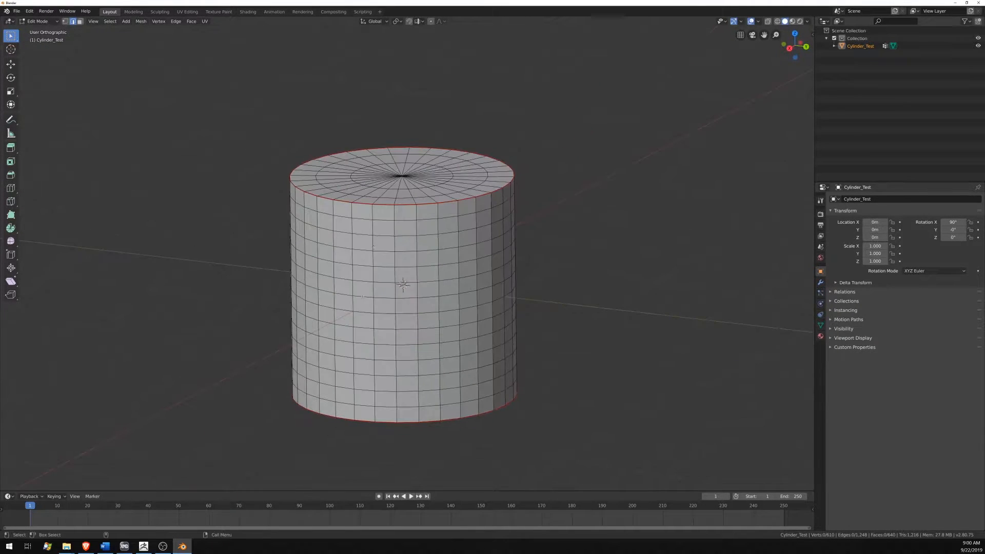
middle_click_drag(376, 216, 386, 291)
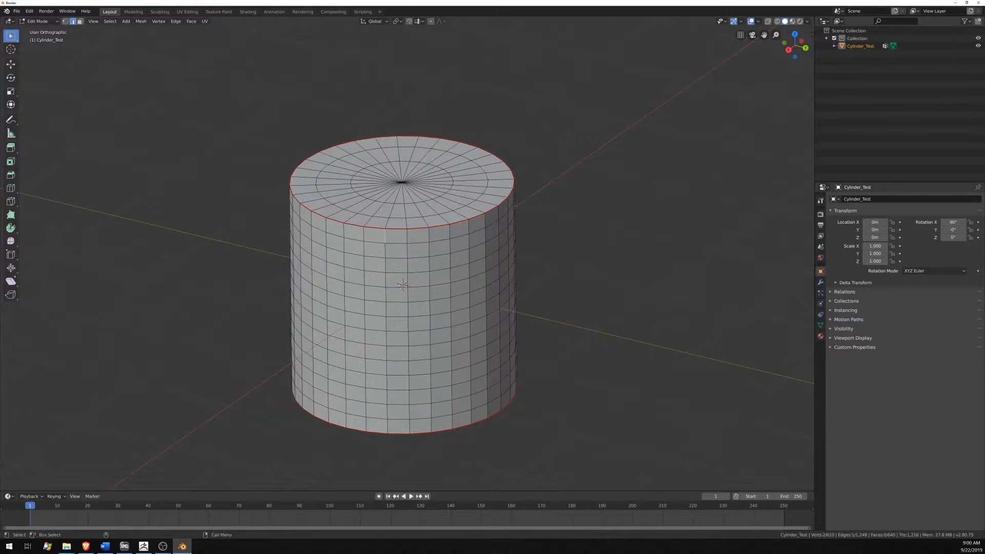
middle_click_drag(384, 237, 393, 265)
left_click(384, 378, "ctrl")
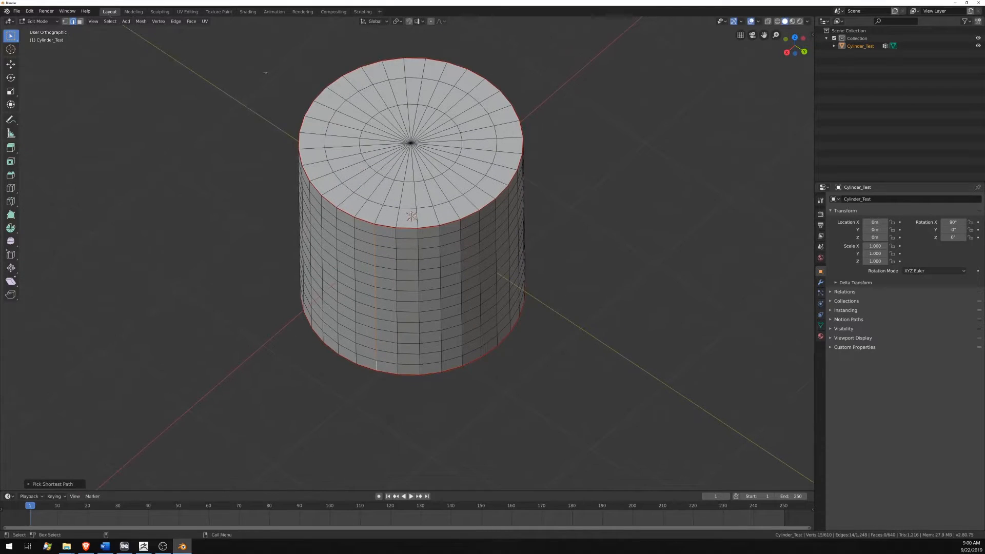
left_click(204, 21)
left_click(222, 121)
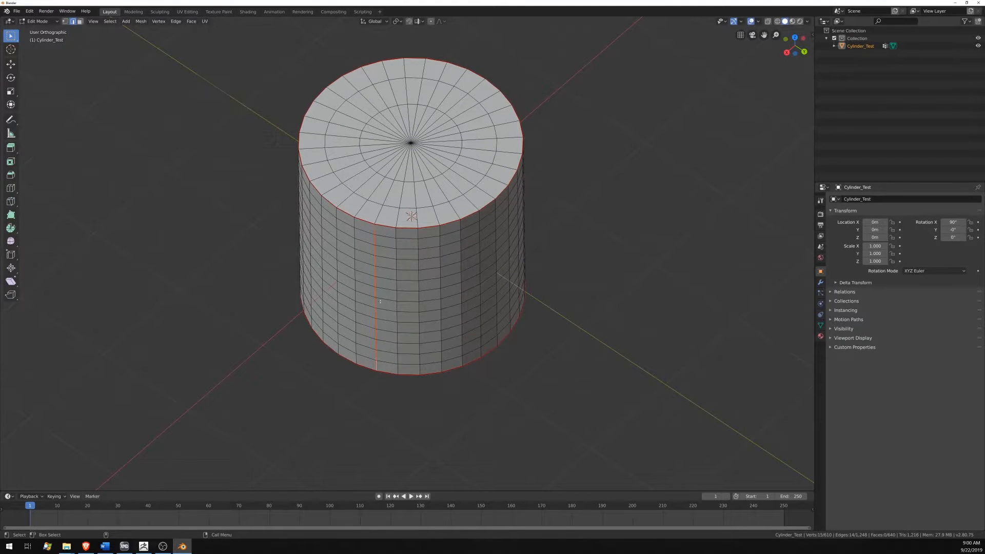
middle_click_drag(382, 313, 472, 289)
key("a")
key("alt+a")
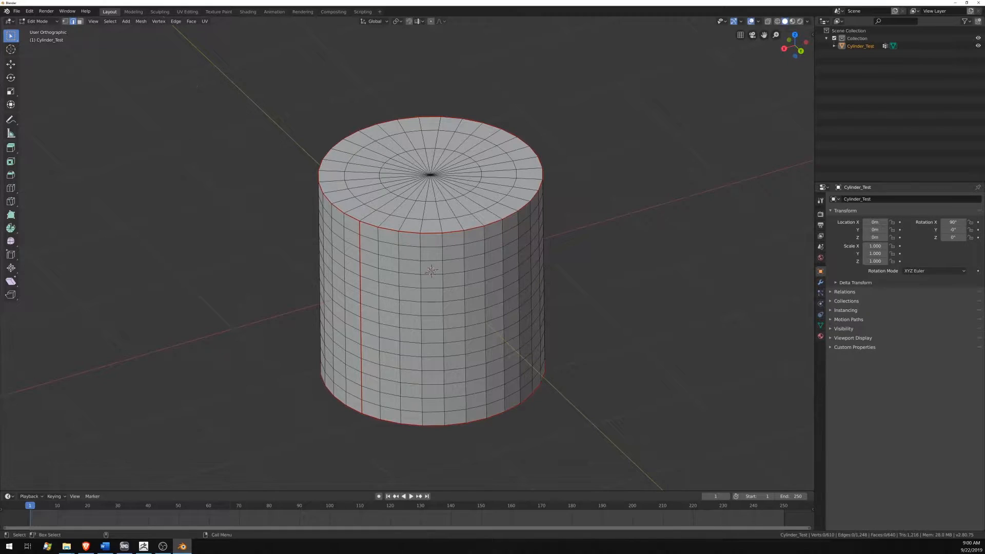
Step: Switch to the UV Editing workspace and frame the whole selected cylinder in orthographic projection
left_click(187, 12)
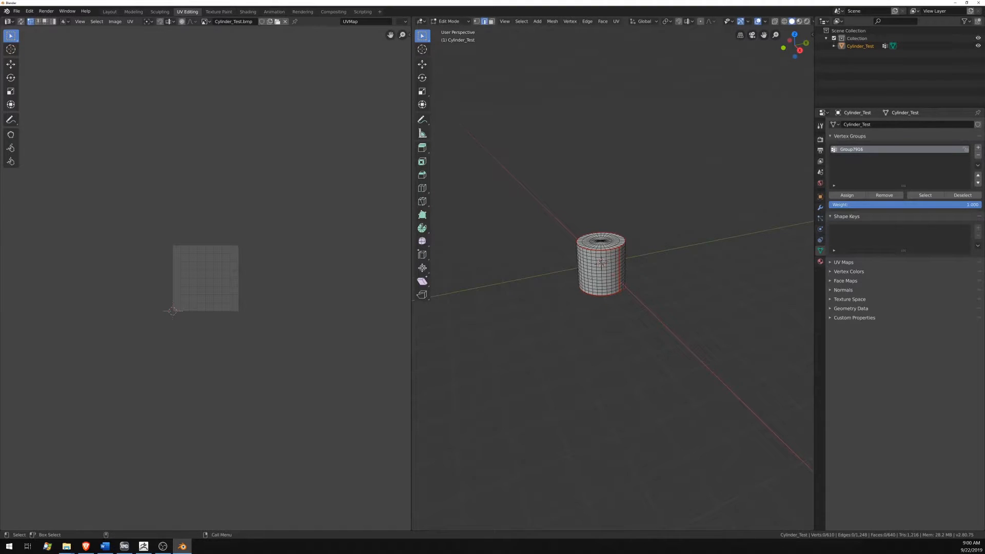
key("KP_5")
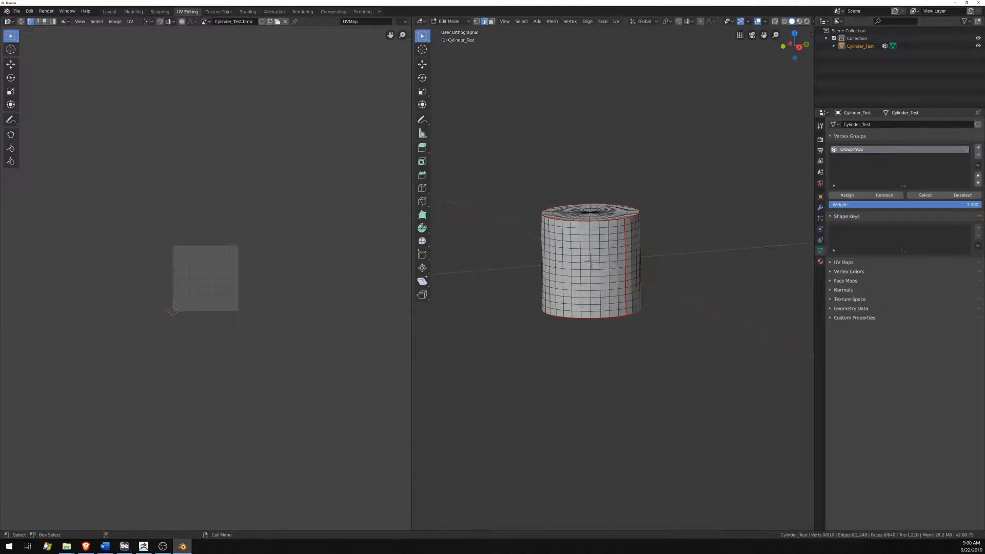
key("a")
key("KP_Decimal")
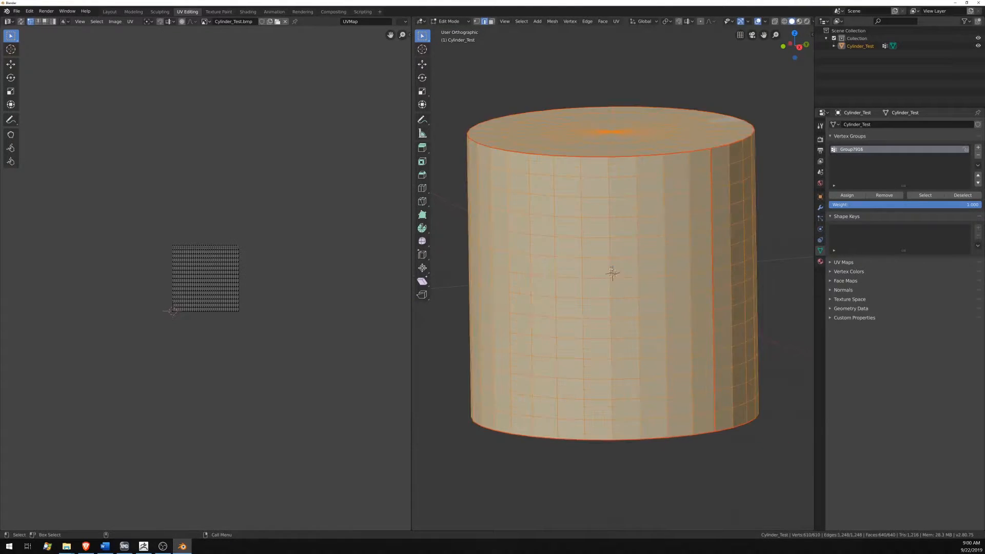
middle_click_drag(610, 269, 568, 293)
Step: Unwrap the entire cylinder along its seams and enlarge the resulting UV layout for inspection
key("alt+a")
key("a")
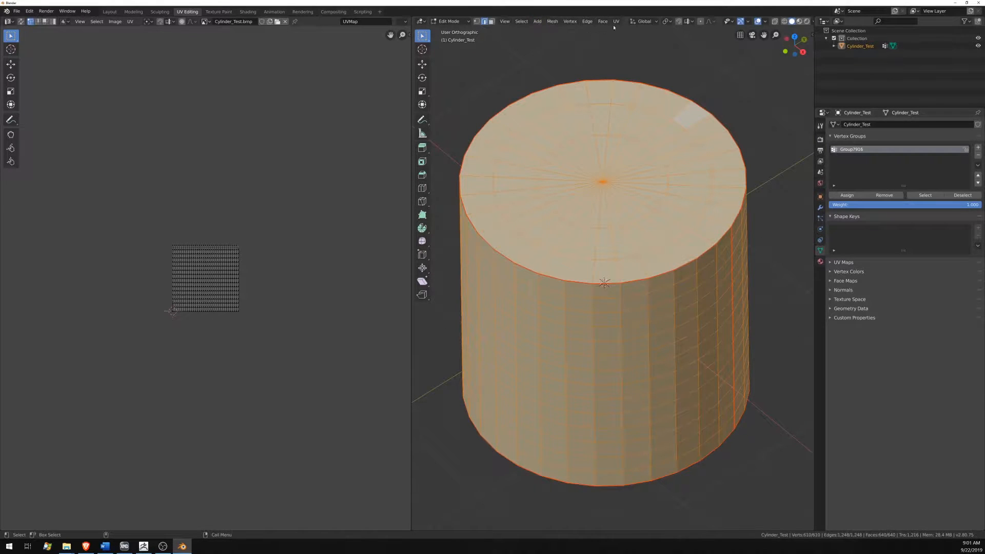
left_click(617, 21)
left_click(624, 31)
scroll(216, 292, "up", 7)
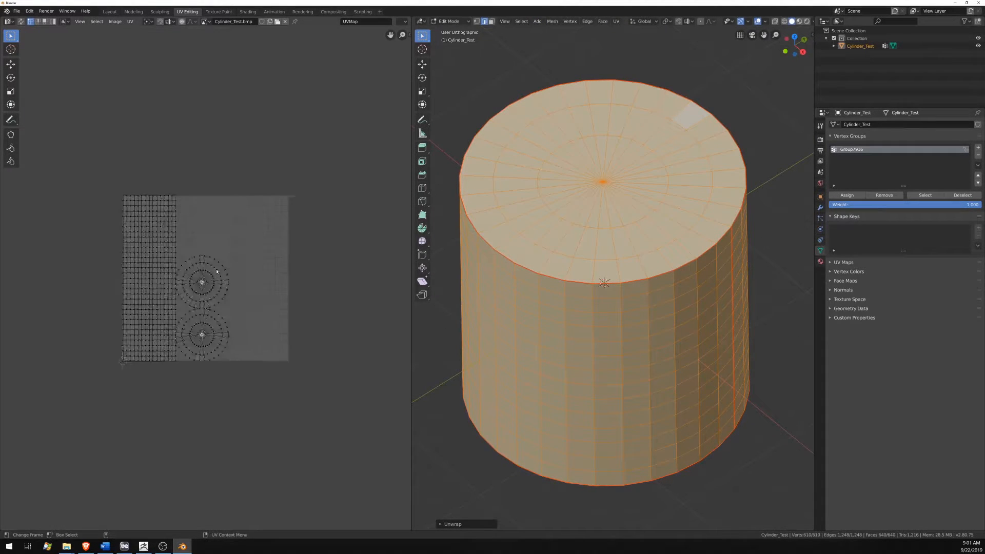
scroll(234, 311, "up", 2)
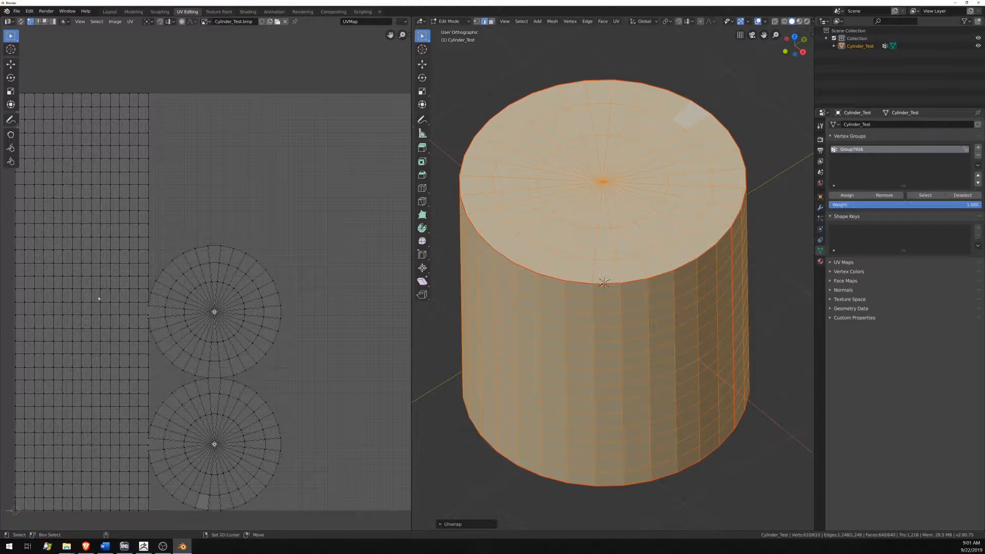
middle_click_drag(82, 260, 89, 260)
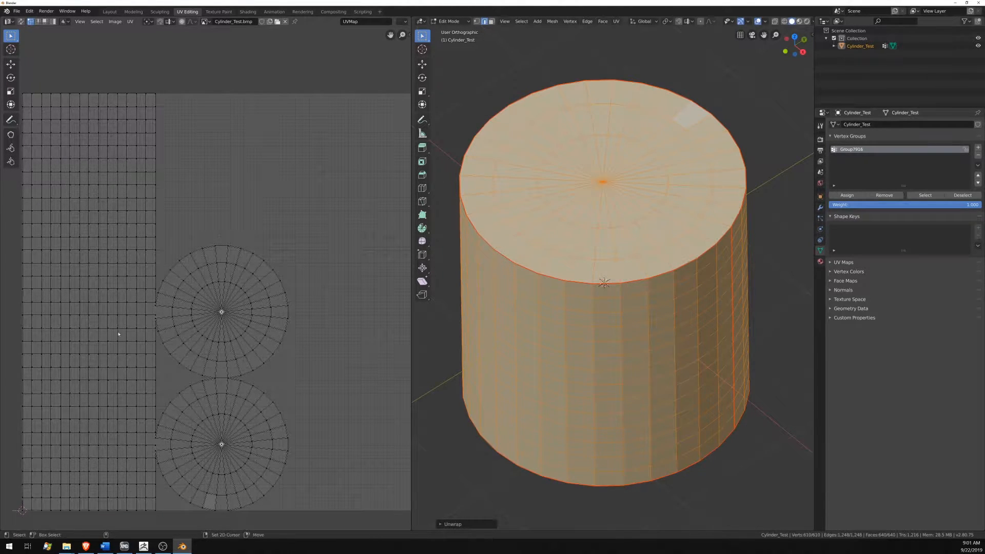
middle_click_drag(121, 289, 119, 288)
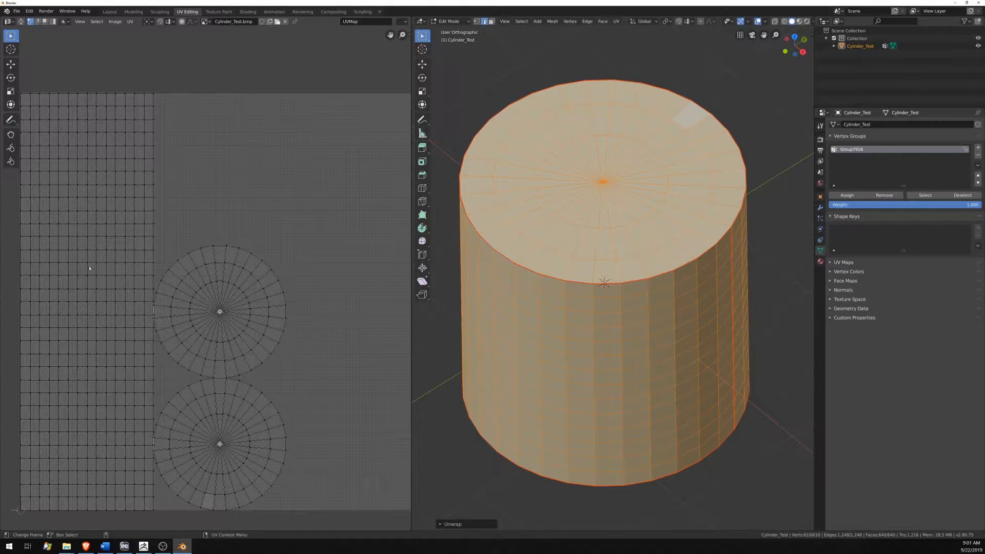
middle_click_drag(208, 320, 206, 316)
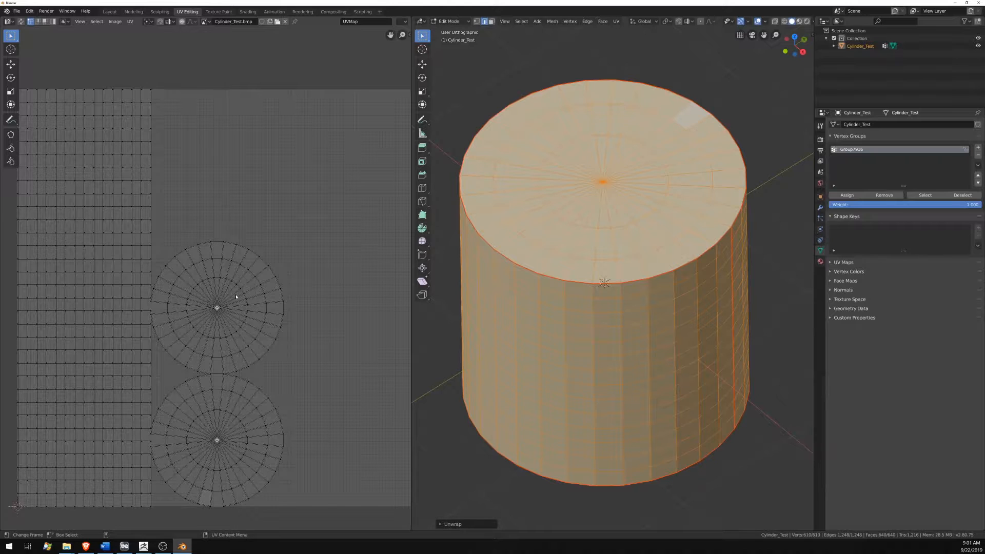
Step: Select both circular cap UV islands and move them together away from the rectangular side island, into the empty area of the UV square
key("l")
key("l")
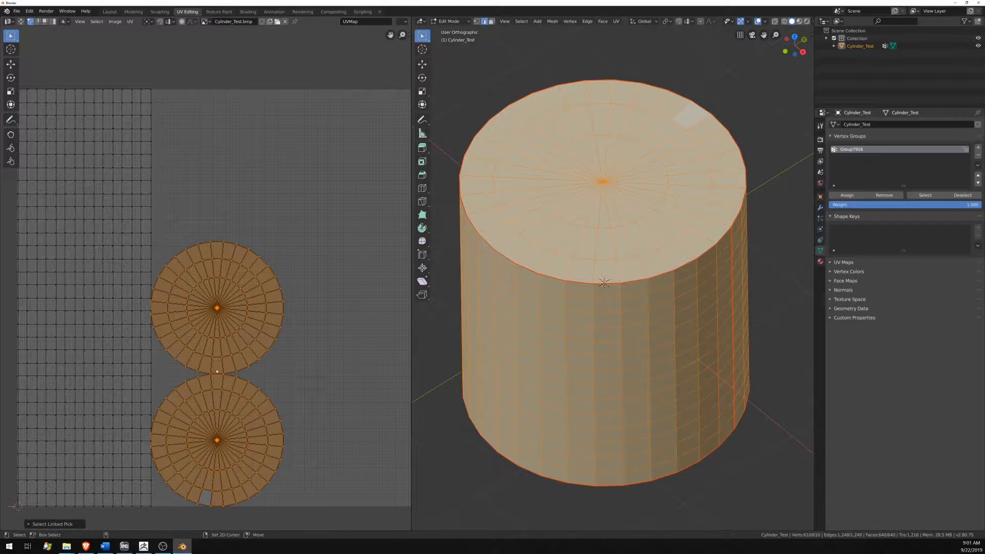
key("shift+l")
key("shift+l")
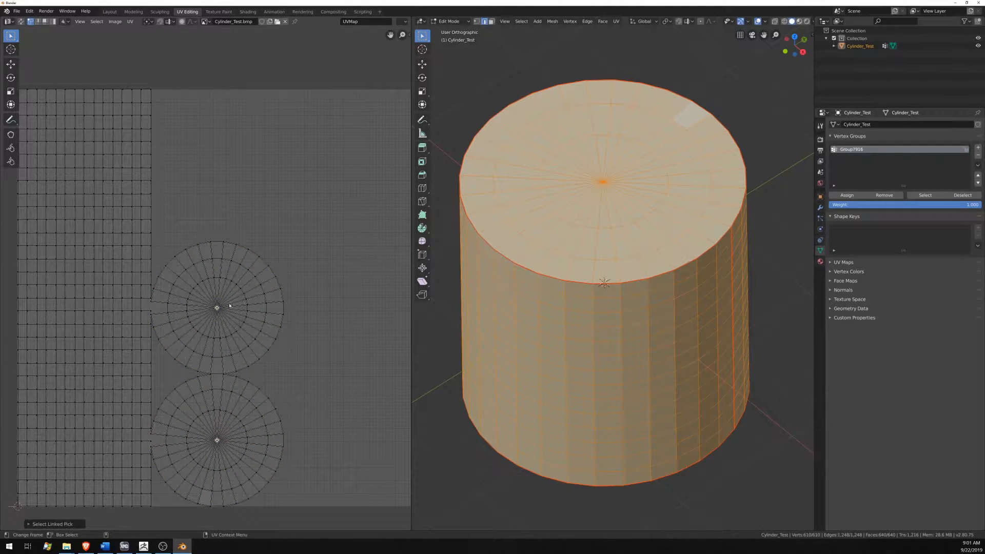
key("l")
key("l")
key("g")
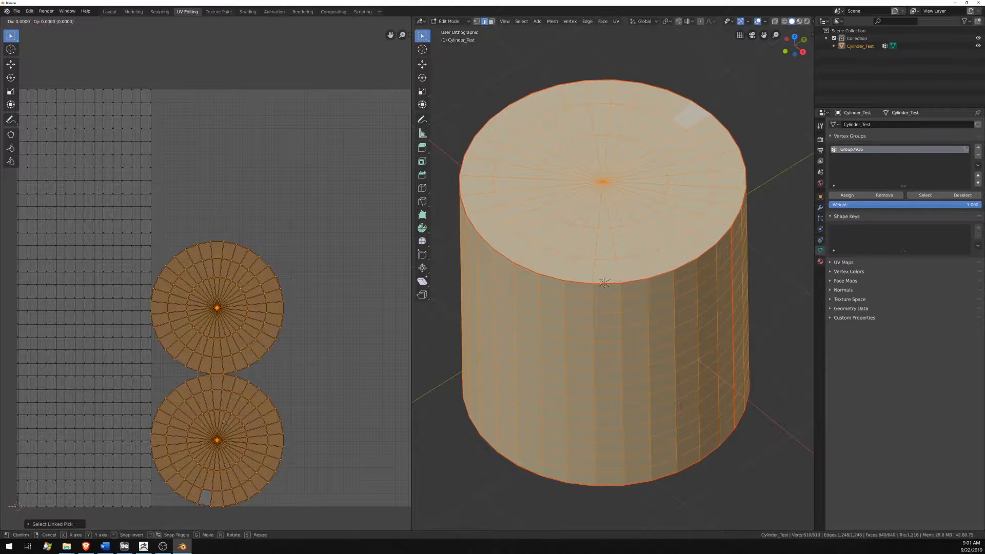
left_click(291, 340)
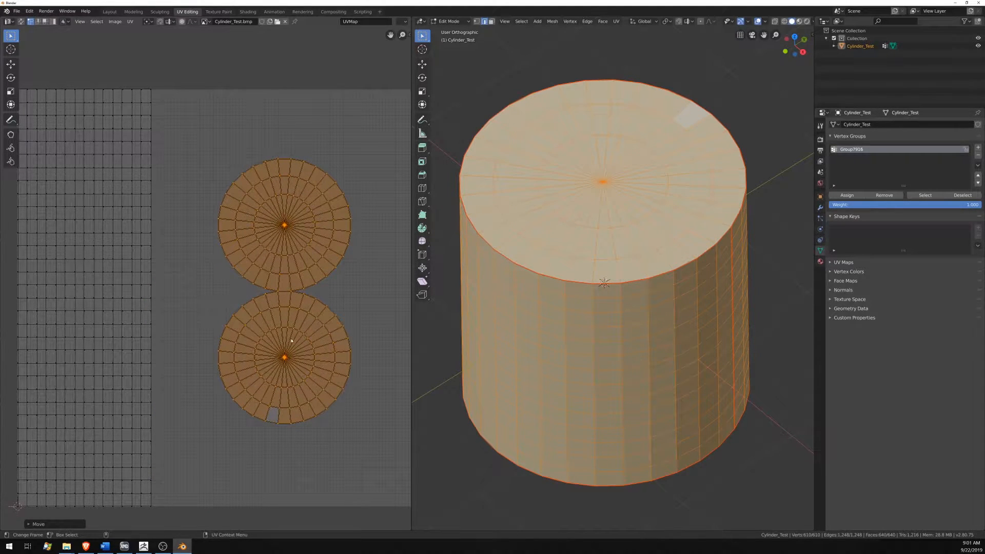
Step: Select only the lower cap island and move it down along Y to leave a gap between the two caps
key("shift+l")
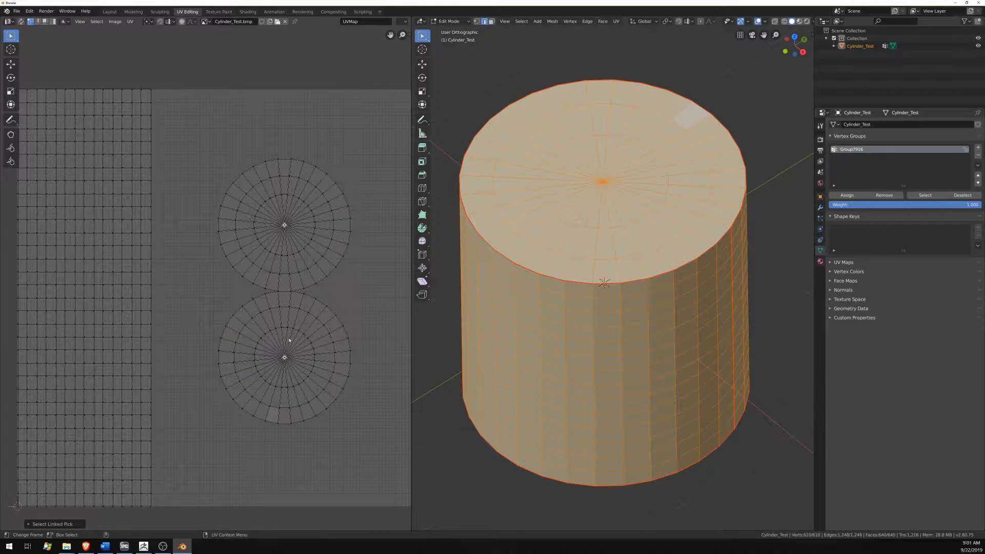
key("l")
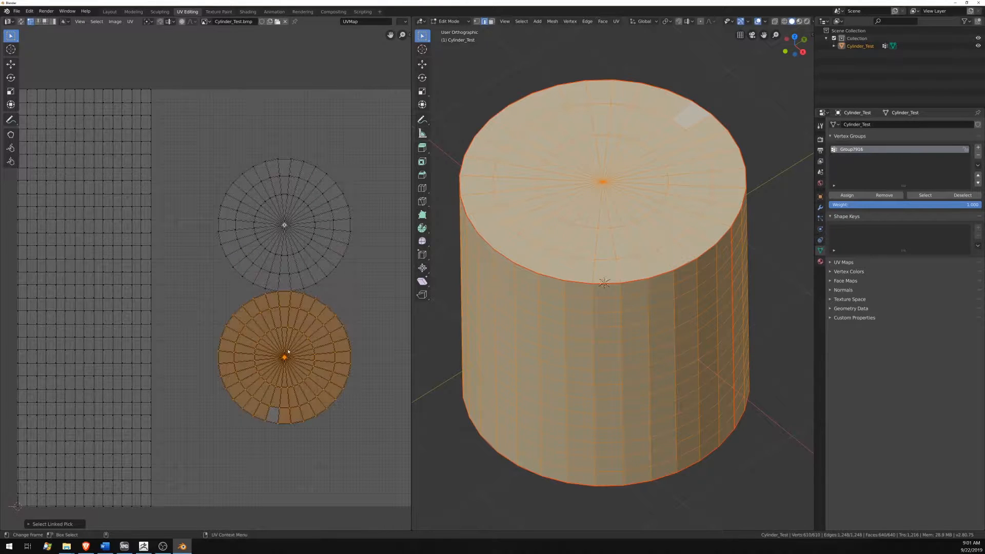
key("g")
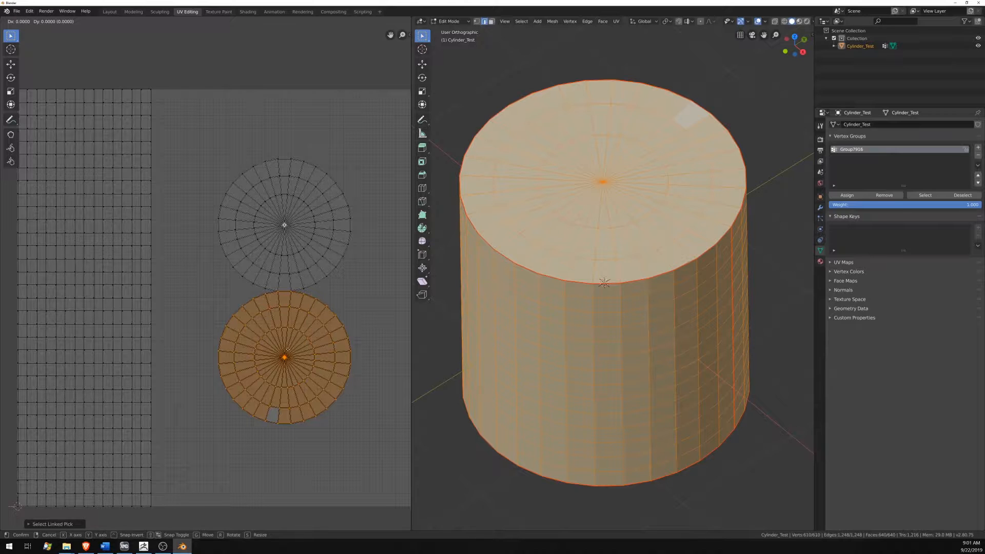
key("y")
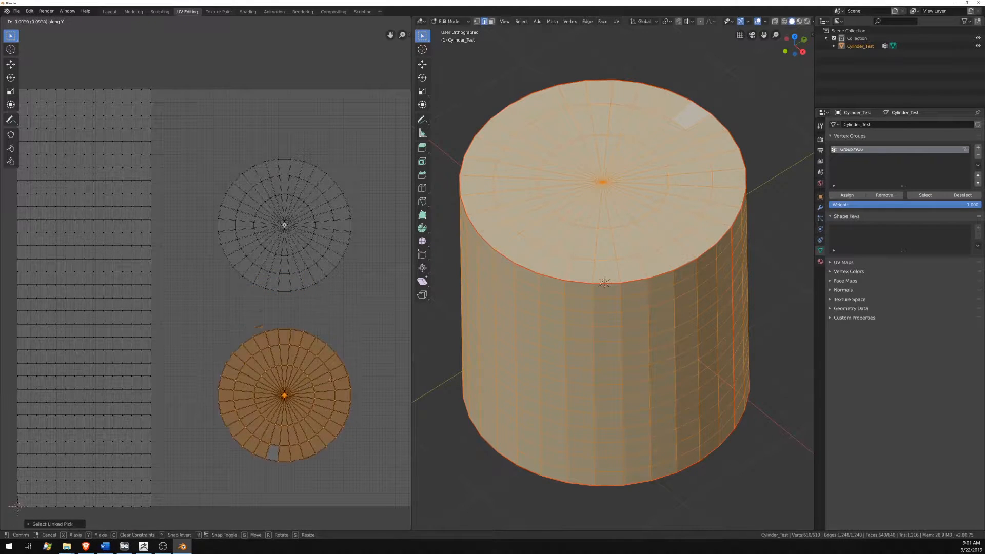
left_click(329, 373)
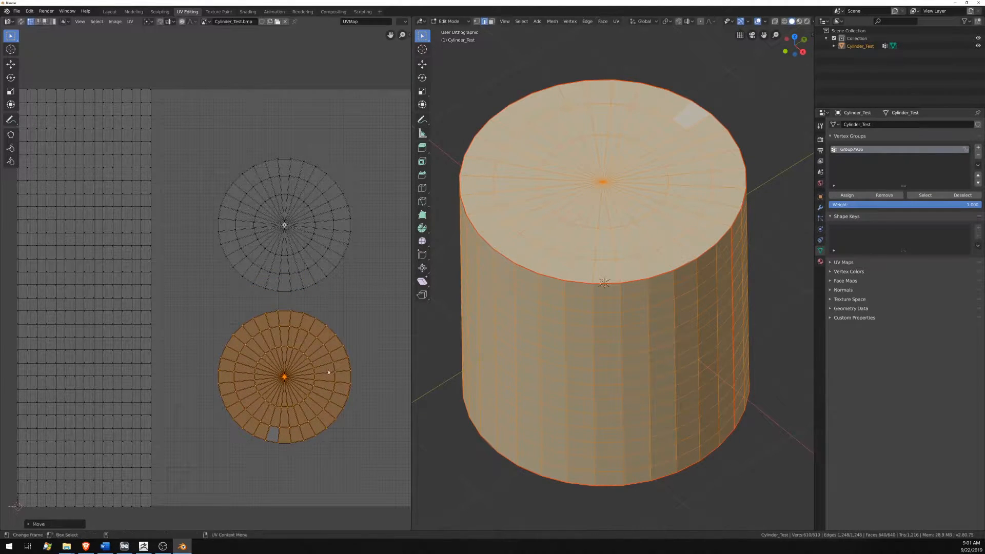
key("g")
key("x")
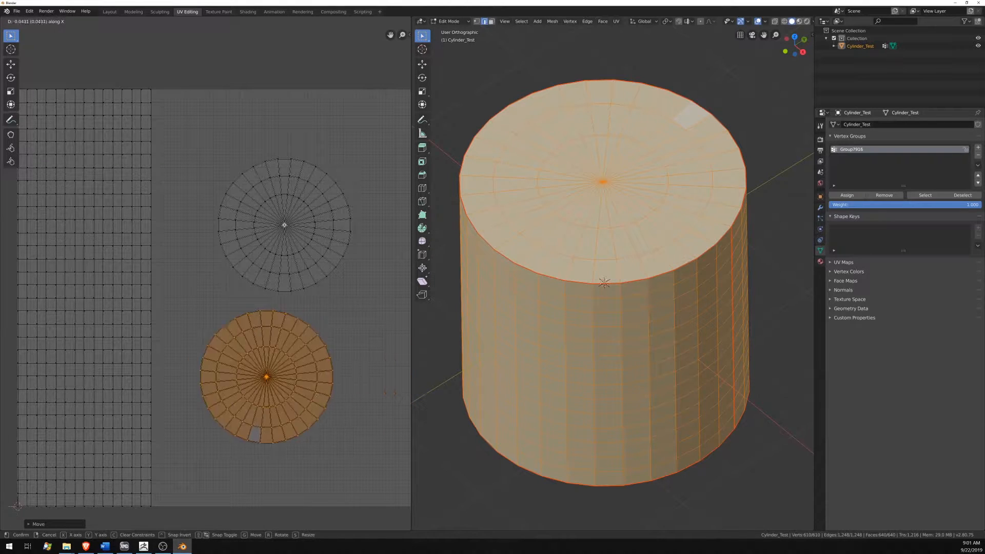
left_click(340, 410)
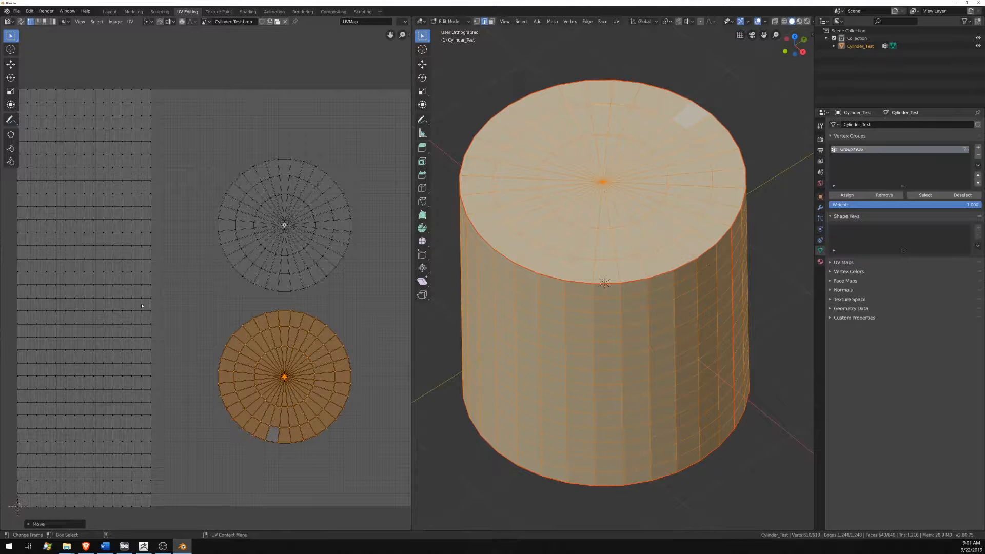
Step: Select all UV islands and mirror the layout horizontally by scaling it by -1 along X
middle_click_drag(142, 306, 154, 310)
key("a")
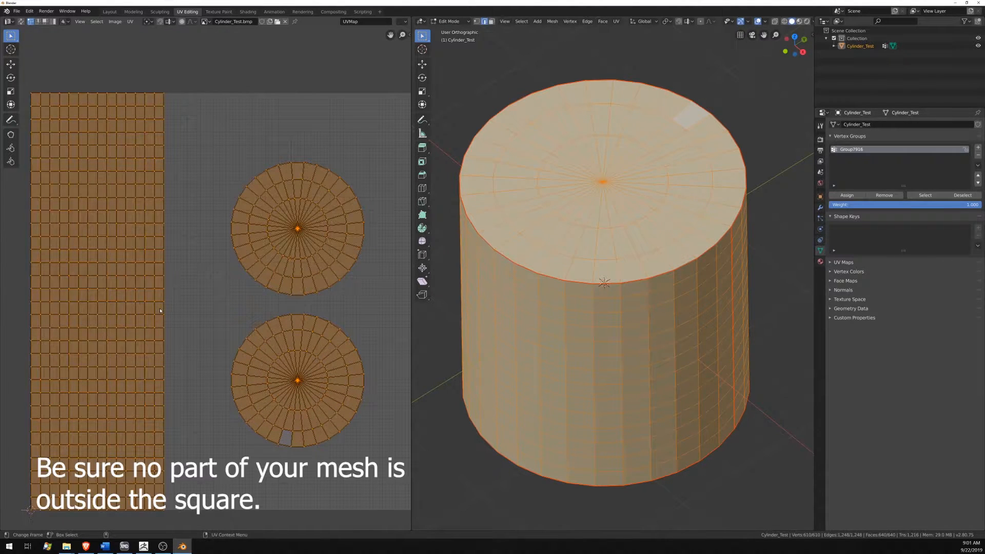
key("s")
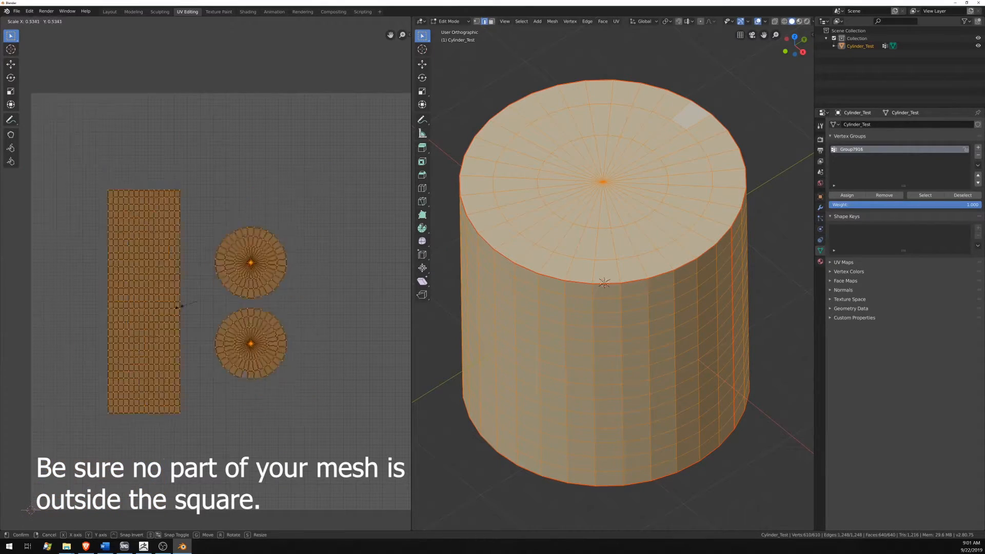
key("x")
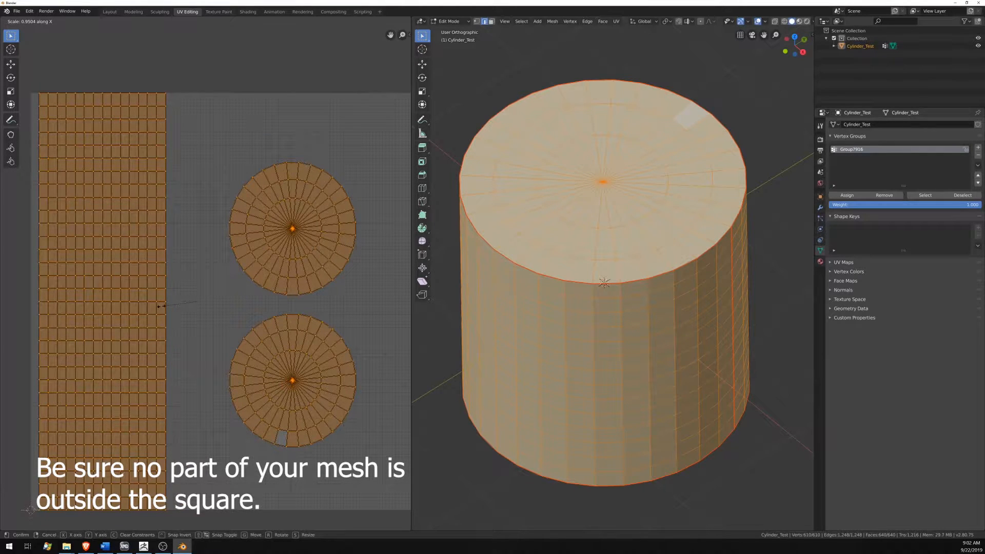
type("-1")
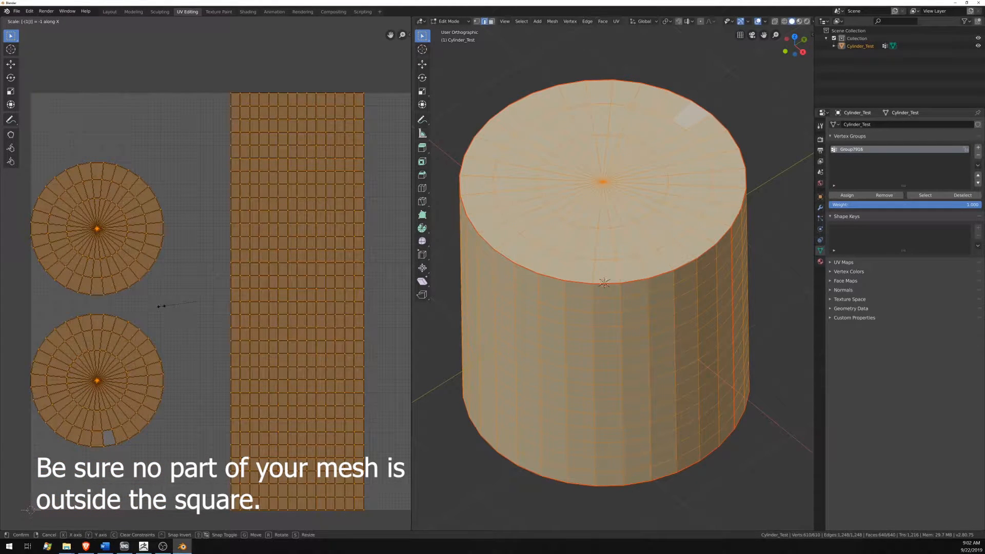
key("Return")
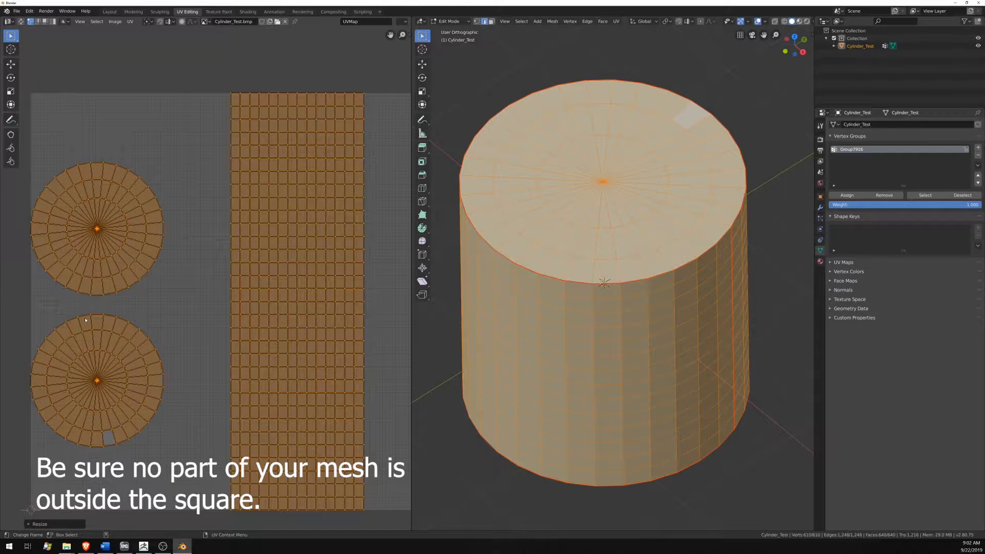
Step: Move the whole mirrored UV layout along X so the cap islands sit clear of the UV square's edge
key("g")
key("x")
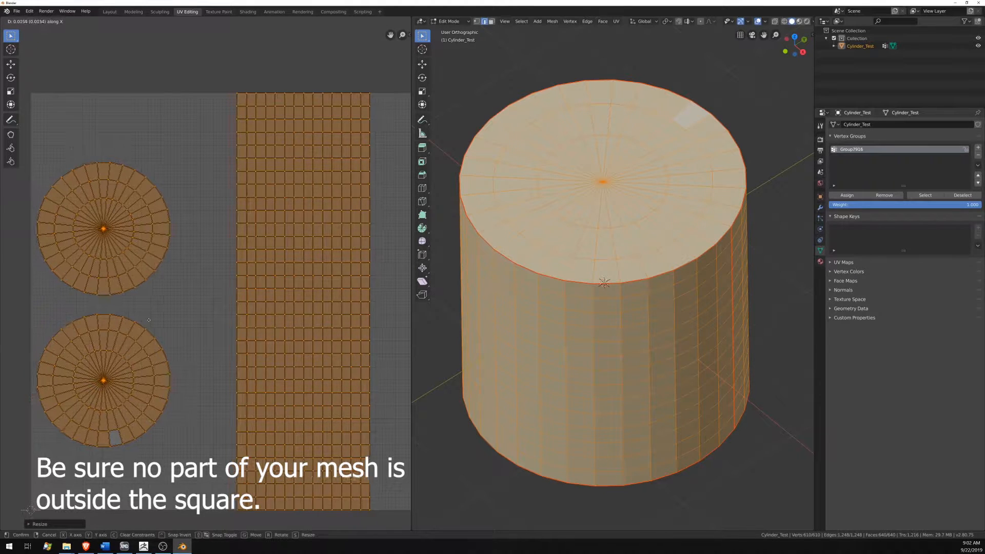
left_click(160, 320)
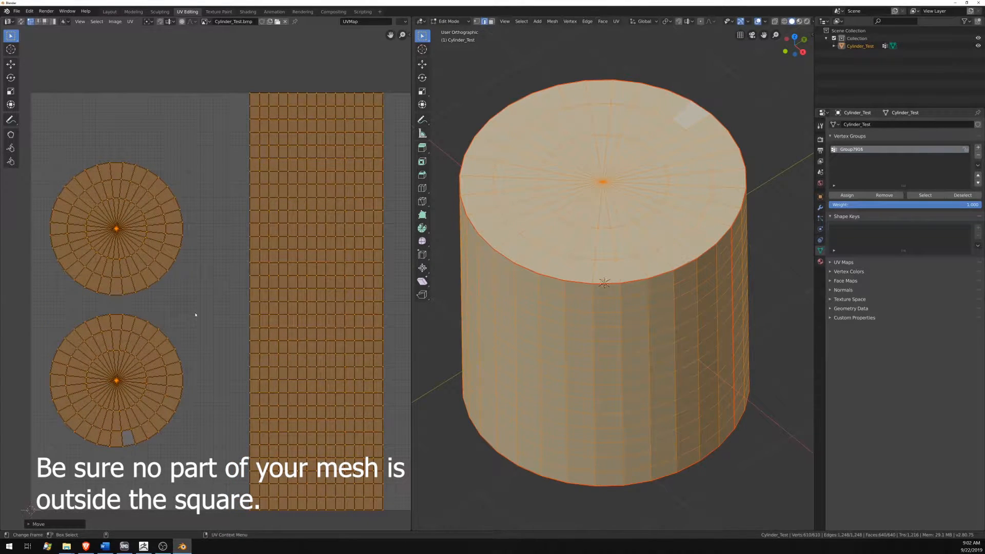
middle_click_drag(196, 315, 190, 308)
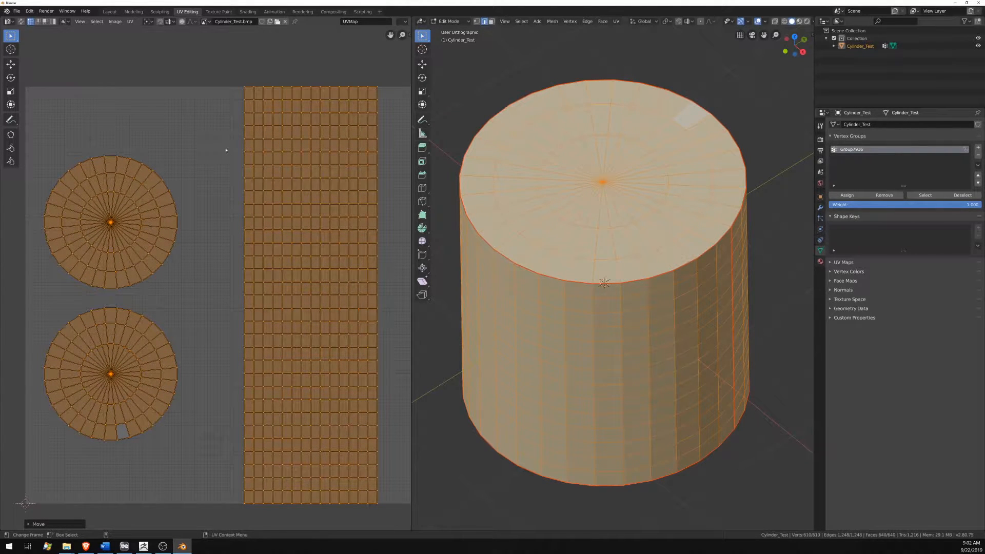
Step: Export the UV layout to the TESTING folder as Cylinder_Test.png, at 2048 by 2048 with a fill opacity of 1
left_click(129, 21)
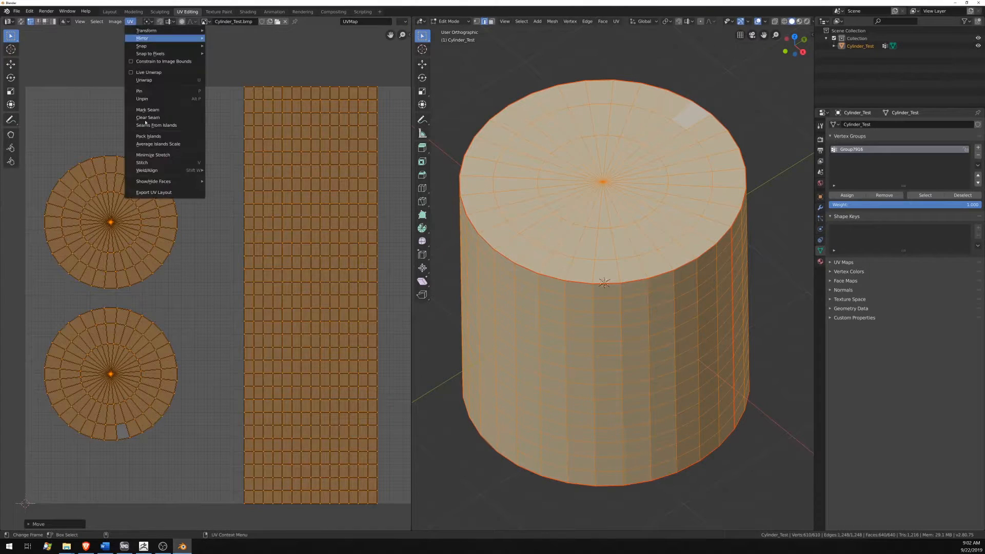
left_click(151, 193)
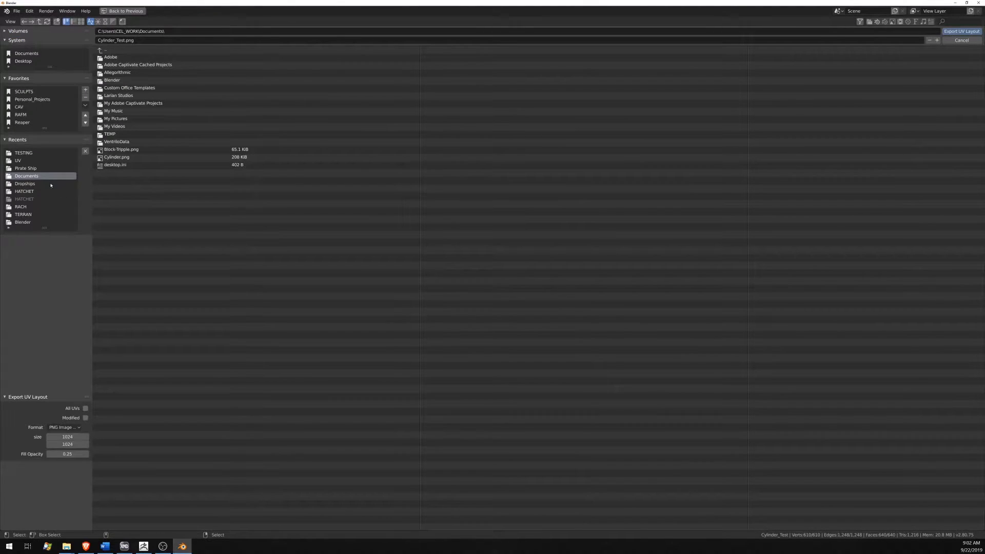
left_click(27, 153)
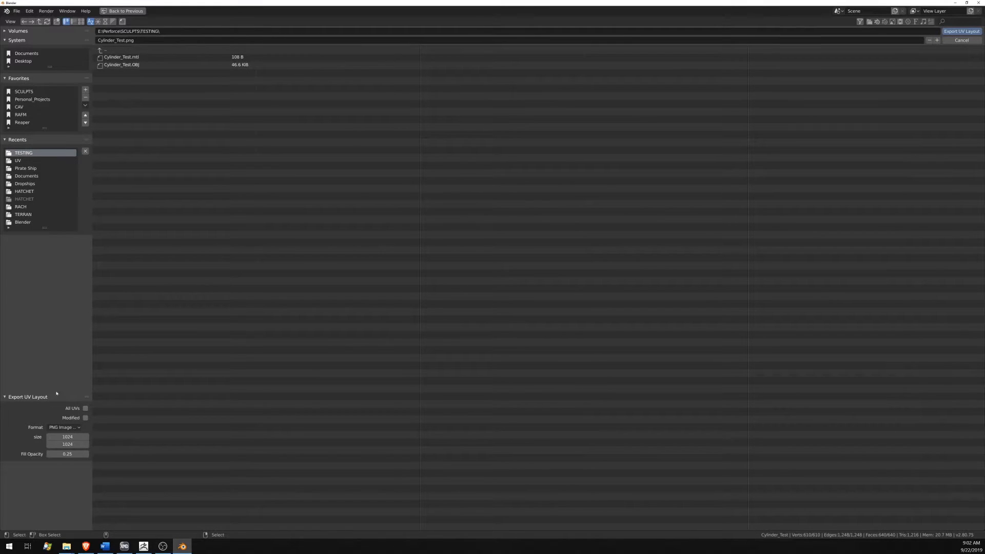
left_click(70, 436)
type("2048")
key("Tab")
type("2048")
key("Tab")
type("1")
key("Tab")
left_click(959, 32)
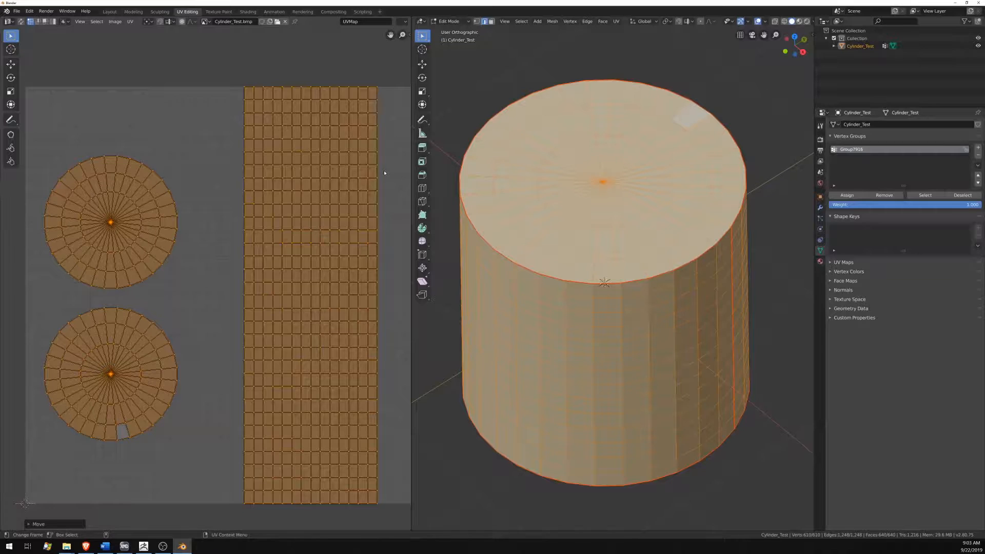
Step: Export the cylinder as Wavefront OBJ with Selection Only on and Write Materials off, overwriting Cylinder_Test.OBJ in the TESTING folder
left_click(16, 10)
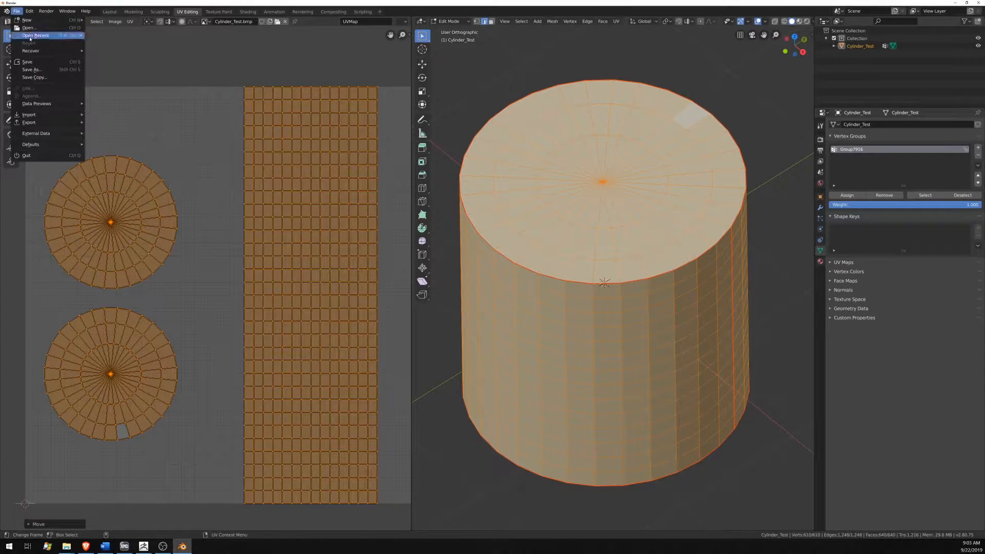
mouse_move(40, 105)
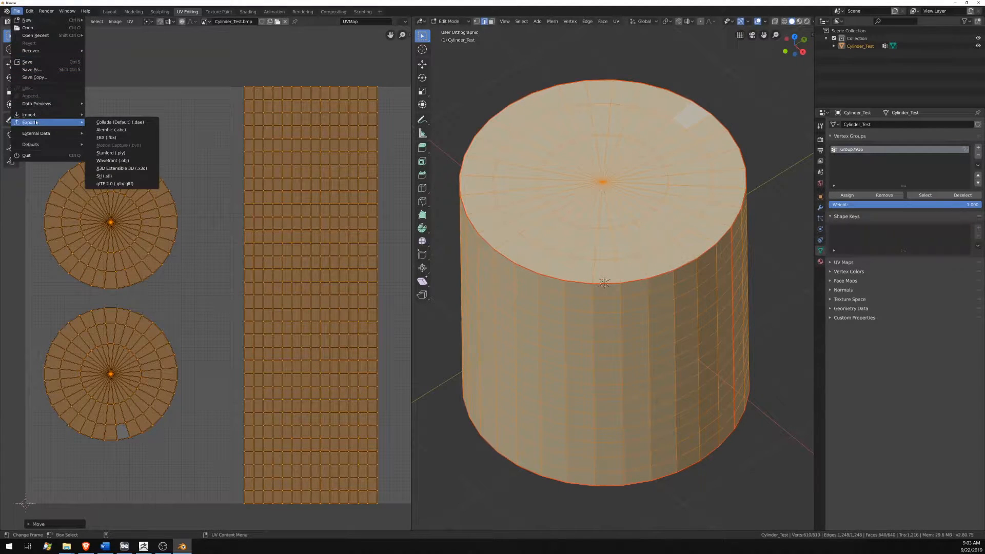
left_click(131, 160)
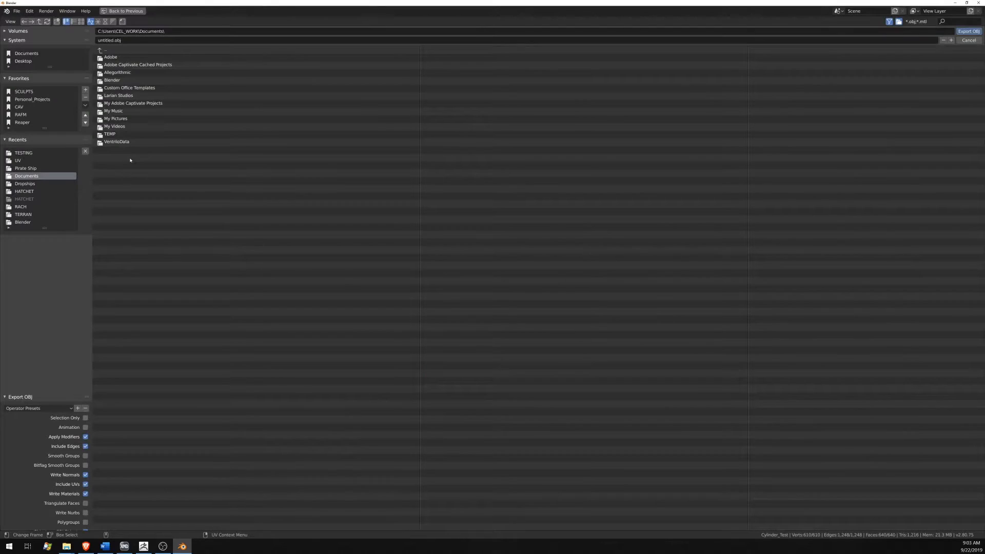
left_click(85, 418)
left_click(85, 494)
left_click(17, 153)
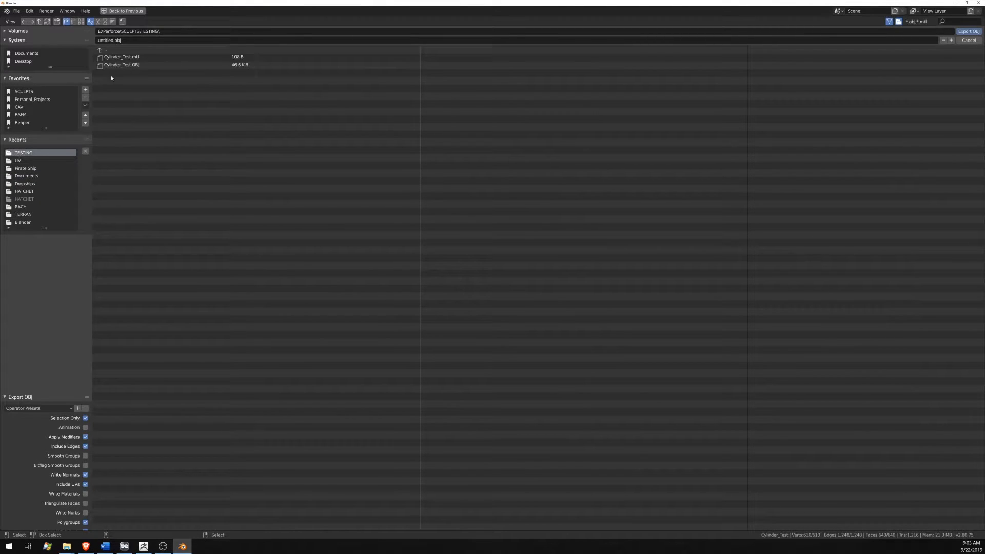
left_click(129, 65)
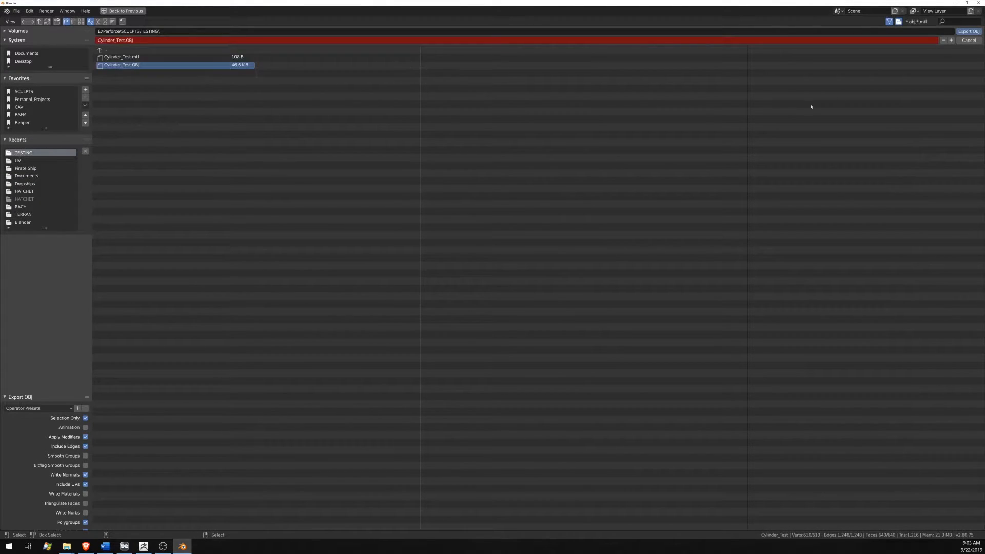
left_click(965, 32)
middle_click_drag(574, 283, 576, 264)
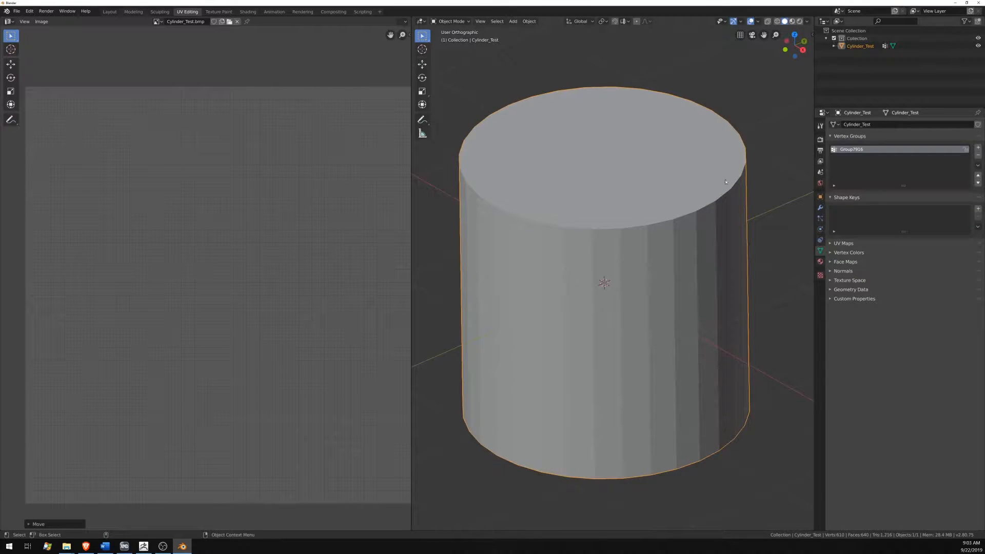
Step: Switch to ZBrush and import Cylinder_Test.OBJ from the TESTING folder over the current cylinder subtool
left_click(956, 3)
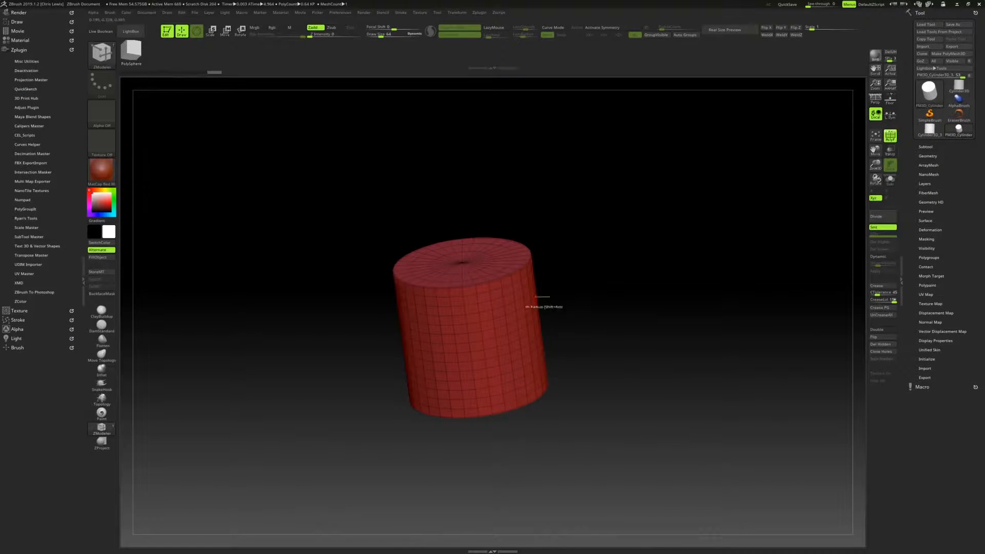
left_click(925, 147)
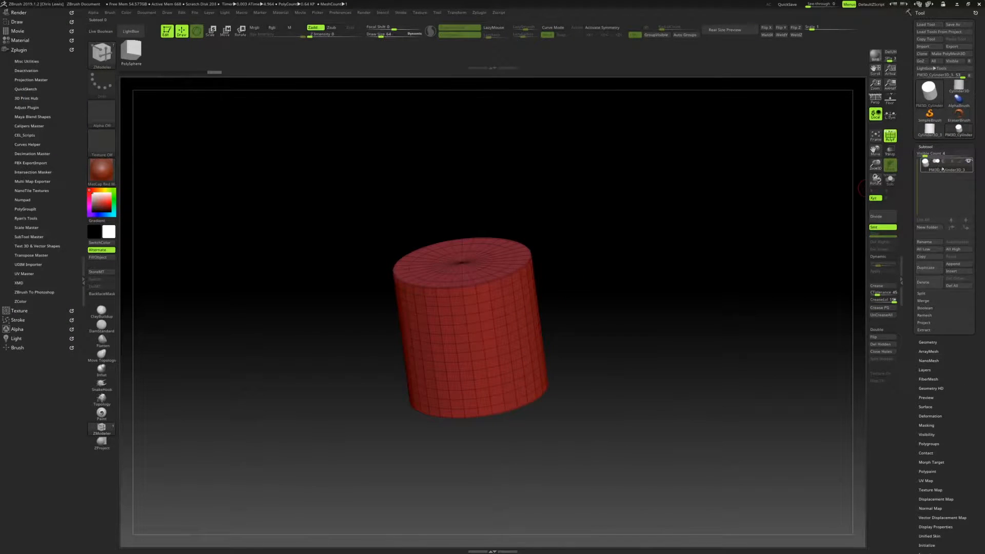
left_click(924, 46)
left_click(295, 272)
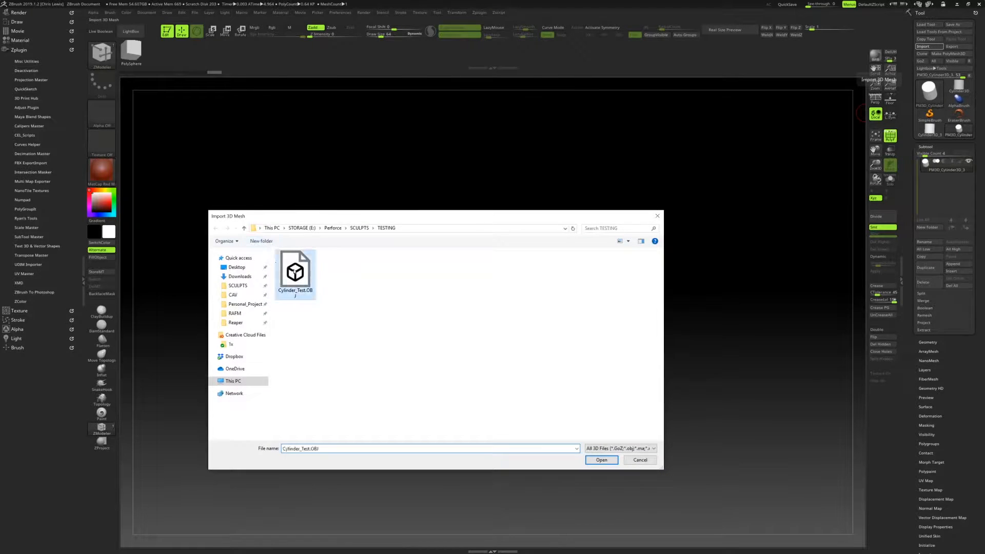
left_click(601, 461)
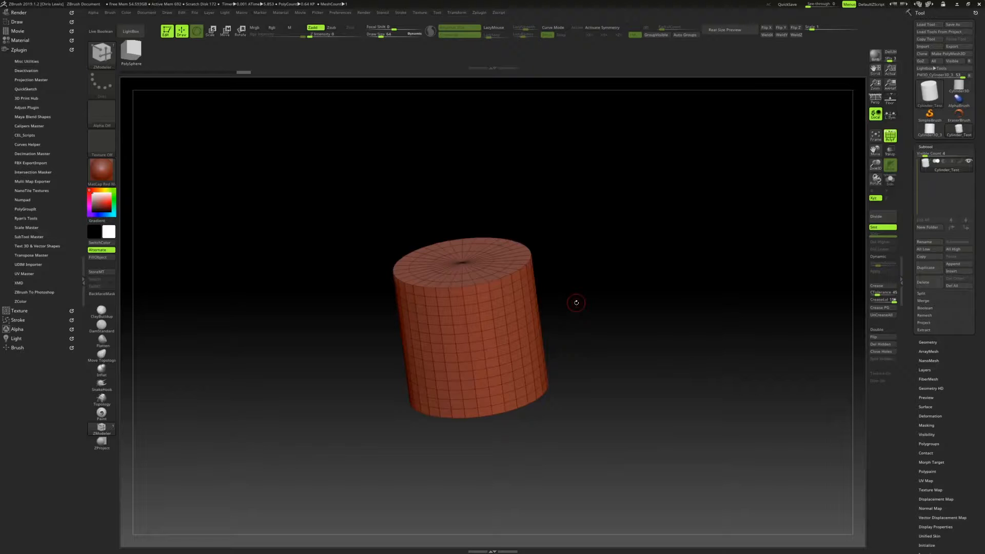
Step: Preview the imported cylinder with dynamic subdivision, turn it off again and inspect the mesh with the ZModeler brush
key("d")
left_click_drag(576, 303, 559, 321)
key("shift+d")
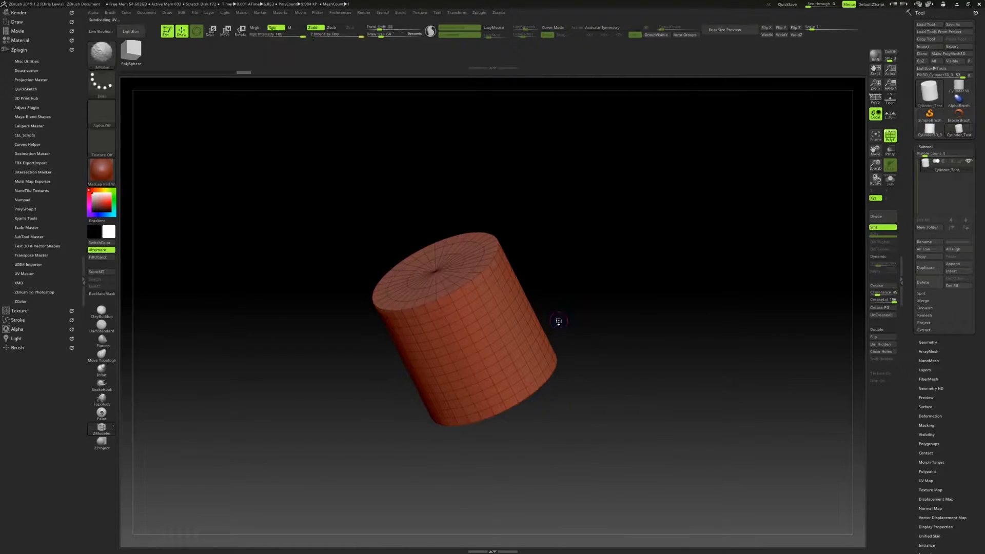
key("b")
key("z")
key("m")
left_click_drag(554, 268, 563, 289)
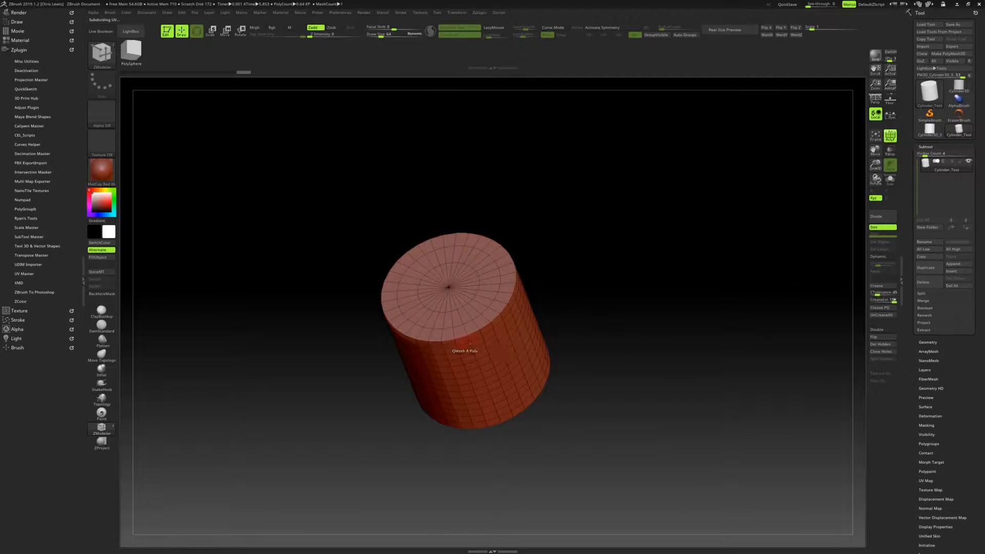
left_click_drag(570, 395, 739, 324)
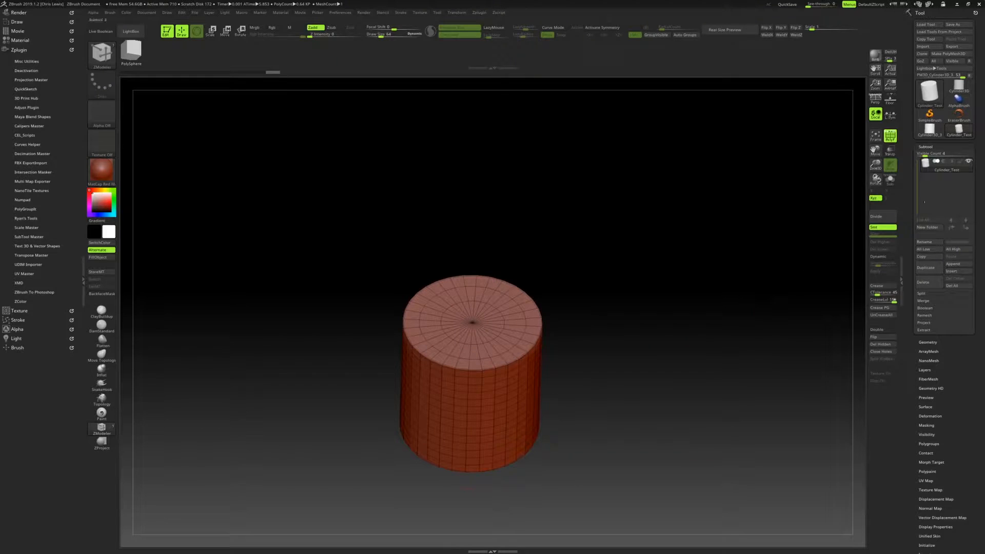
Step: Create a new texture map from polypaint for the imported cylinder using its UVs
scroll(925, 202, "down", 3)
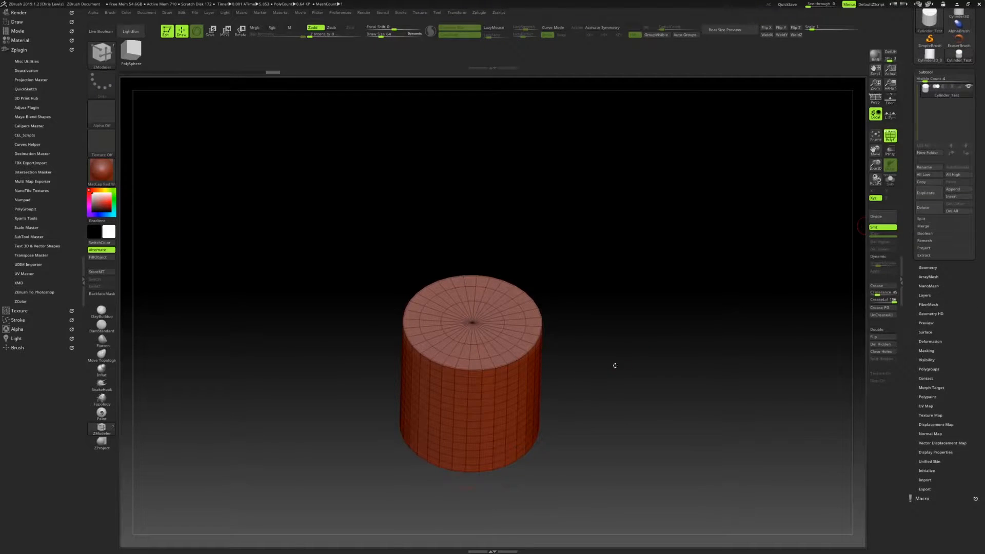
left_click_drag(615, 366, 720, 367)
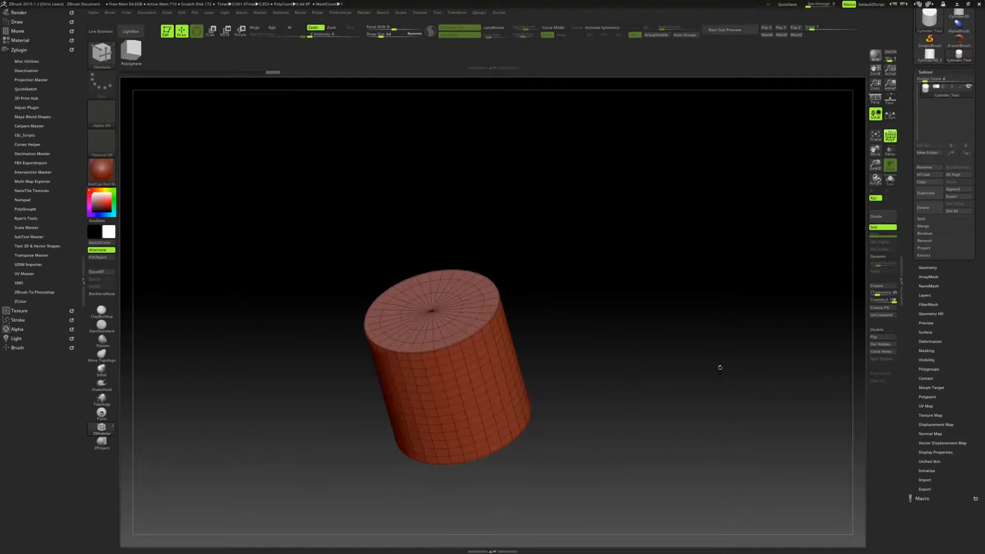
left_click(928, 406)
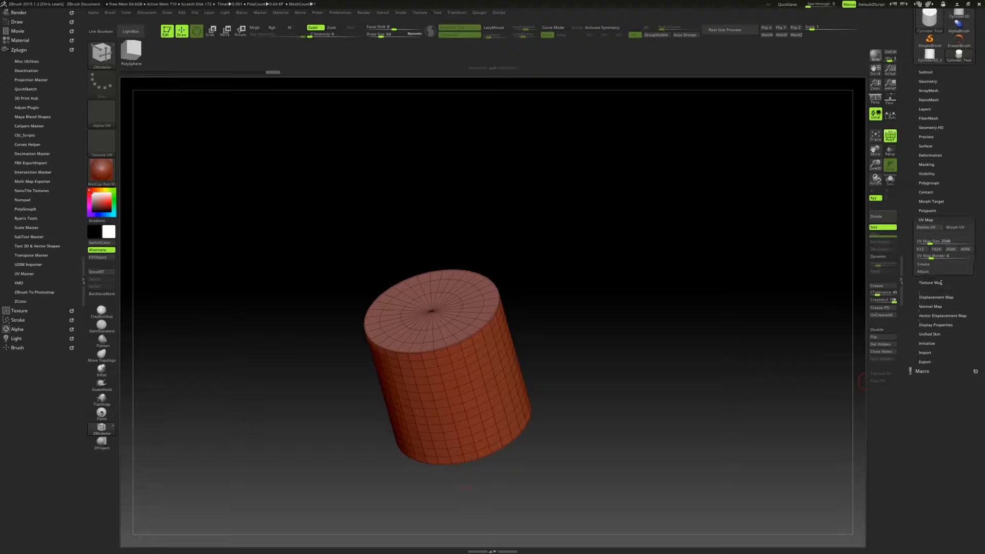
left_click(931, 283)
left_click(931, 282)
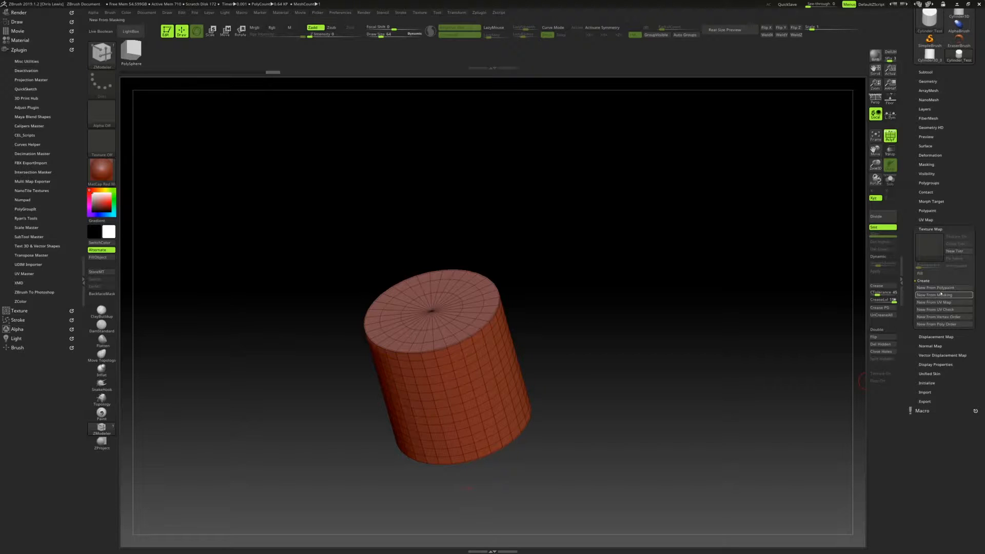
left_click(939, 290)
left_click_drag(761, 297, 833, 267)
Step: Clone the cylinder's texture map into the texture library and export it as Cylinder_Test_UV.psd in the TESTING folder
mouse_move(926, 250)
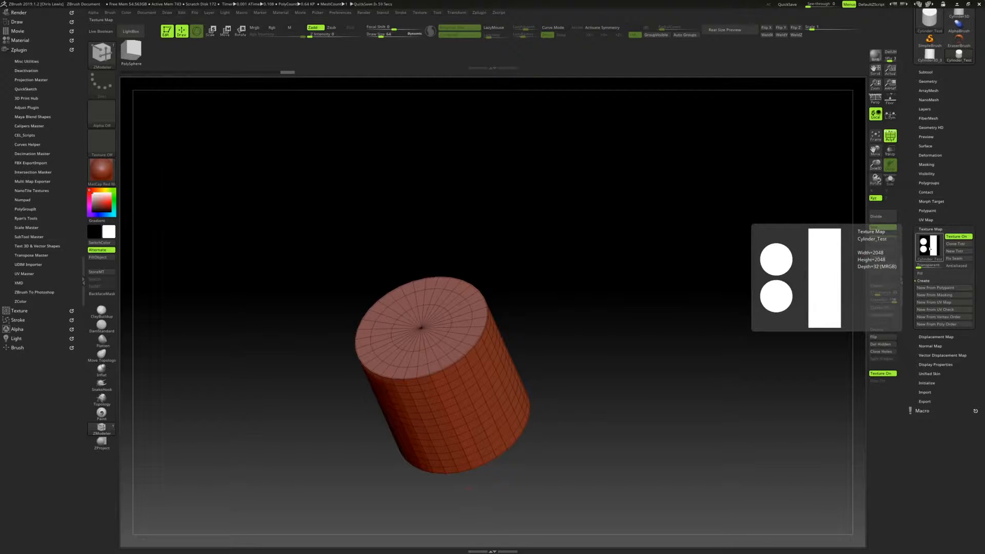
left_click(939, 248)
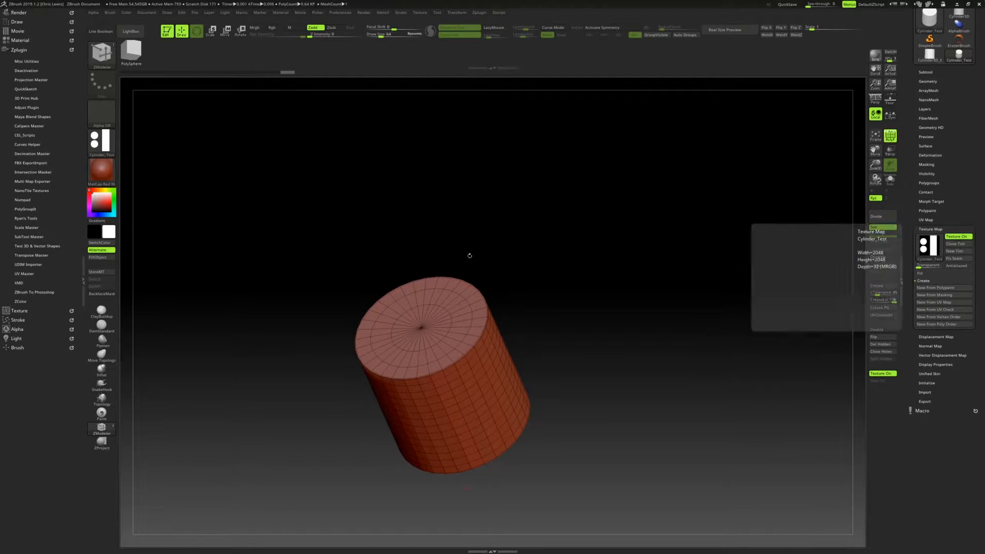
left_click(102, 143)
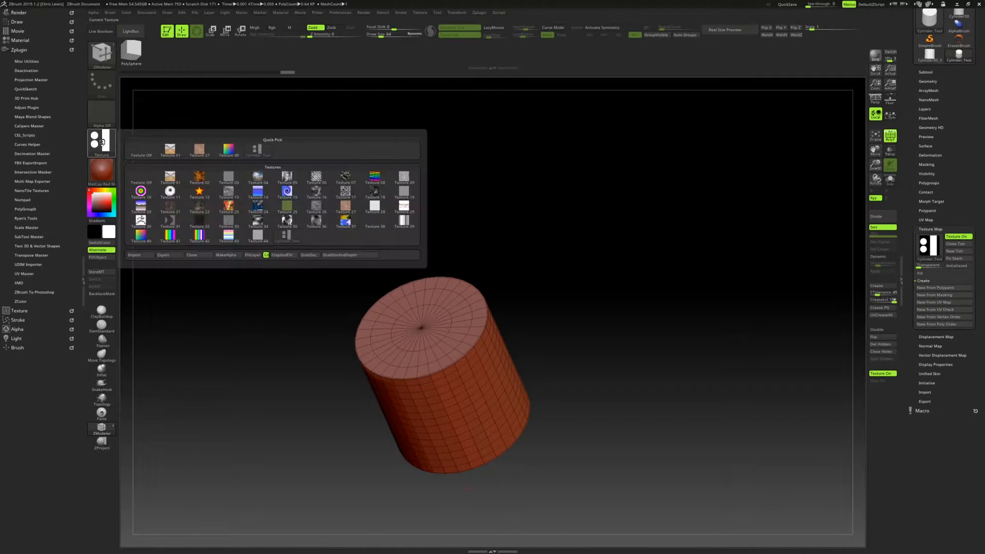
left_click(164, 255)
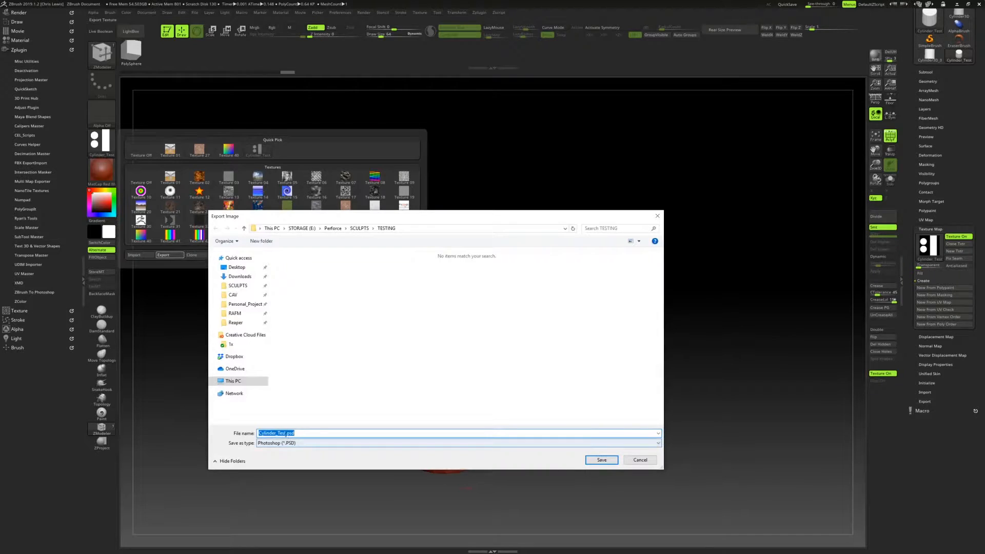
left_click(286, 433)
type("_")
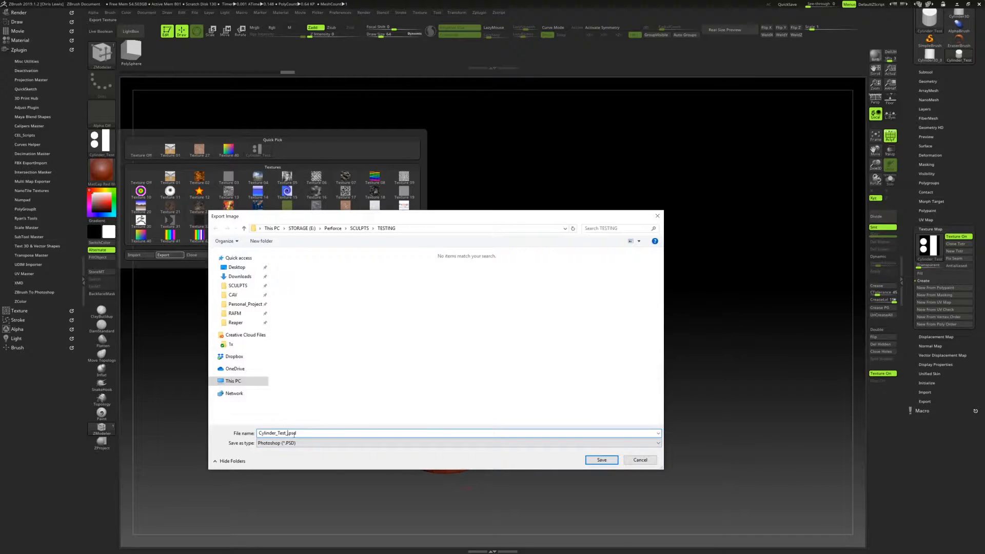
type("UV")
key("Return")
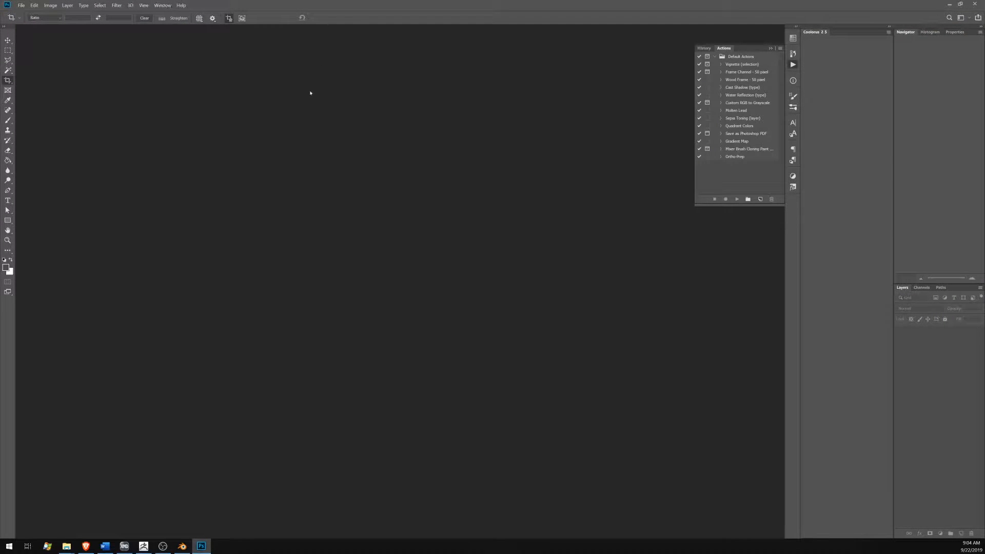
Step: Open Cylinder_Test.png from the SCULPTS > TESTING folder in Photoshop
left_click(21, 5)
left_click(33, 22)
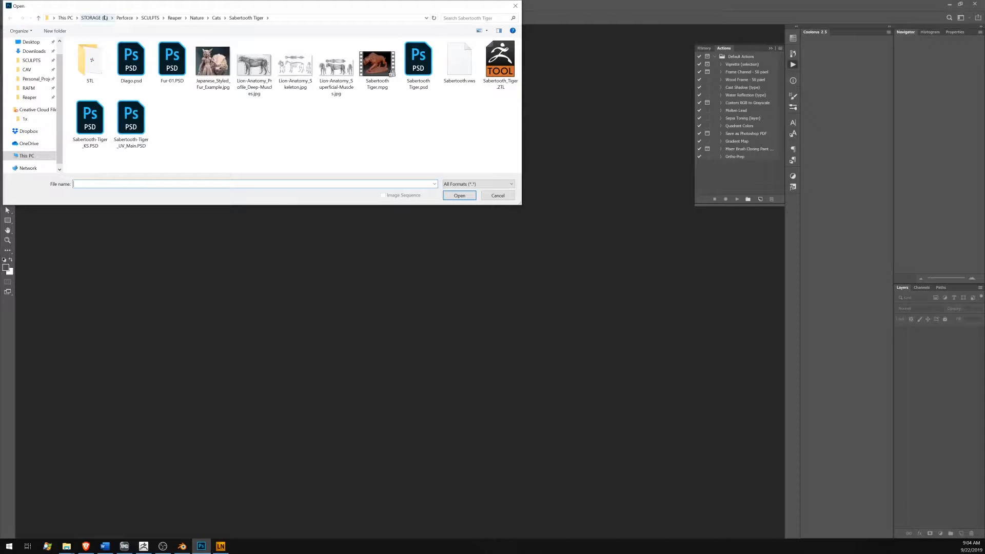
left_click(150, 18)
scroll(103, 113, "down", 6)
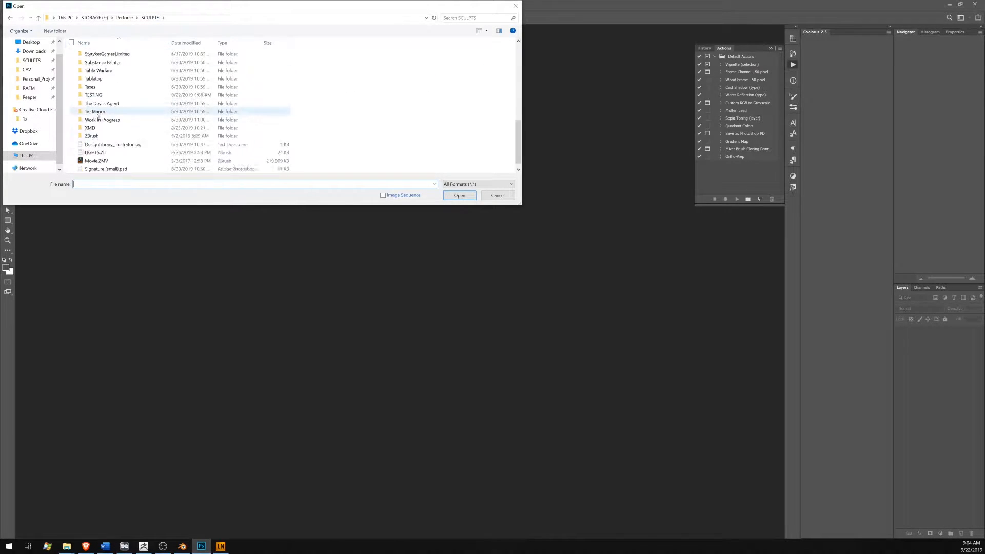
double_click(96, 70)
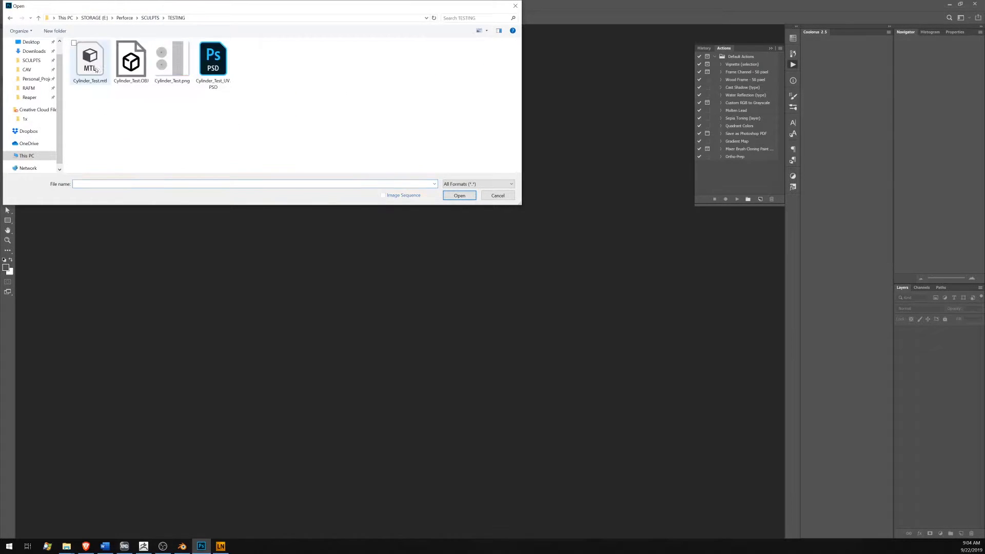
left_click(172, 61)
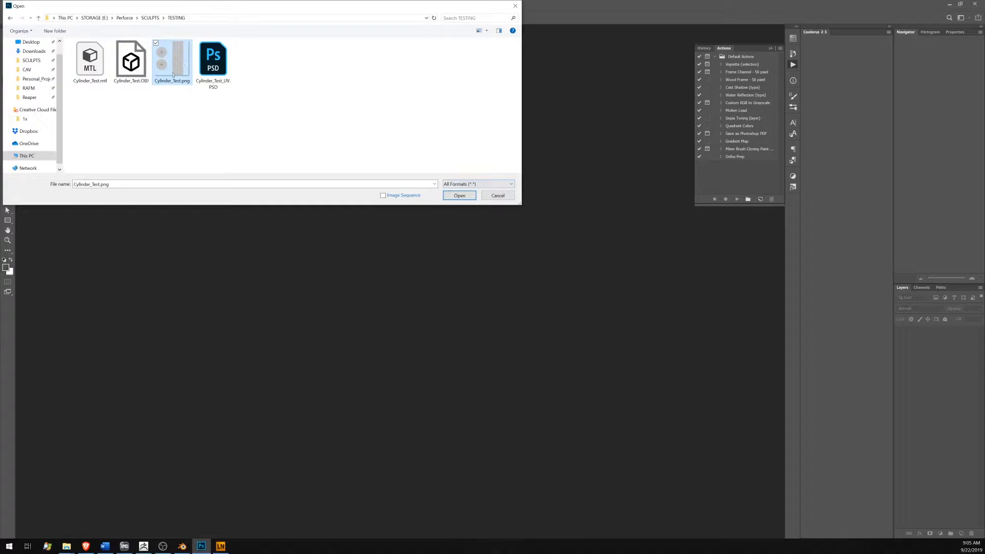
left_click(460, 196)
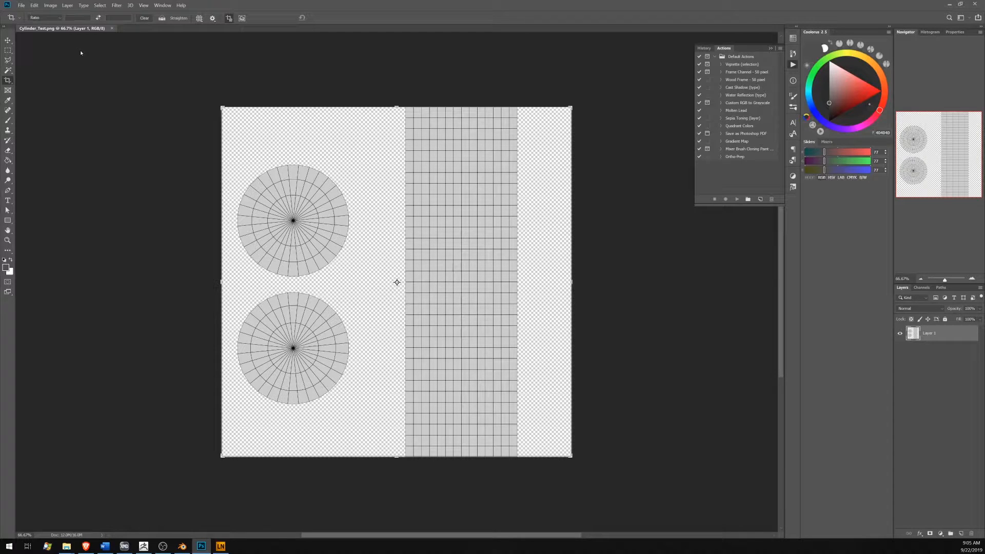
Step: Flip the UV layout's canvas vertically, then save and close the PNG
left_click(50, 5)
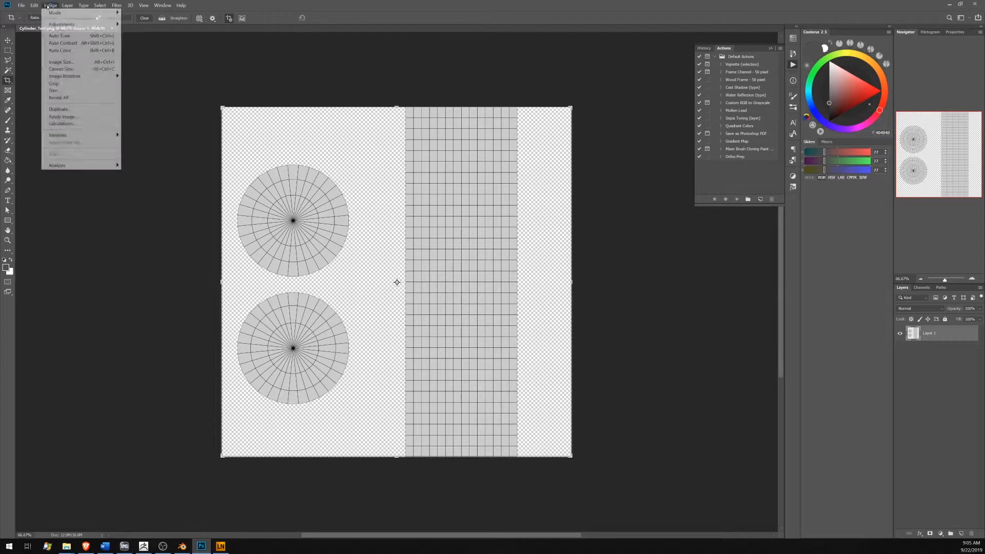
mouse_move(36, 6)
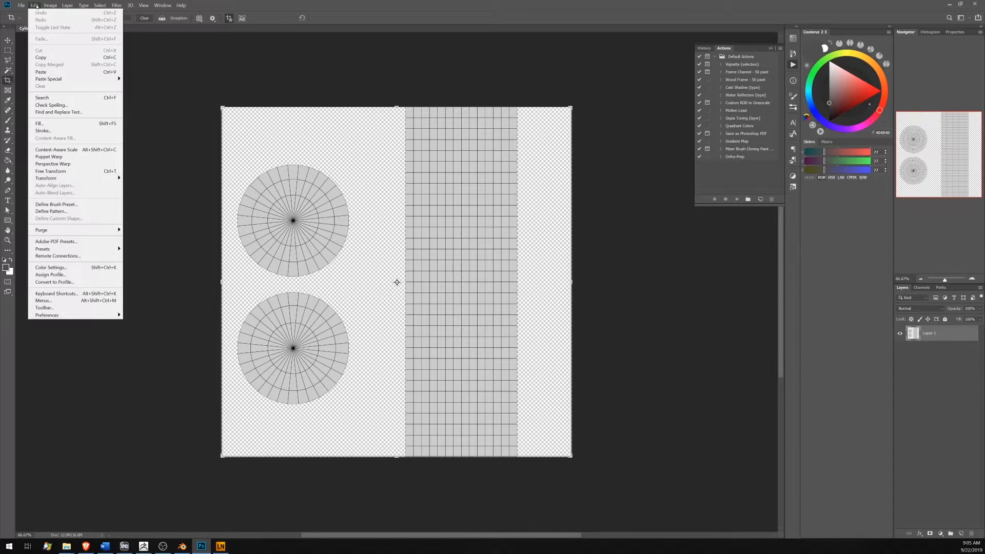
mouse_move(55, 179)
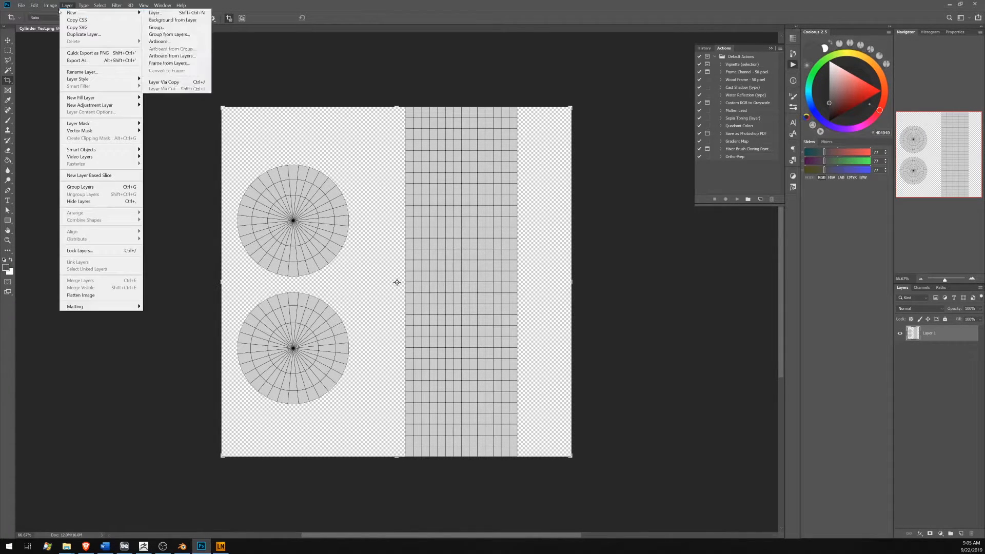
mouse_move(82, 76)
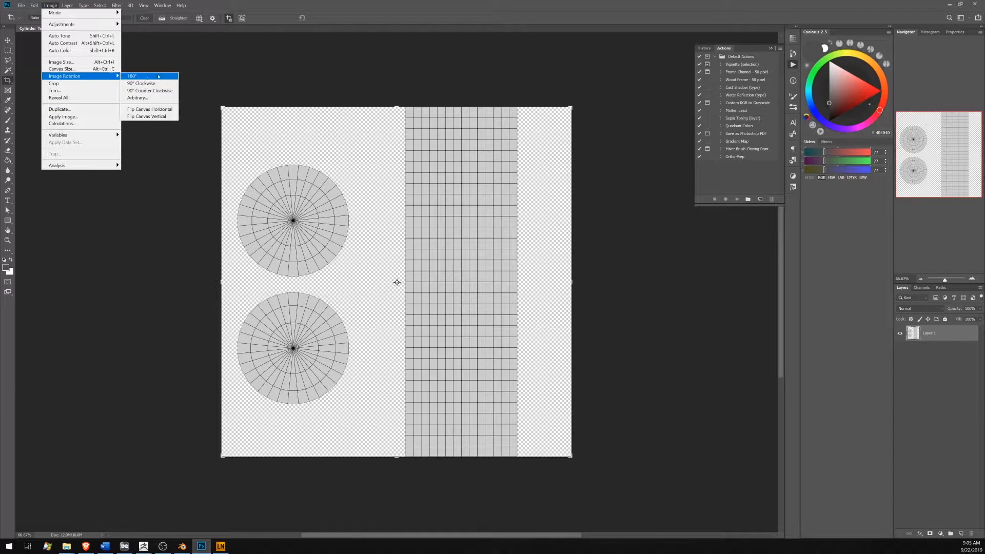
left_click(156, 120)
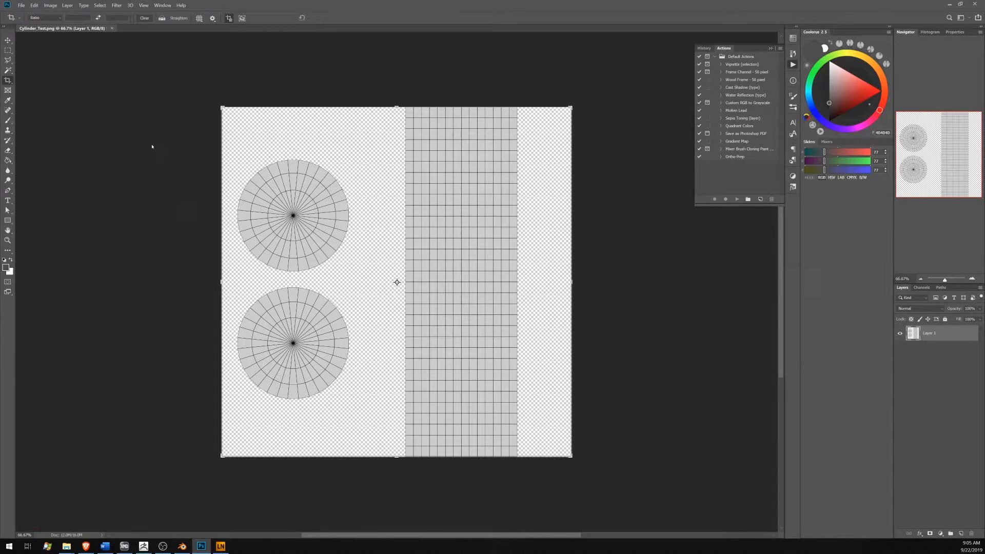
left_click(112, 28)
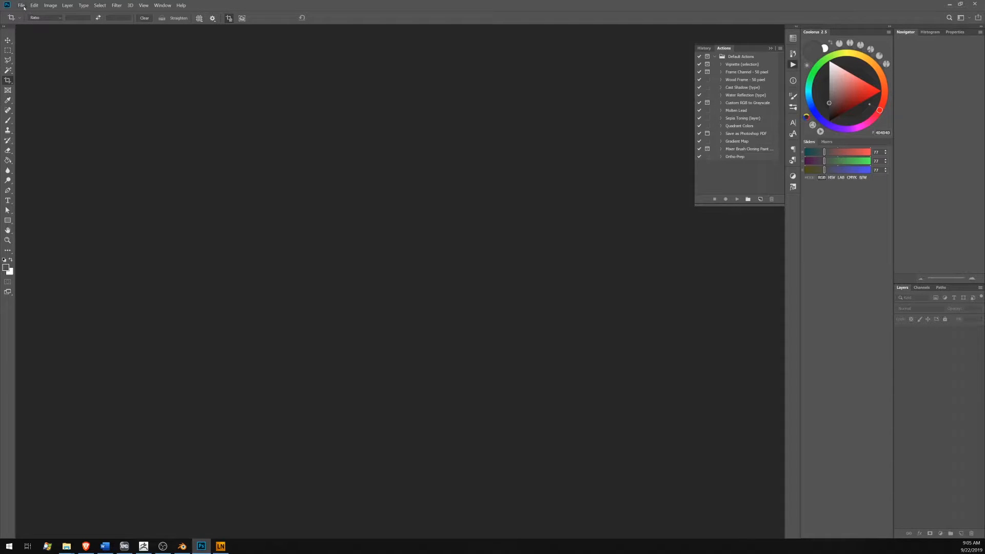
Step: Open Cylinder_Test_UV.PSD, unlock its Background layer and set that layer's blend mode to Darken
left_click(22, 5)
left_click(34, 20)
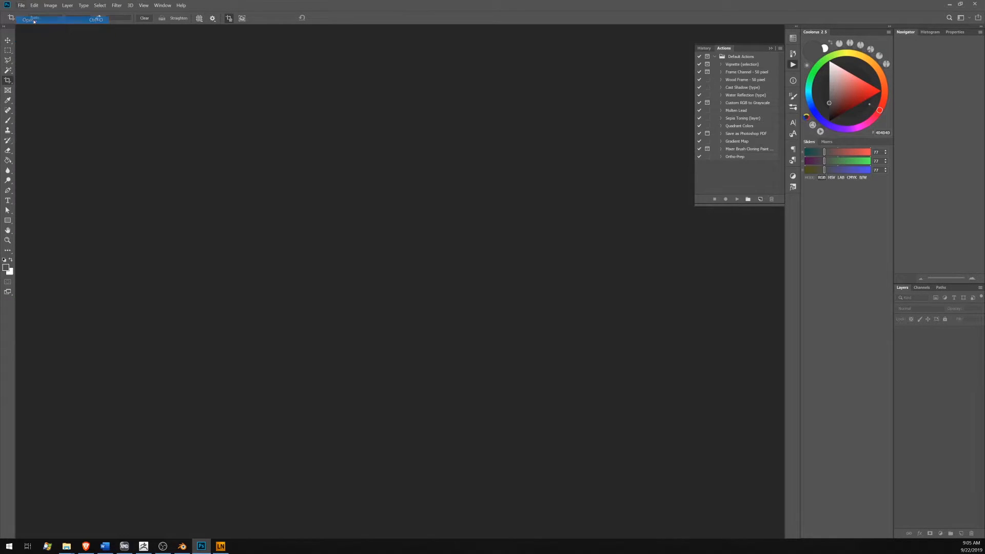
double_click(219, 66)
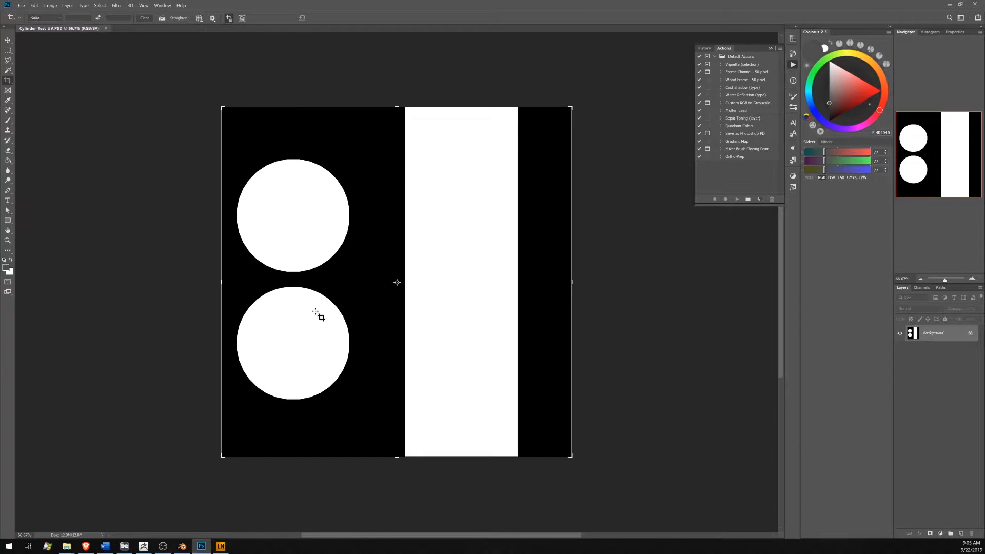
left_click(970, 335)
left_click(924, 309)
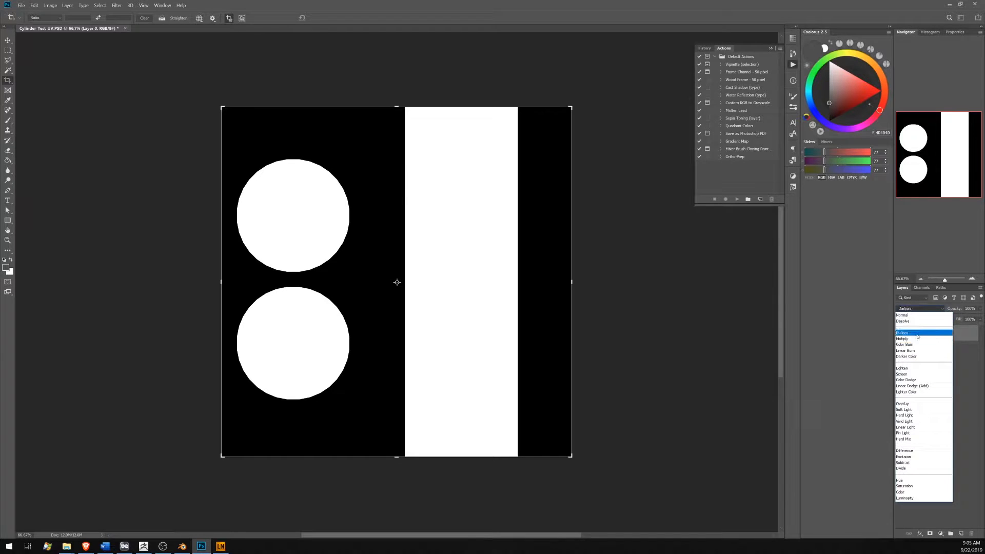
left_click(918, 333)
Step: Add a new layer beneath the texture map layer and fill it with a gray of 50% brightness
left_click(963, 534)
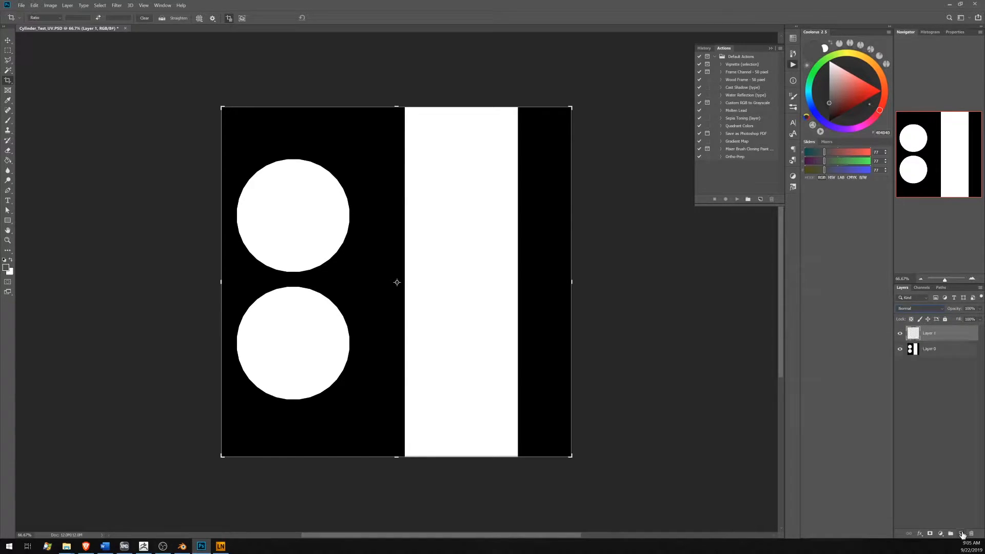
left_click_drag(934, 336, 927, 367)
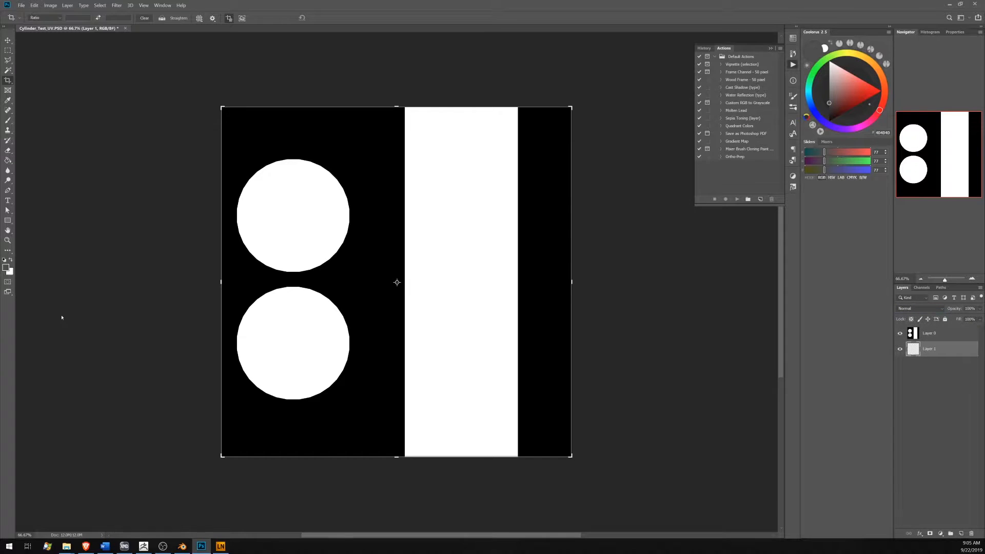
key("i")
left_click(5, 267)
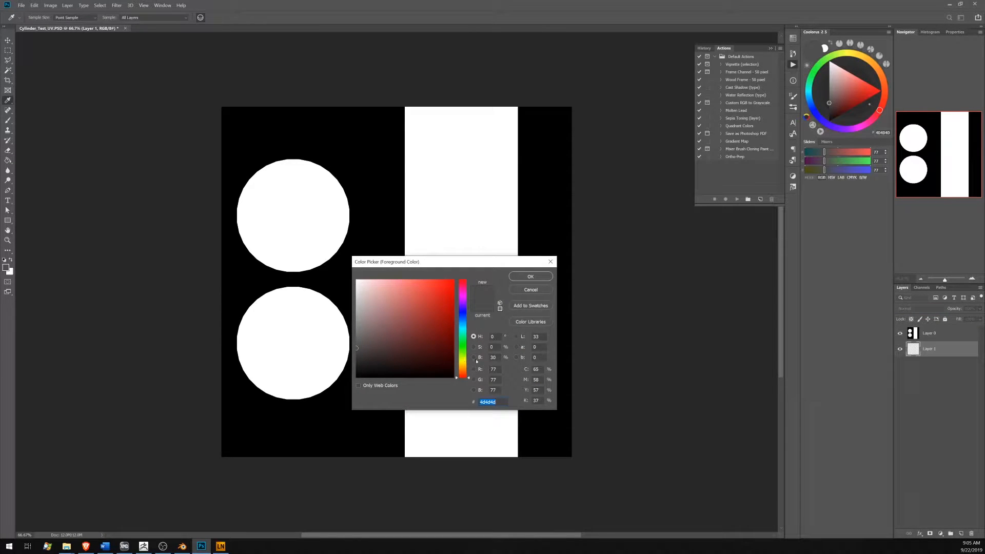
left_click(493, 358)
type("50")
left_click(525, 277)
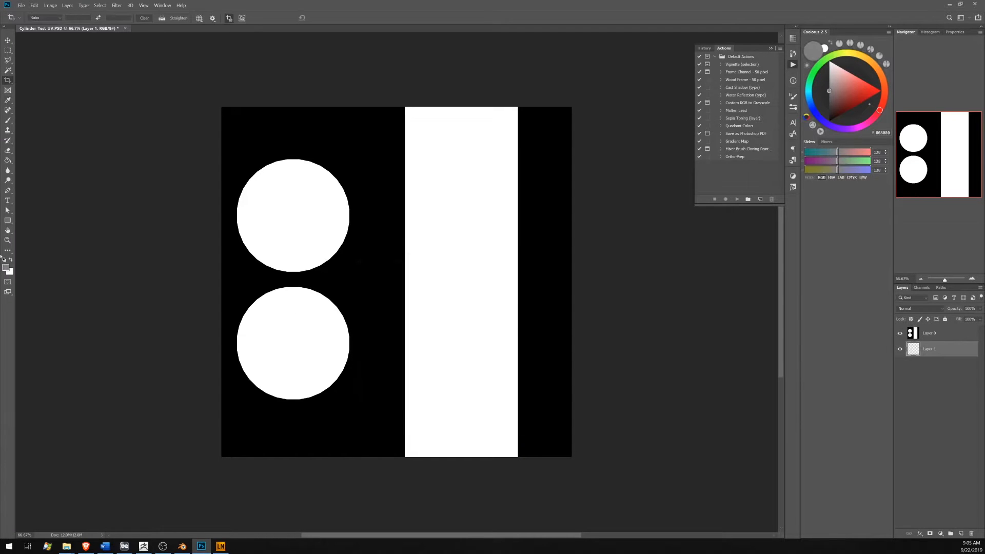
left_click(8, 160)
left_click(315, 230)
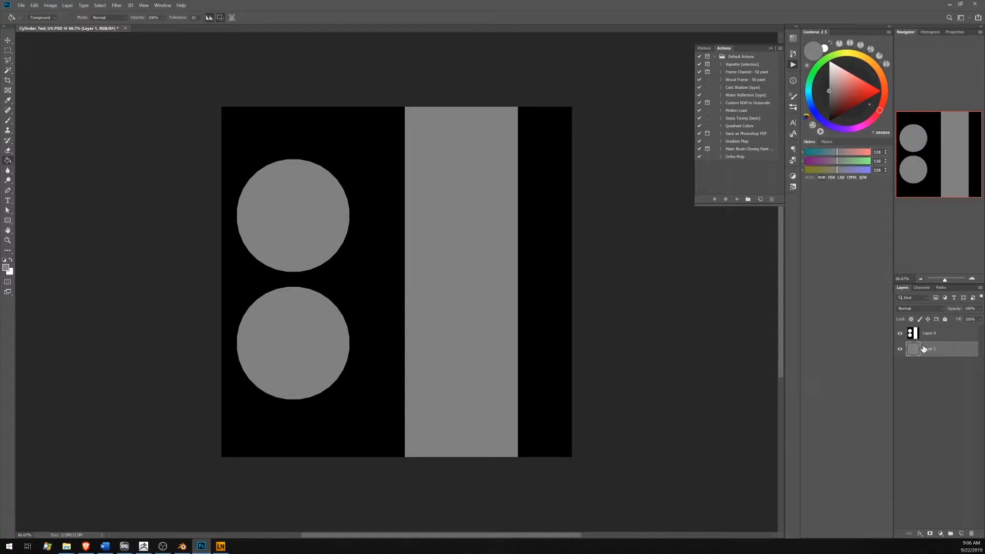
Step: Place Cylinder_Test.png as an embedded layer above Layer 0 and set its blend mode to Multiply
left_click(946, 339)
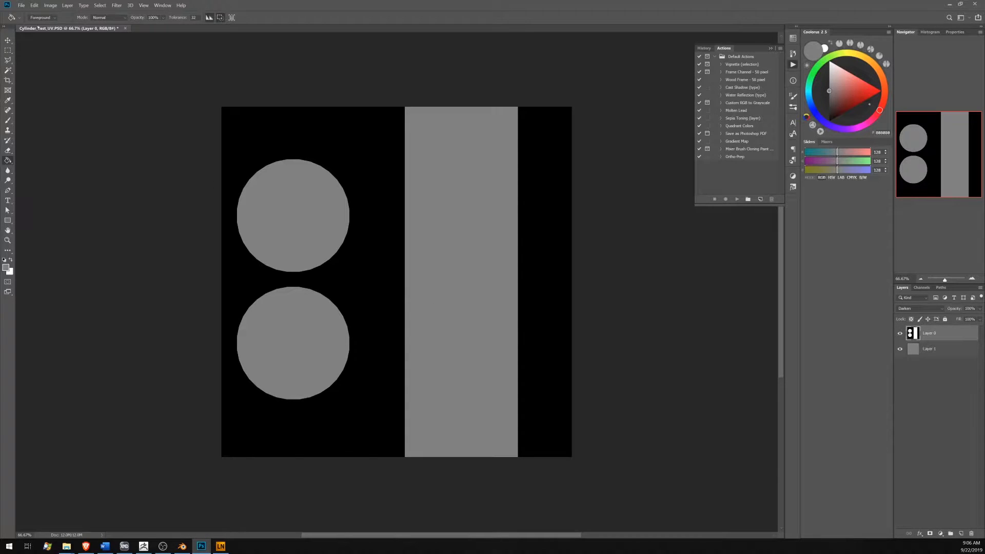
left_click(21, 6)
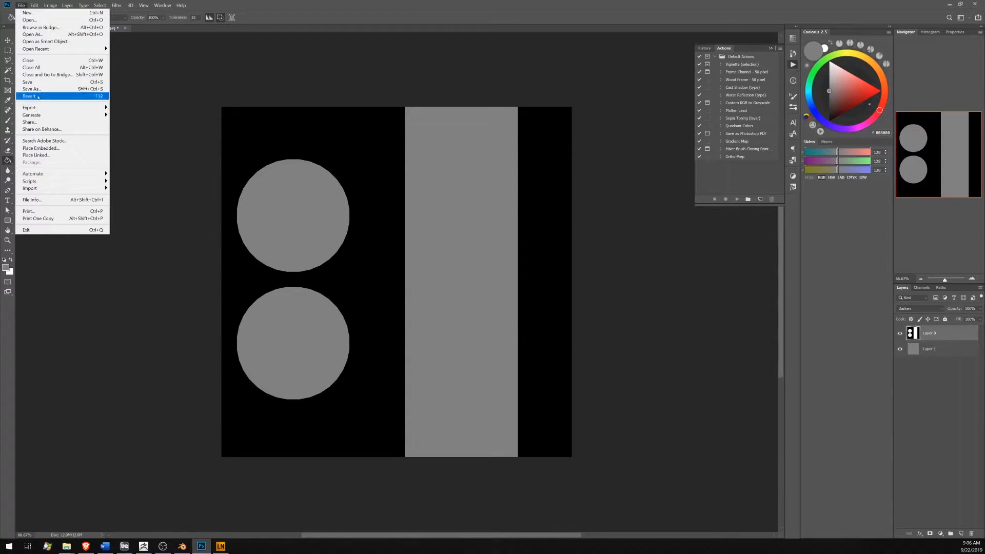
left_click(43, 148)
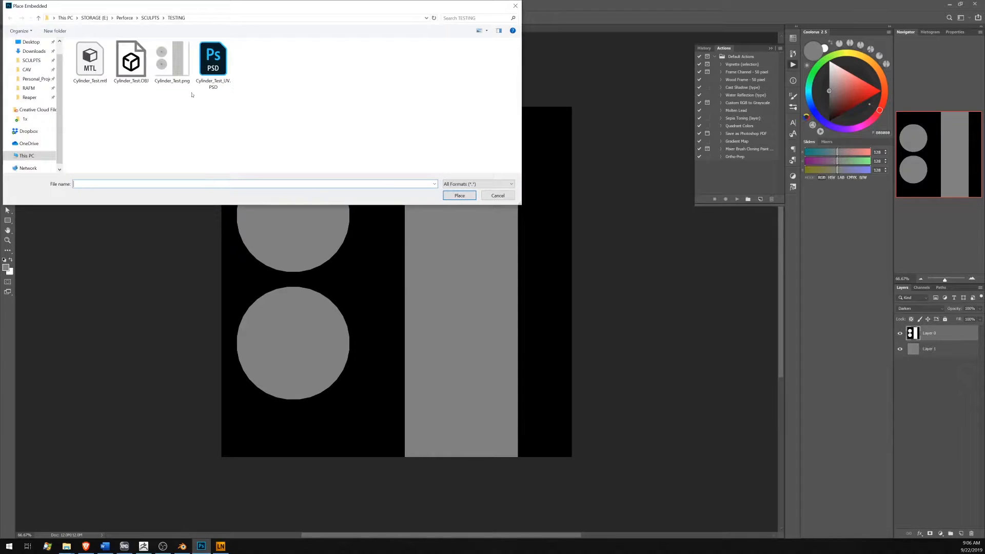
left_click(172, 61)
left_click(460, 196)
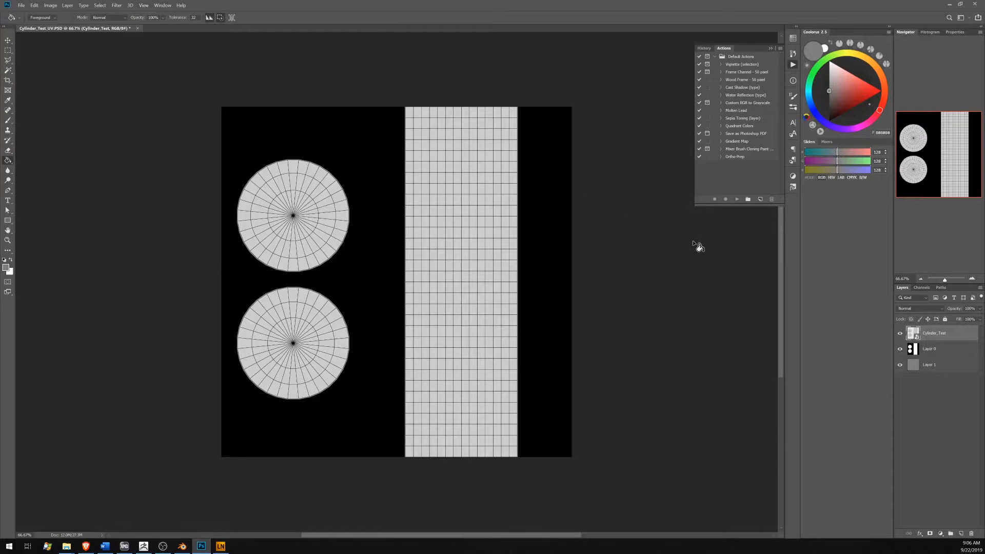
left_click(921, 308)
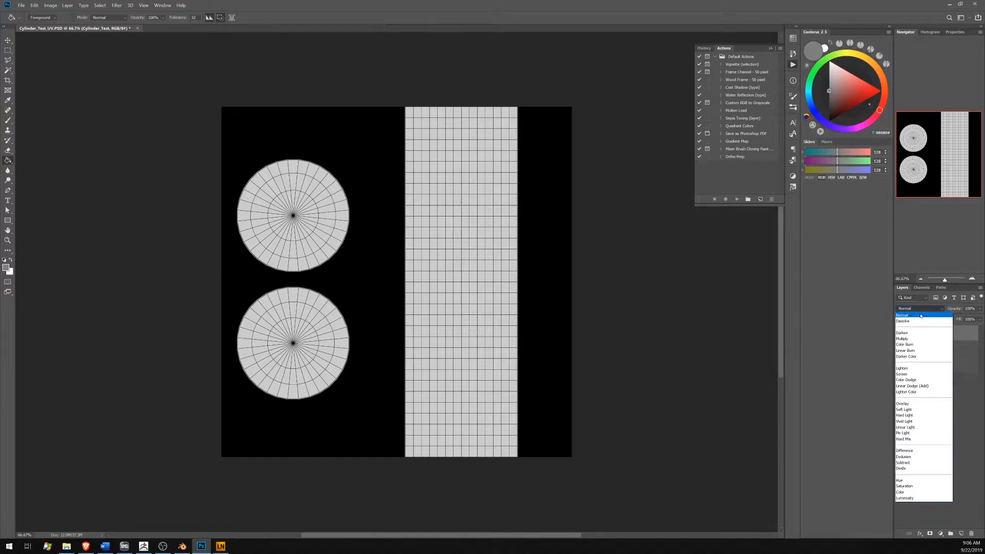
left_click(908, 339)
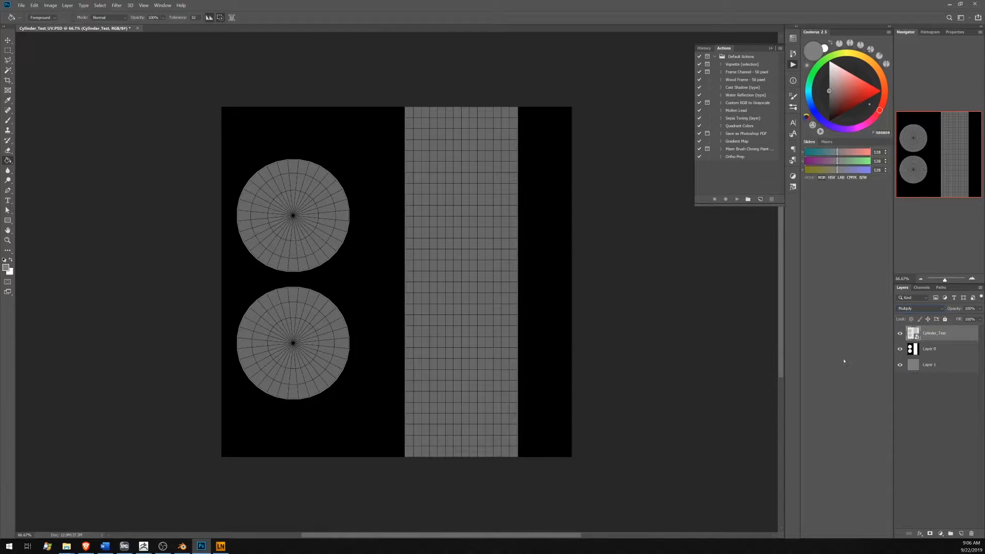
Step: Select the gray fill layer at the bottom of the stack and save the PSD
left_click(941, 351)
left_click(947, 366)
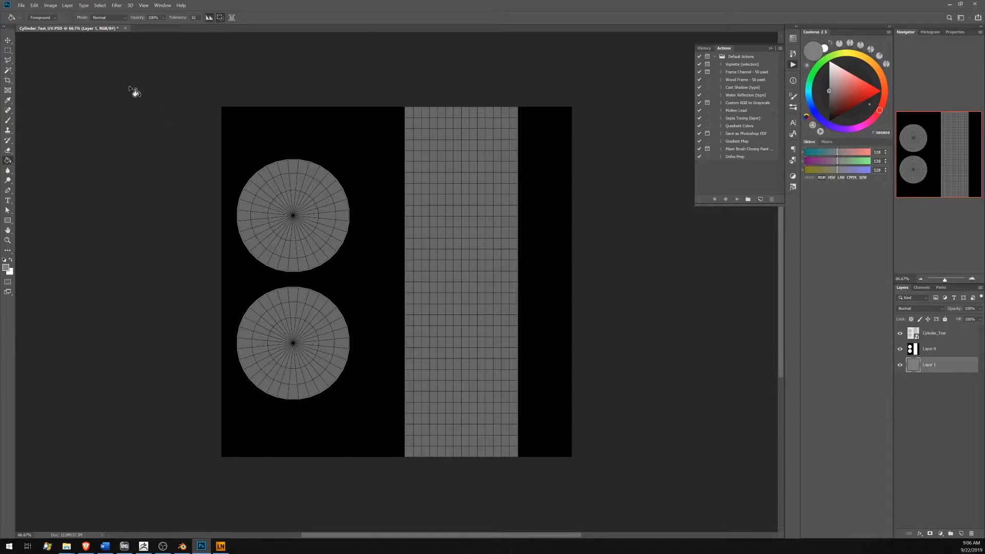
key("ctrl+s")
Step: Add a layer above the gray fill and brush a letter A on the upper circle in white, 100% brightness
left_click(961, 533)
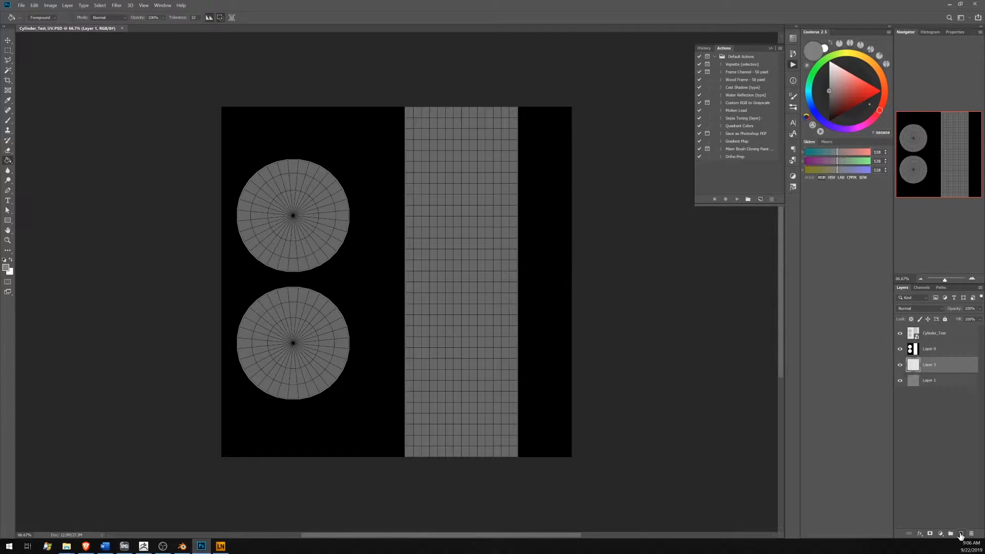
left_click(6, 267)
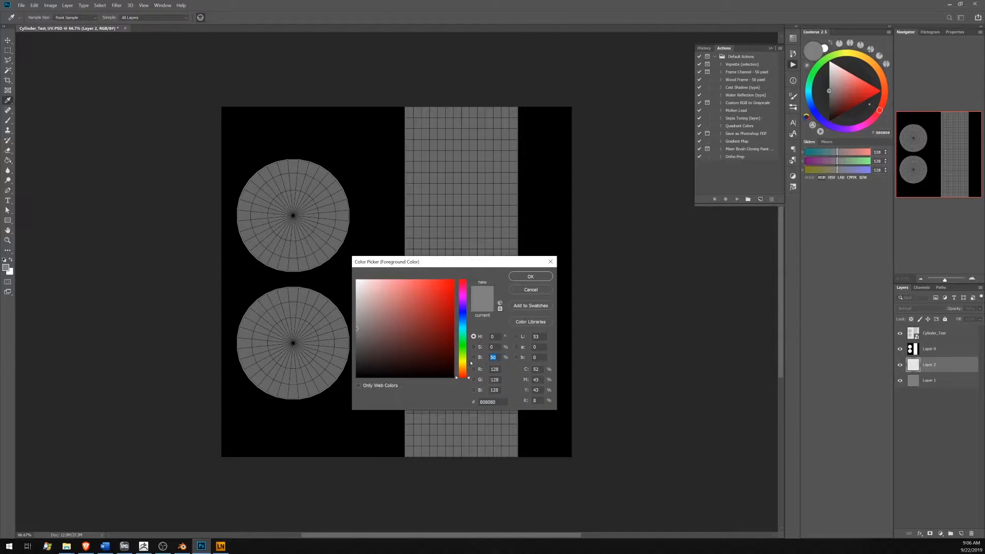
type("100")
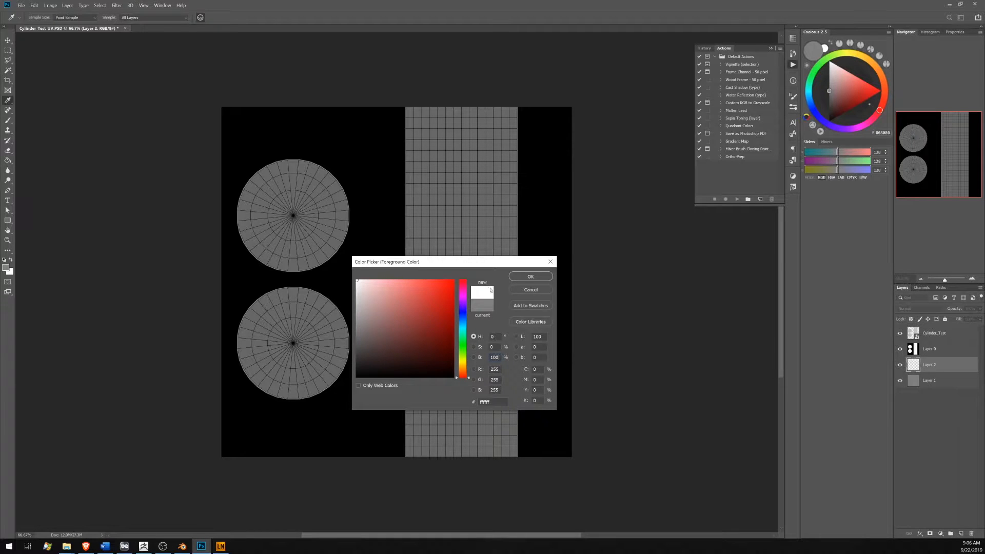
left_click(525, 280)
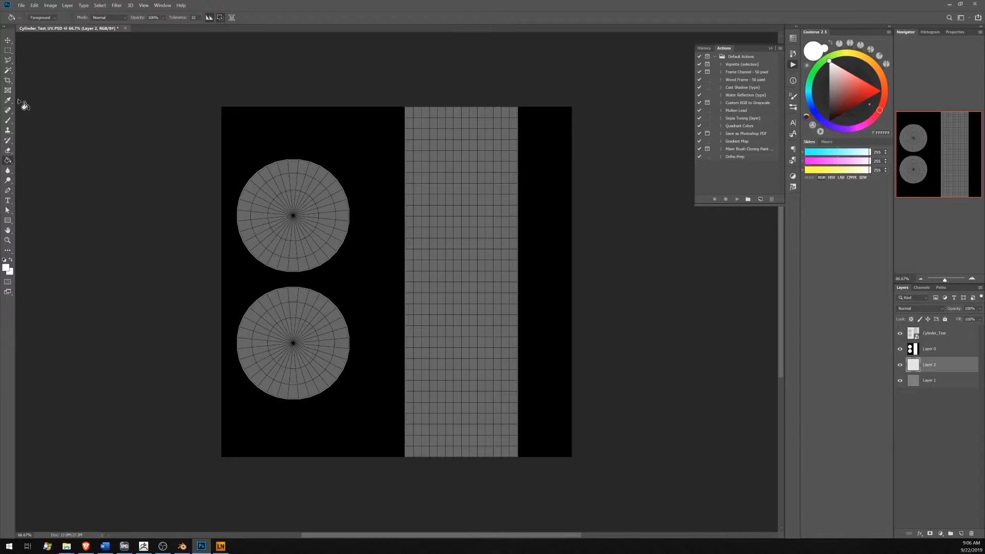
left_click(8, 121)
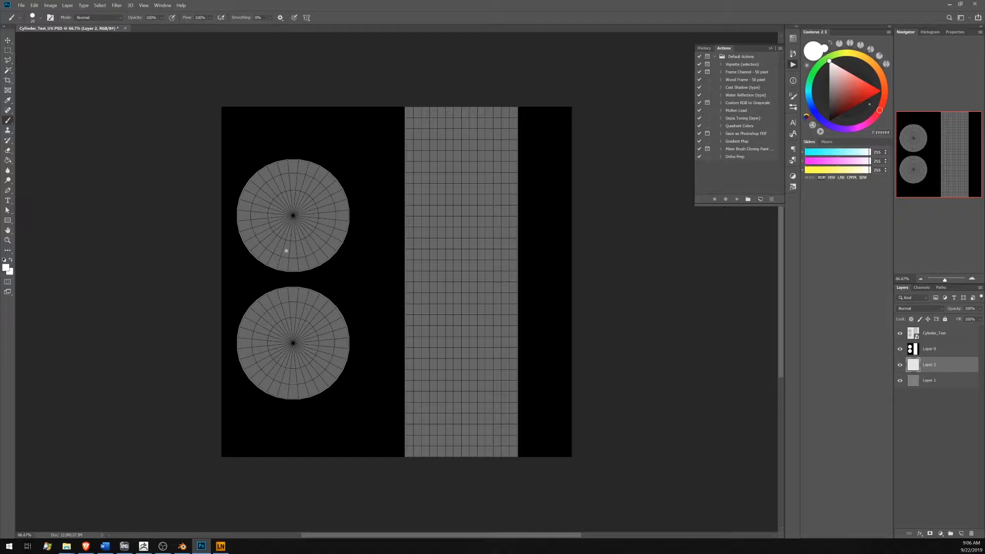
mouse_move(287, 251)
left_mouse_down()
mouse_move(283, 235)
mouse_move(319, 234)
mouse_move(295, 216)
left_mouse_up()
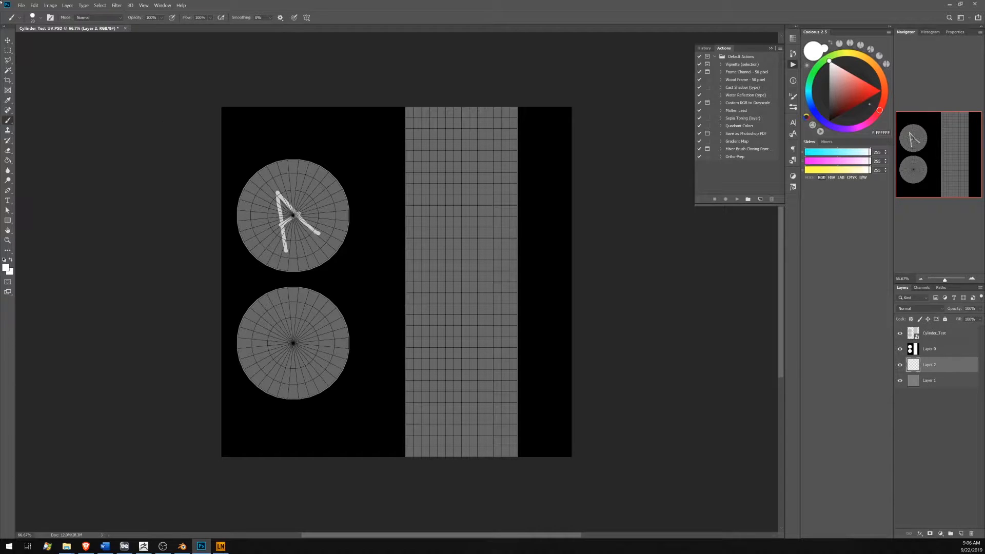
Step: Reset the foreground color to black and brush a letter B on the lower circle
left_click(4, 260)
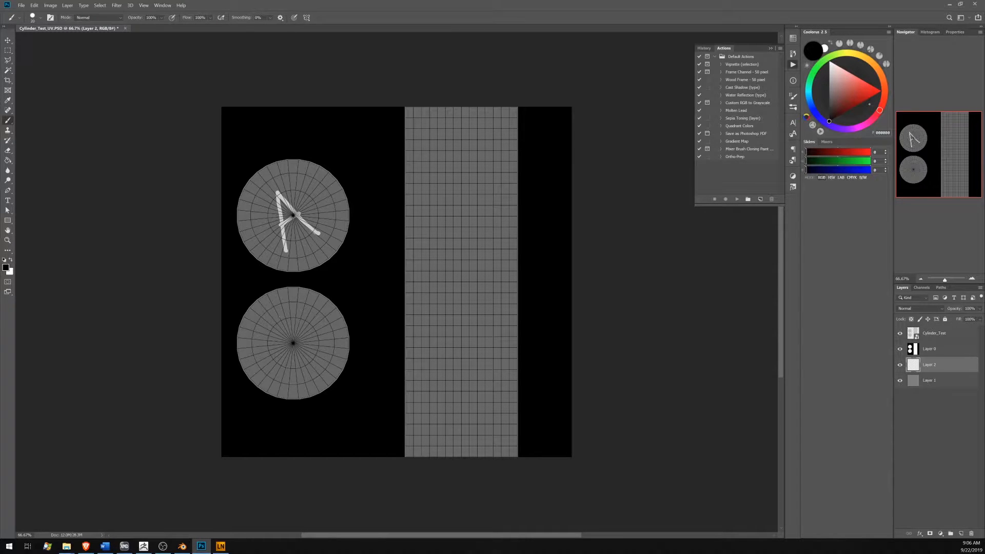
left_click_drag(266, 332, 296, 370)
mouse_move(266, 331)
left_mouse_down()
mouse_move(283, 319)
mouse_move(310, 341)
mouse_move(297, 369)
left_mouse_up()
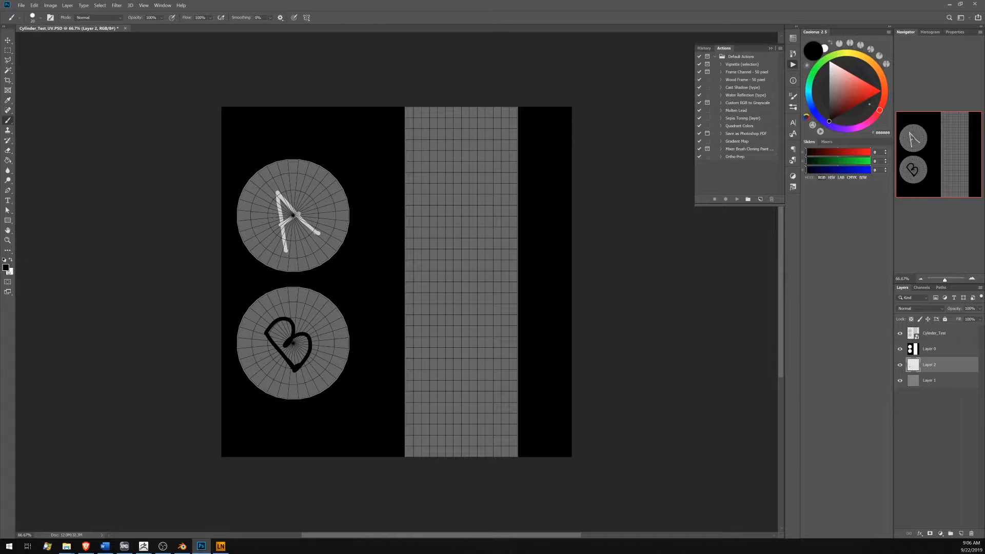
Step: Set the foreground color to 75% brightness and brush the sideways digits 1 to 6 up the tall rectangular UV strip
left_click(6, 268)
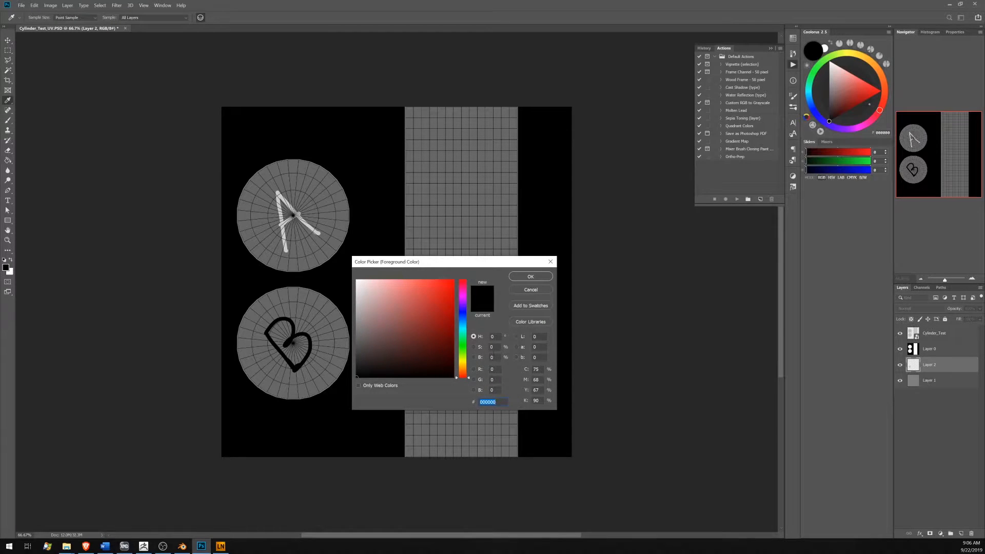
left_click(493, 357)
type("75")
key("Return")
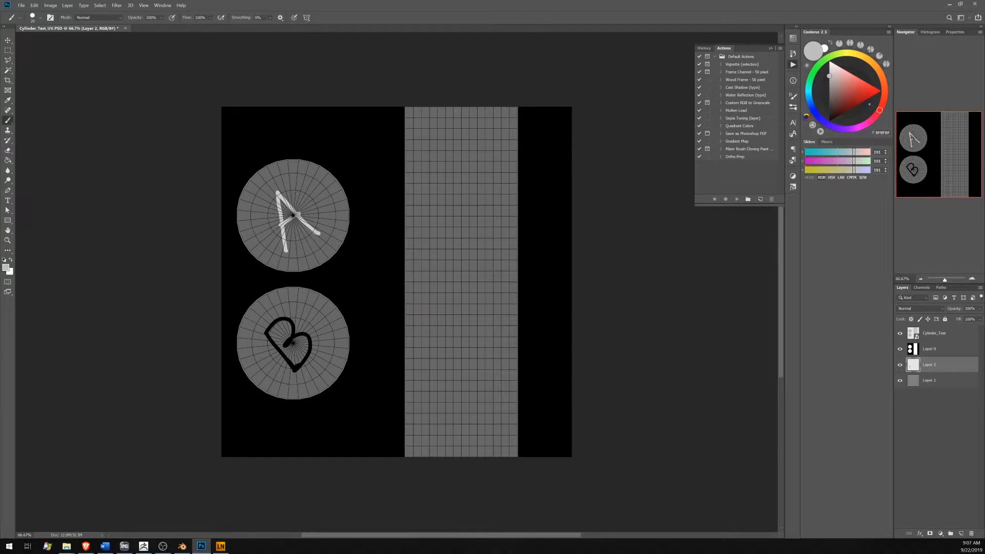
mouse_move(444, 433)
left_mouse_down()
mouse_move(492, 426)
mouse_move(491, 434)
left_mouse_up()
mouse_move(440, 387)
left_mouse_down()
mouse_move(486, 380)
mouse_move(485, 347)
left_mouse_up()
left_click_drag(438, 325, 482, 309)
mouse_move(434, 264)
left_mouse_down()
mouse_move(455, 241)
mouse_move(485, 253)
left_mouse_up()
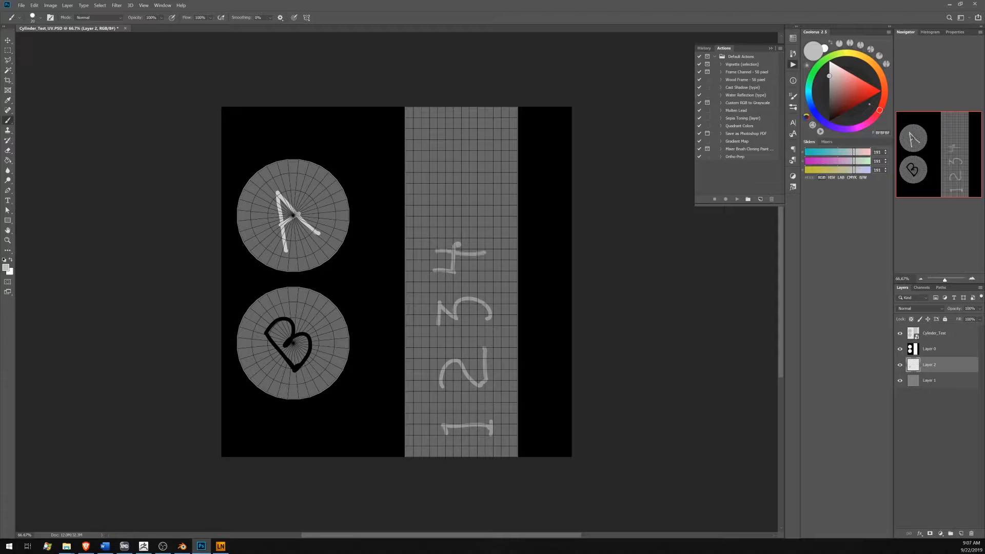
mouse_move(437, 179)
left_mouse_down()
mouse_move(438, 205)
mouse_move(463, 173)
mouse_move(482, 207)
left_mouse_up()
mouse_move(437, 127)
left_mouse_down()
mouse_move(477, 147)
mouse_move(464, 135)
left_mouse_up()
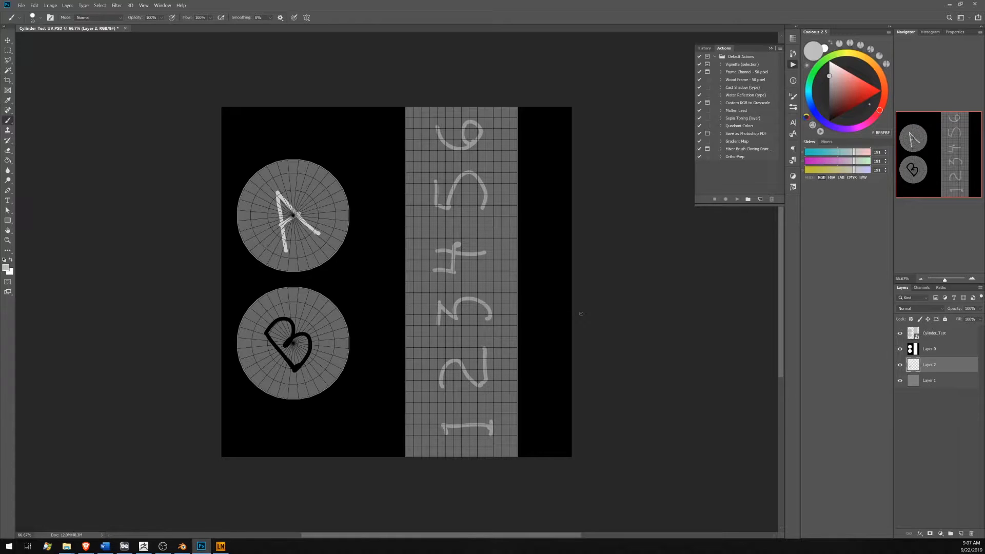
Step: Hide the Cylinder_Test UV wireframe layer, save the PSD, and switch to ZBrush
left_click(900, 333)
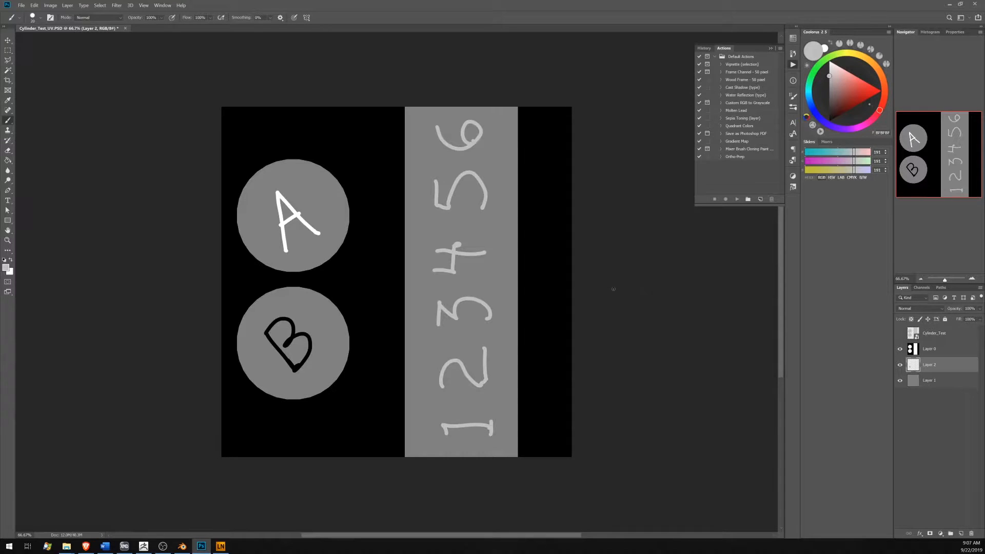
key("ctrl+s")
left_click(143, 546)
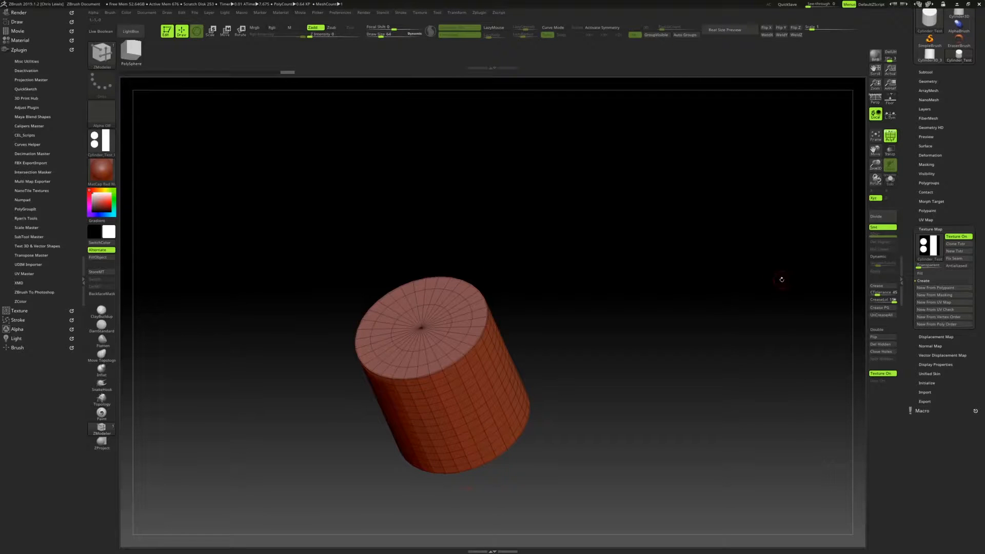
Step: Import the Cylinder_Test_UV image as the cylinder's displacement map and set its intensity to about 0.12
left_click(932, 337)
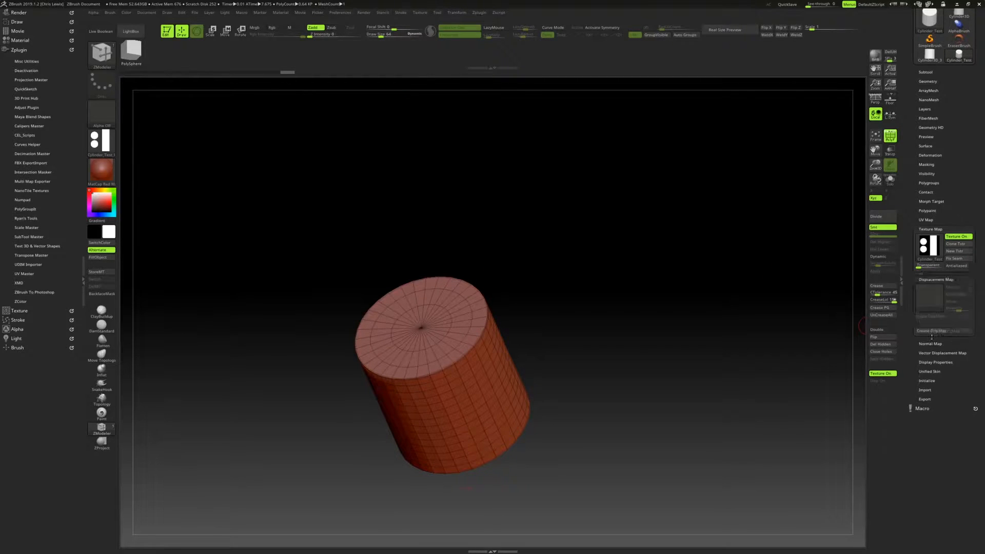
left_click(929, 257)
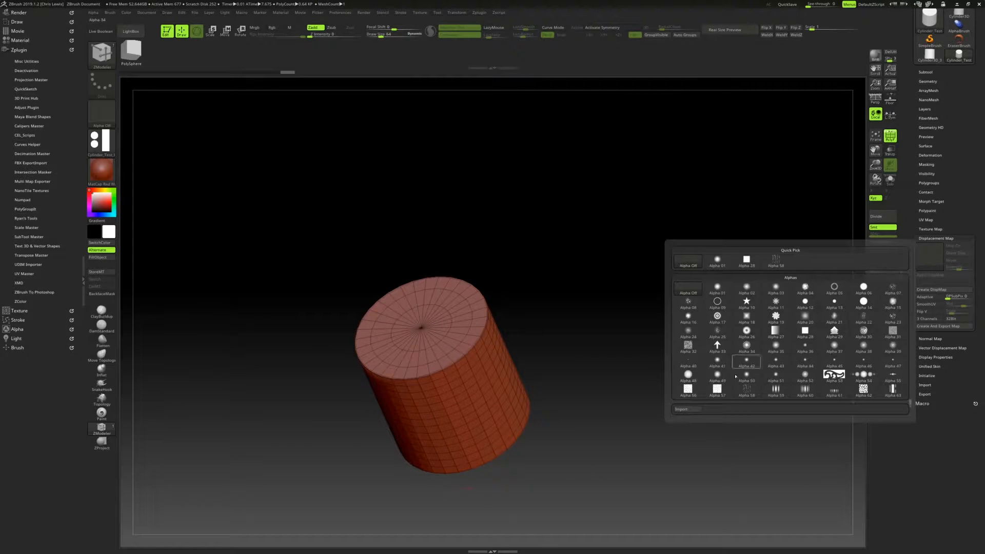
left_click(696, 409)
double_click(338, 269)
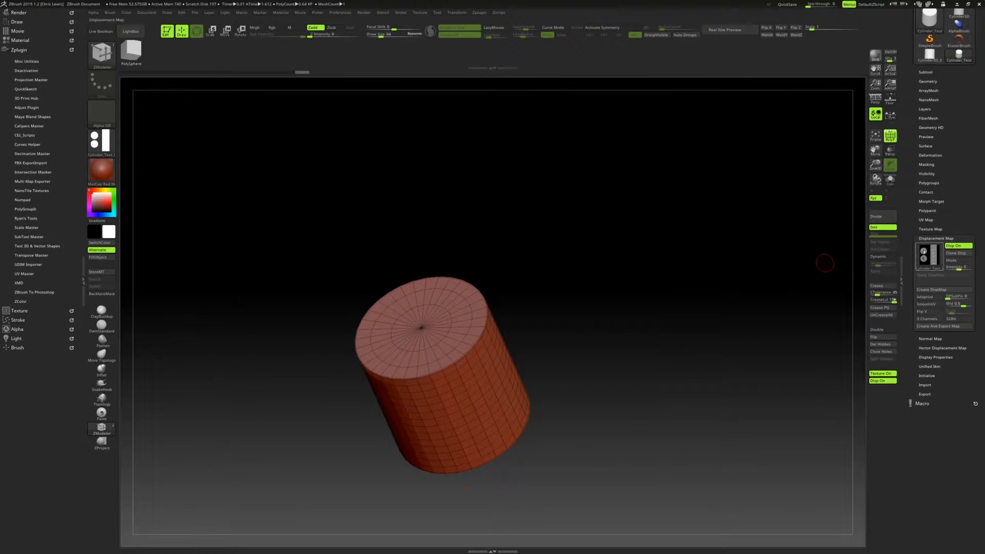
mouse_move(928, 251)
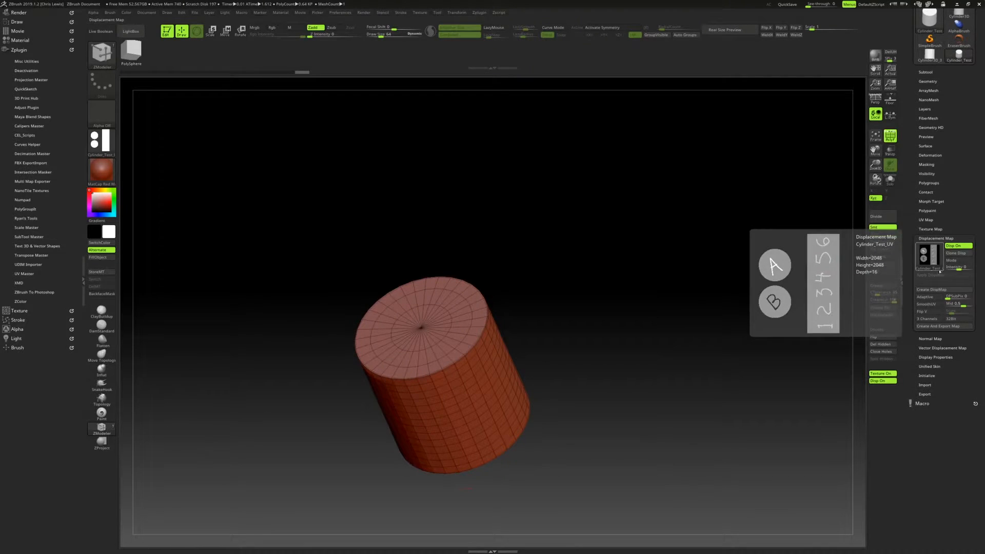
left_click(959, 268)
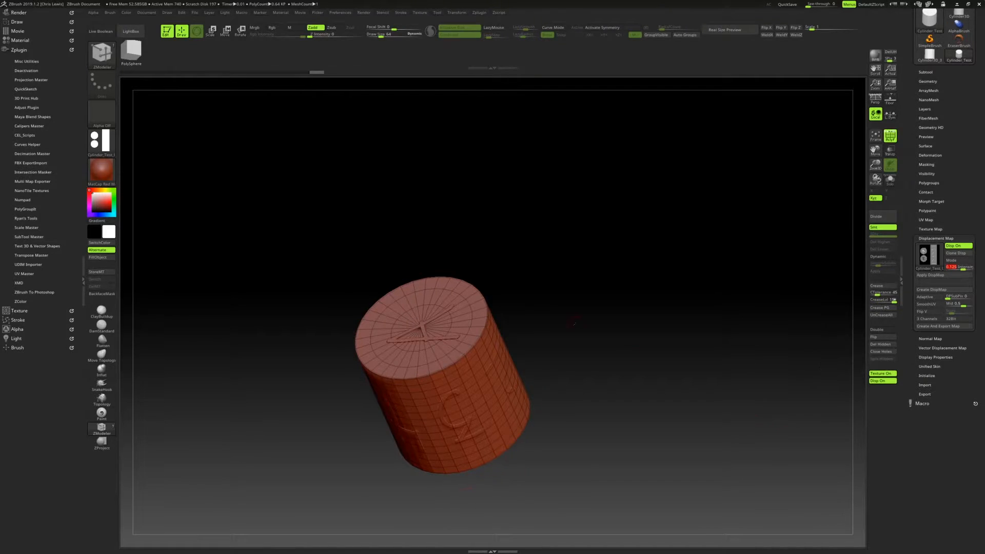
Step: Hide the wireframe and examine the displacement preview of the letters and digits all around the cylinder
left_click_drag(574, 324, 354, 356)
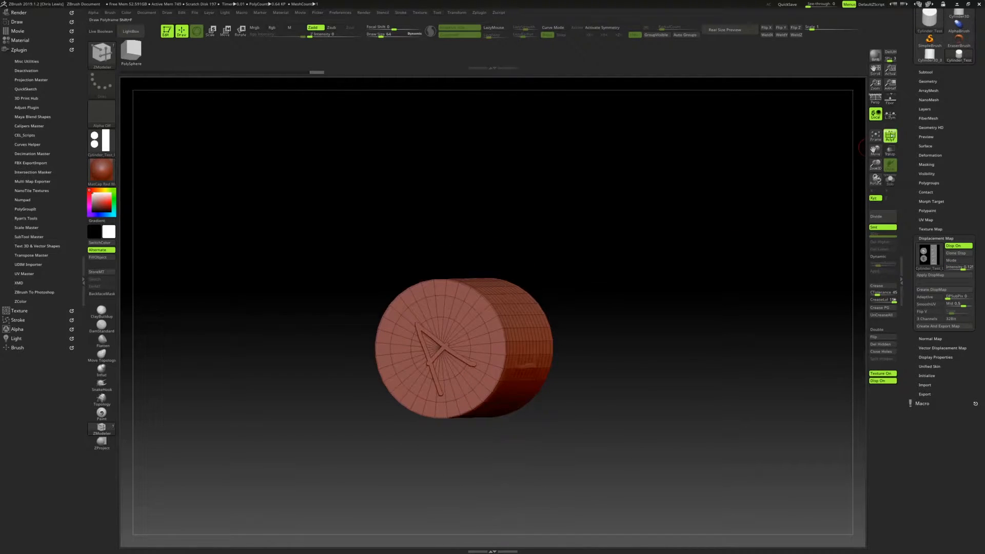
left_click(892, 137)
left_click_drag(613, 287, 405, 372)
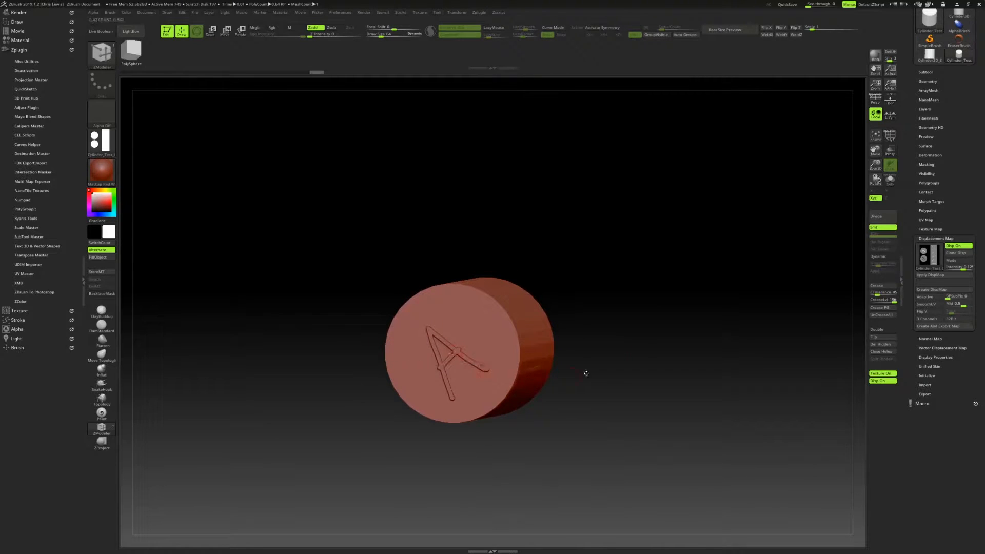
left_click_drag(586, 373, 474, 396)
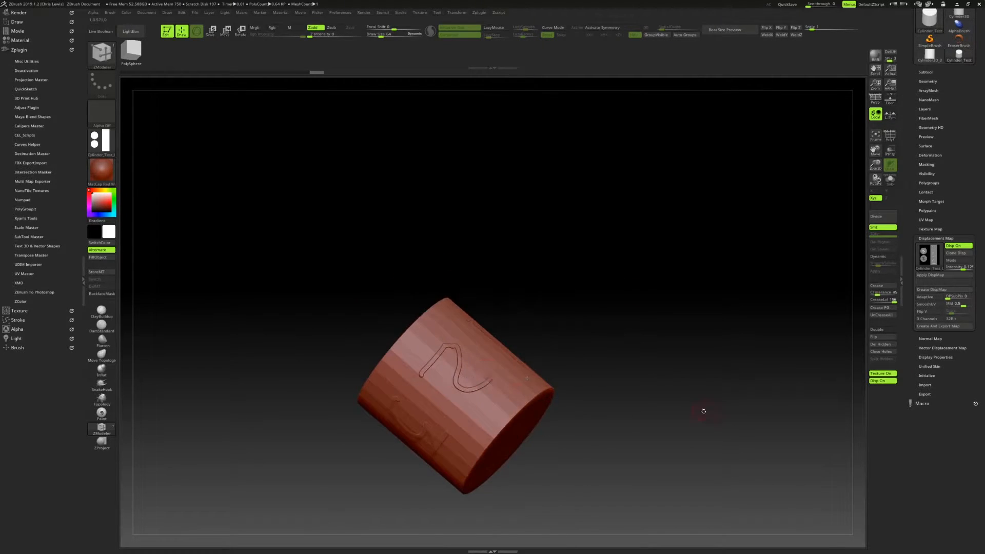
left_click_drag(703, 411, 670, 369)
left_click_drag(561, 475, 737, 215)
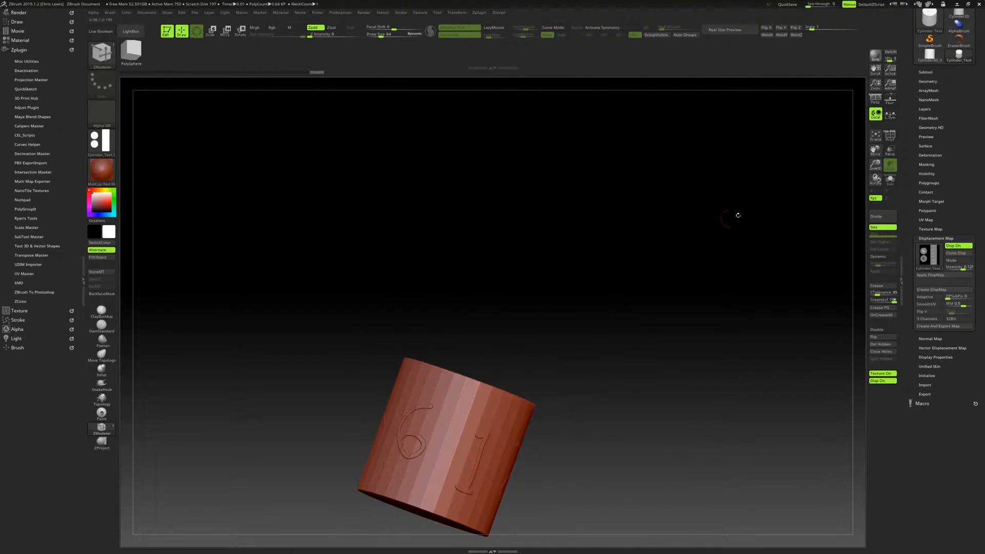
left_click(877, 140)
left_click_drag(874, 150, 760, 260, "alt")
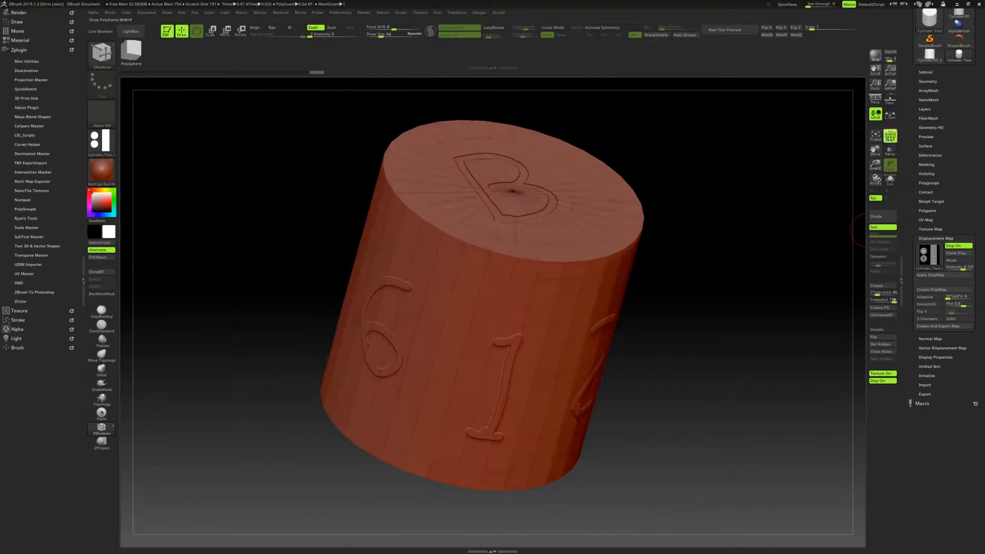
Step: Display the wireframe and subdivide the cylinder to level 5
left_click(890, 135)
key("ctrl+d")
left_click_drag(791, 200, 588, 310)
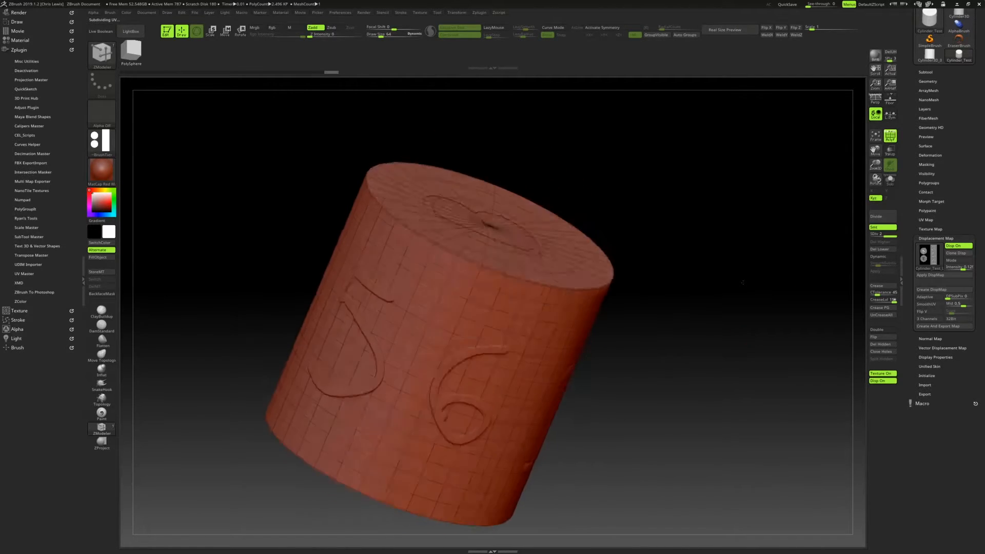
left_click_drag(755, 354, 764, 315)
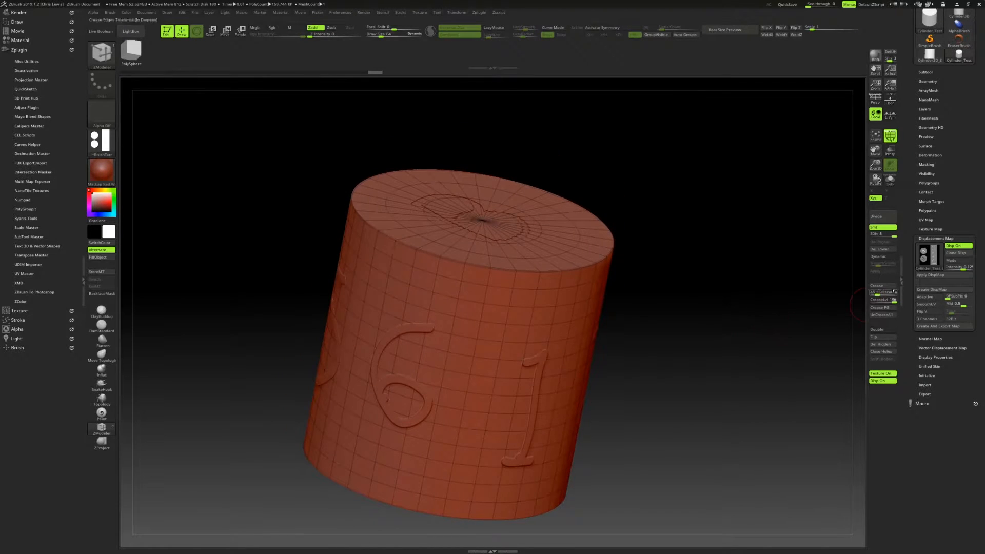
Step: Try applying the displacement map to the level 5 cylinder, check it without the wireframe, and undo it
left_click(930, 275)
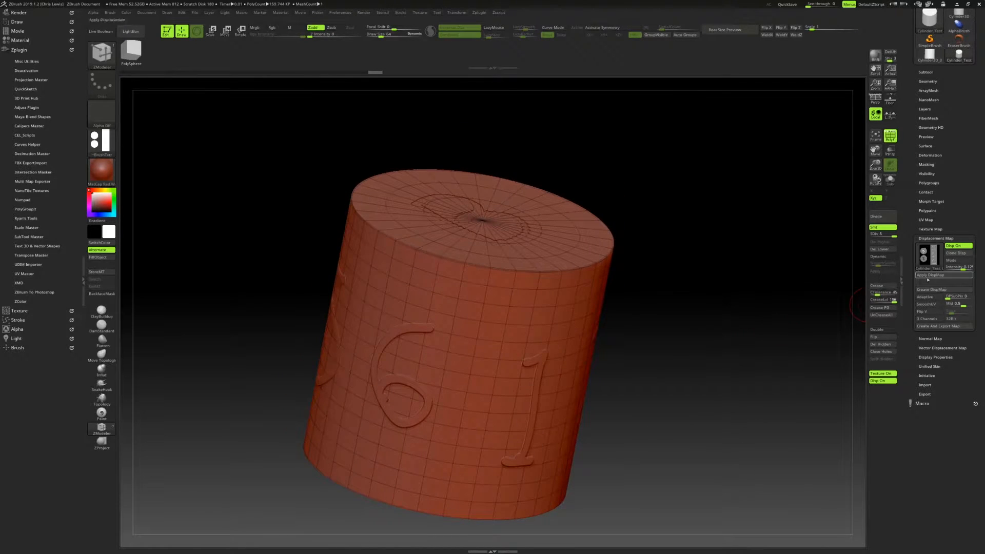
left_click(891, 140)
left_click_drag(774, 257, 802, 330)
key("ctrl+z")
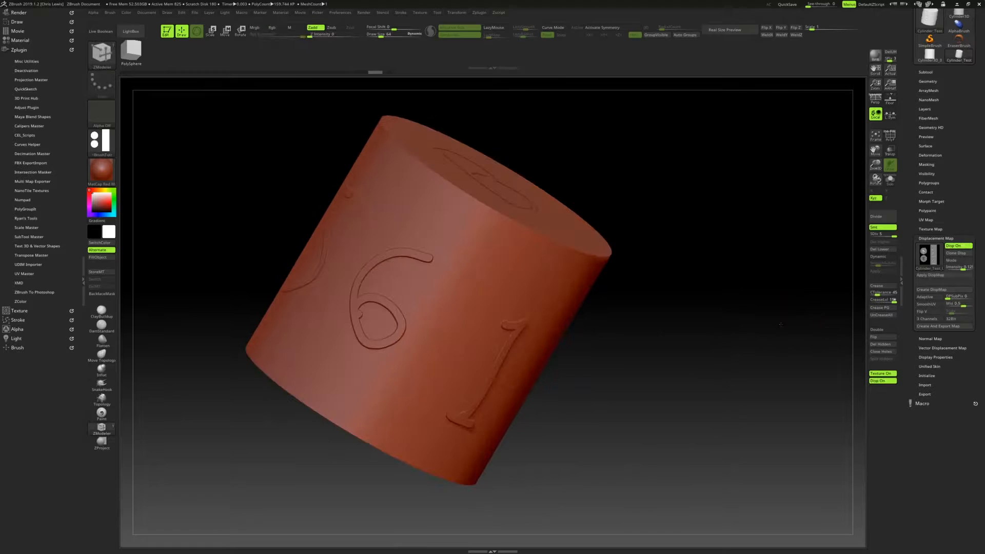
Step: Raise the displacement intensity and check the preview on the cylinder
left_click(961, 267)
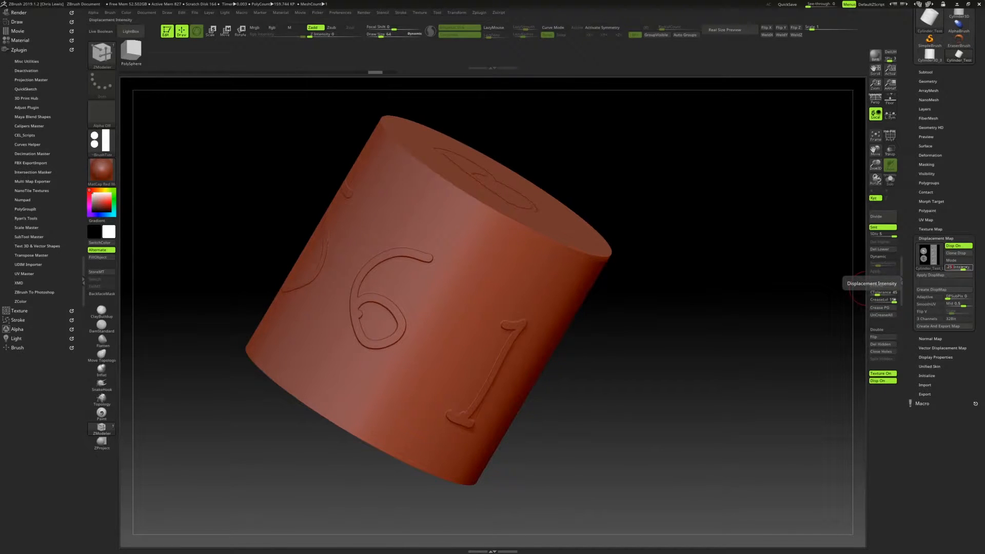
key("Return")
left_click_drag(513, 433, 518, 465)
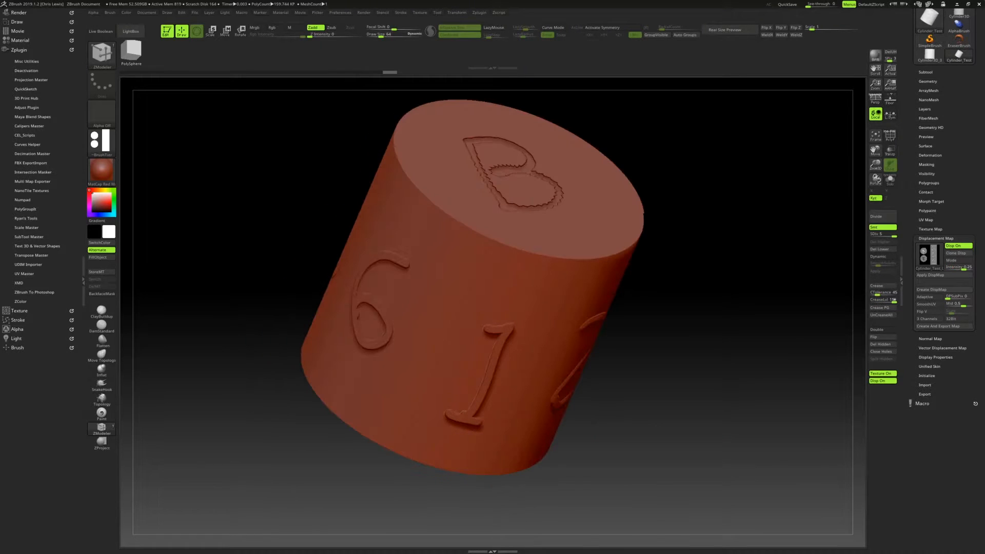
Step: Try applying the stronger displacement map at level 5 and inspect the raised characters, including at subdivision level 4
left_click(927, 277)
left_click_drag(739, 377, 516, 337)
mouse_move(677, 384)
left_mouse_down()
mouse_move(580, 336)
mouse_move(733, 340)
mouse_move(725, 345)
mouse_move(730, 333)
left_mouse_up()
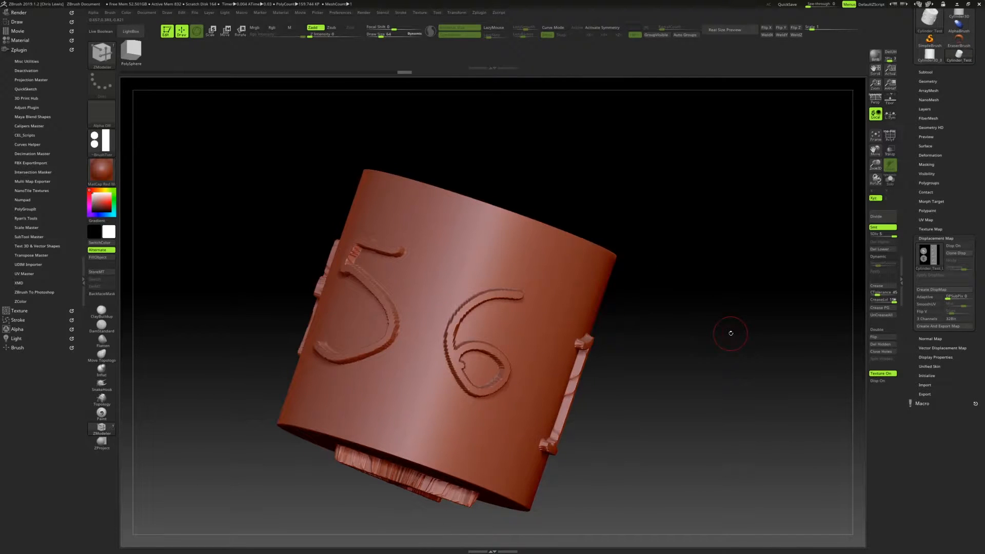
key("shift+d")
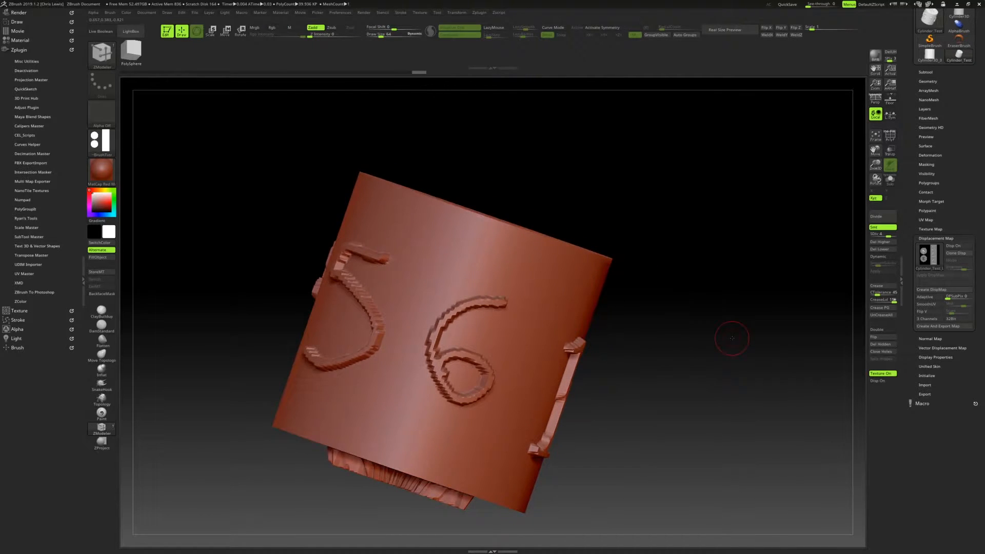
Step: Undo the applied displacement and subdivide the cylinder to level 6
key("d")
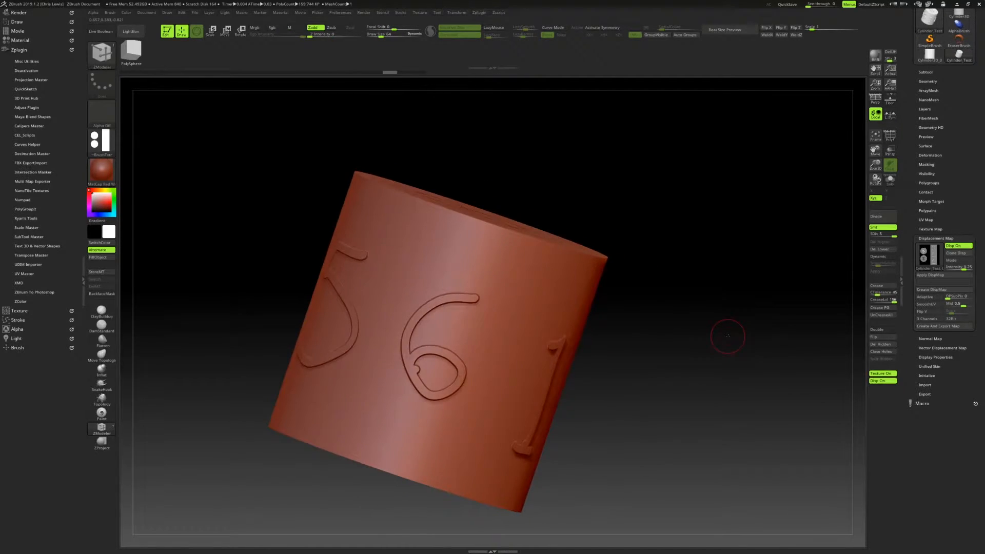
key("d")
left_click_drag(771, 306, 911, 306)
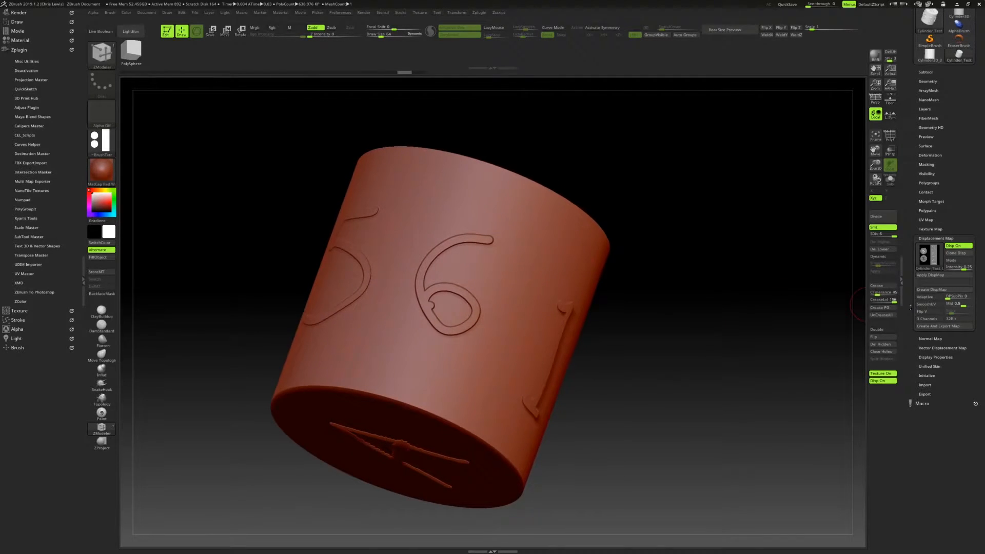
Step: Try applying the displacement map at level 6 and inspect the letter A and digits with and without the wireframe
left_click(928, 276)
left_click_drag(754, 315, 626, 277)
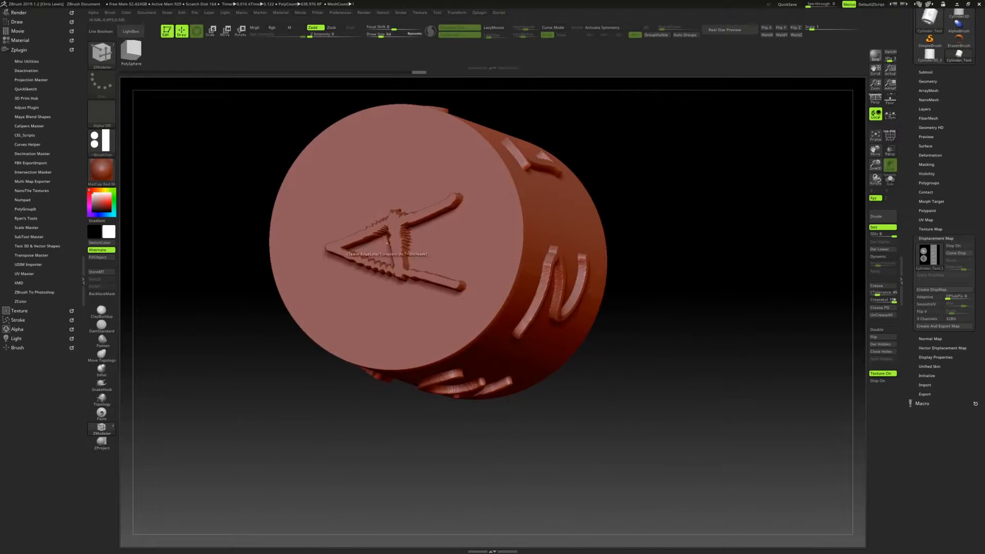
left_click_drag(684, 176, 697, 216)
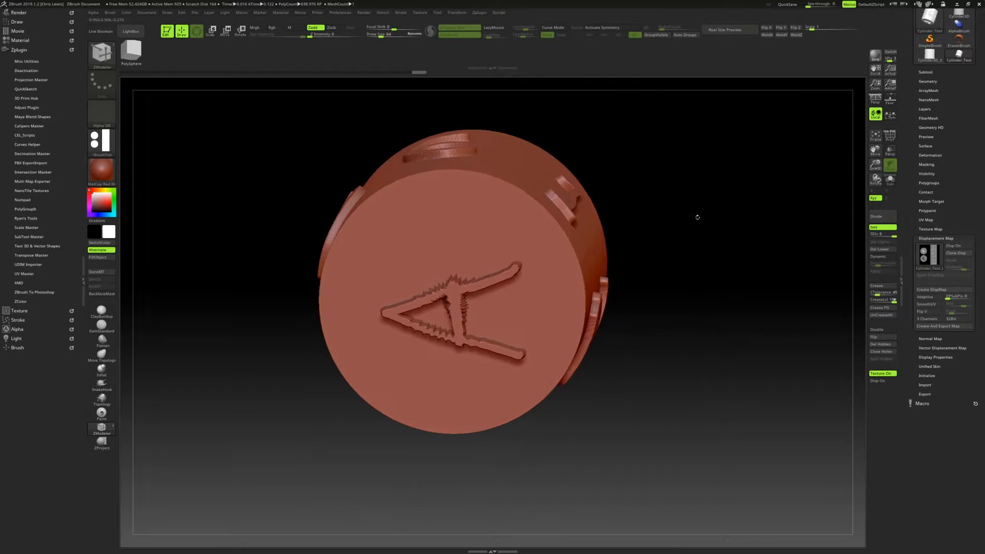
left_click(890, 137)
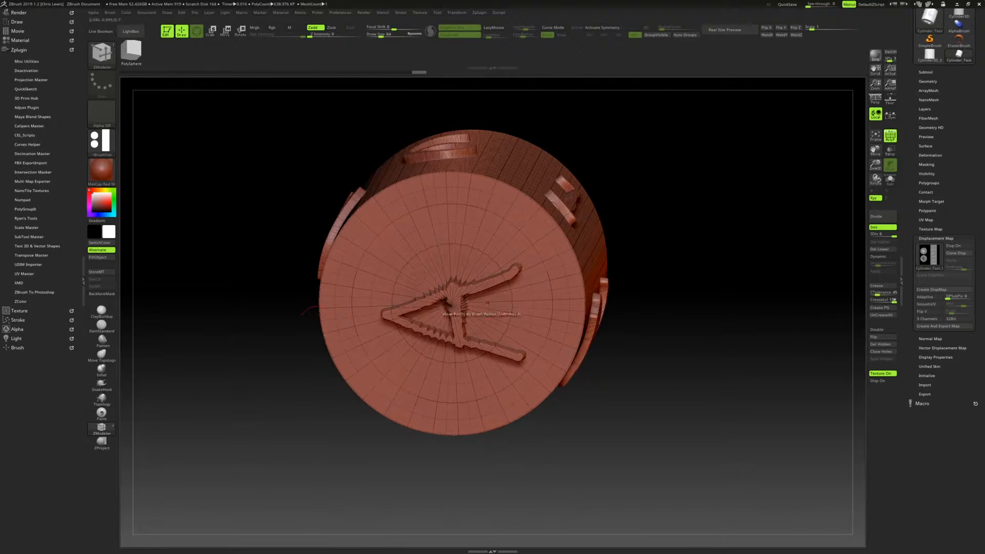
left_click_drag(759, 242, 798, 221)
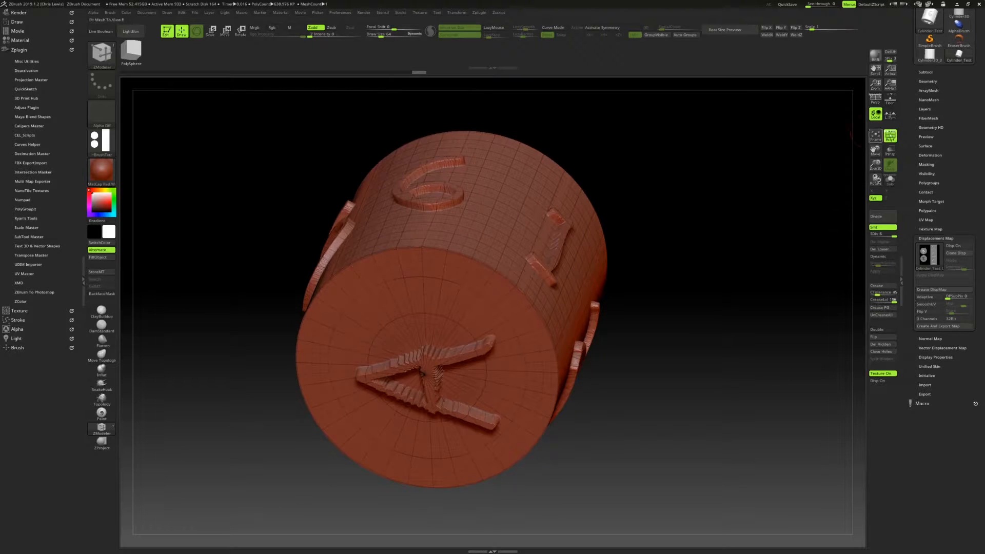
left_click(891, 136)
left_click_drag(847, 169, 816, 195)
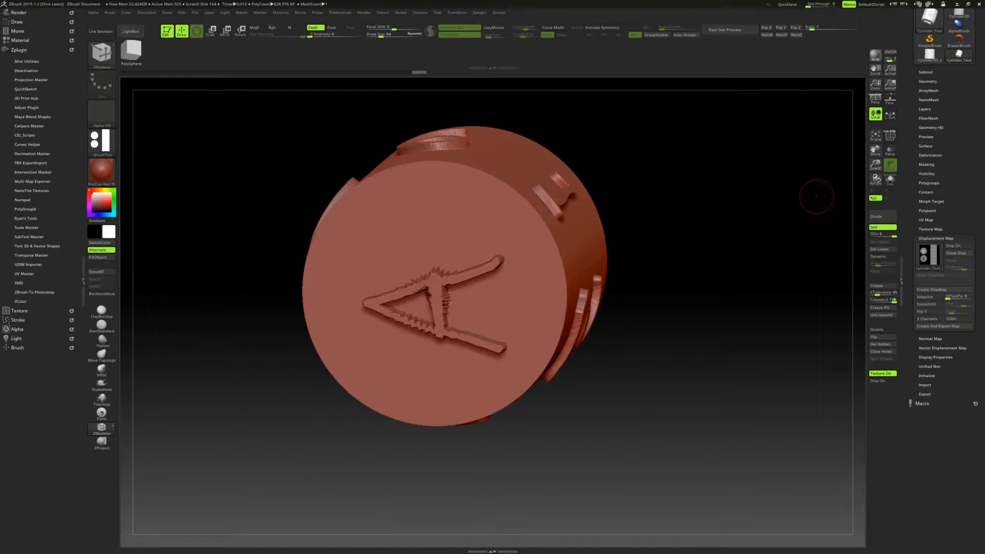
Step: Undo the applied displacement, reapply the map with the cylinder subdivided to level 7, and show the wireframe
key("shift+d")
key("d")
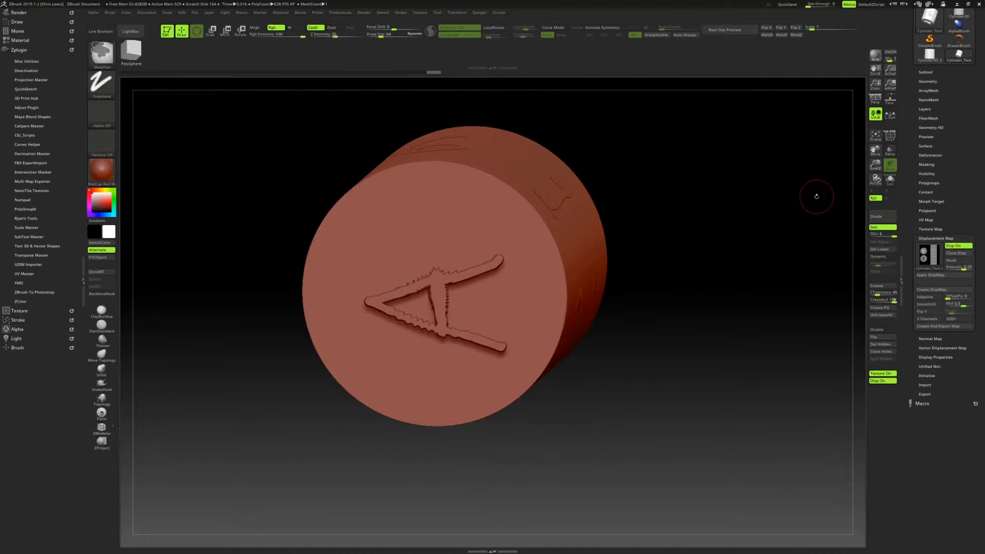
left_click_drag(816, 202, 852, 210)
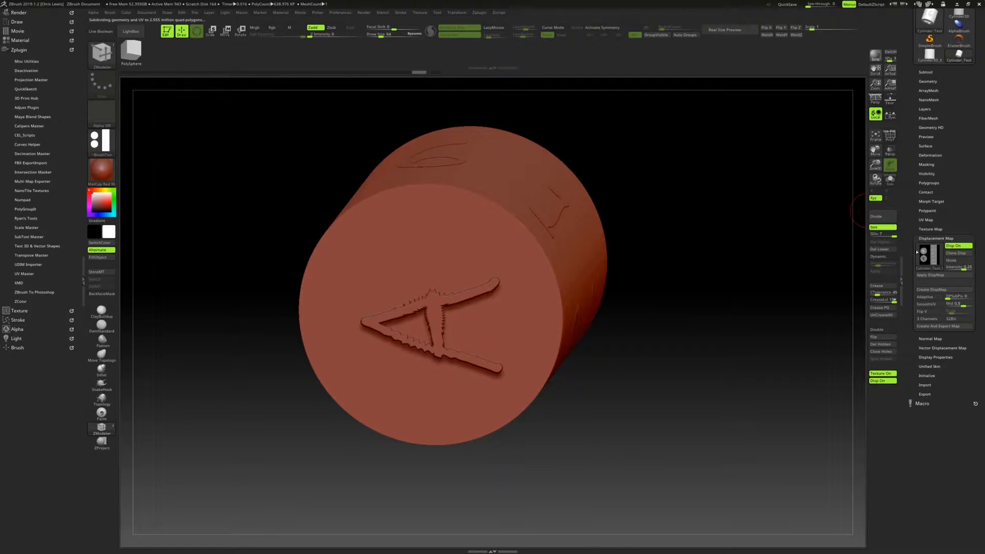
left_click_drag(838, 292, 809, 377)
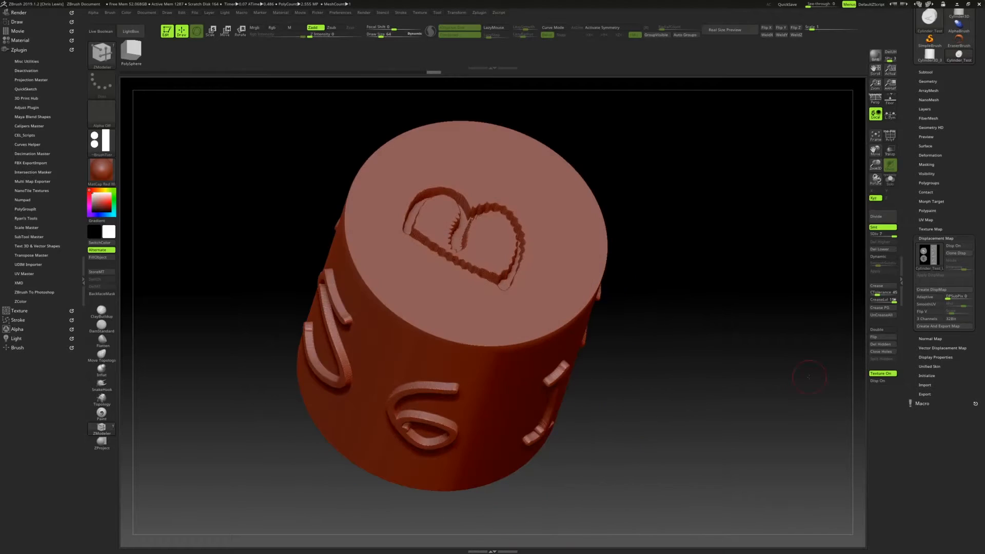
left_click(890, 136)
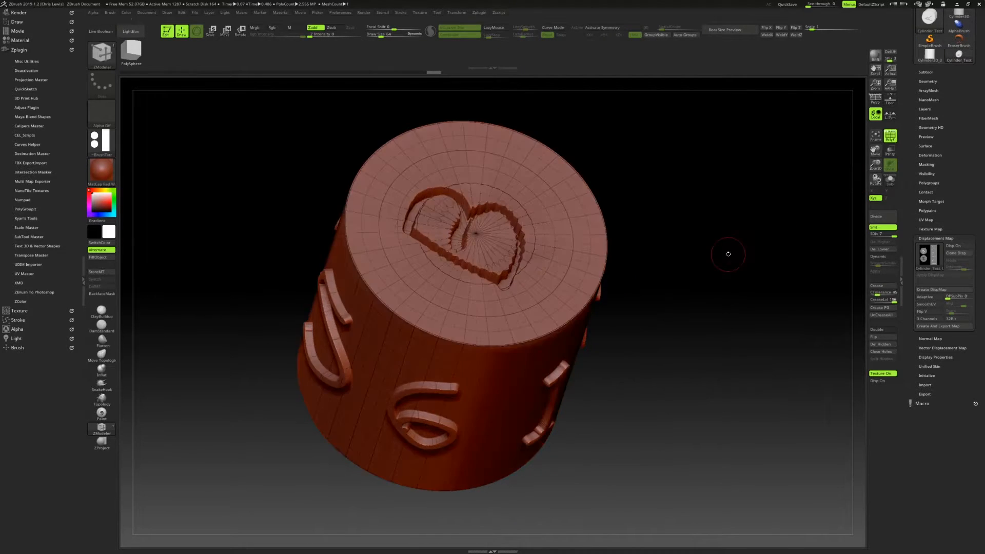
Step: Examine the displaced character on the cylinder's end cap and the radial wireframe around it from several angles
left_click_drag(728, 253, 537, 239)
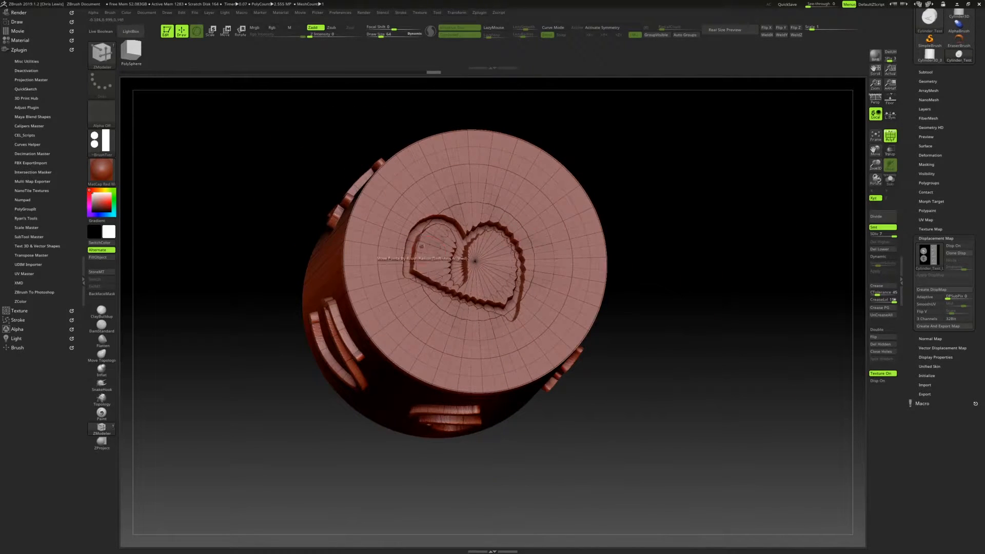
left_click_drag(498, 266, 543, 226)
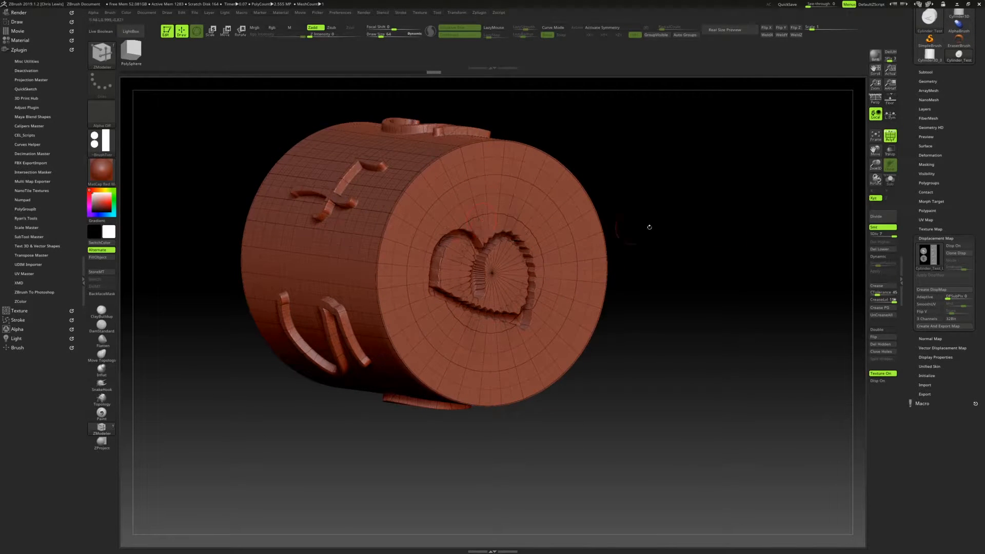
left_click_drag(650, 227, 734, 231)
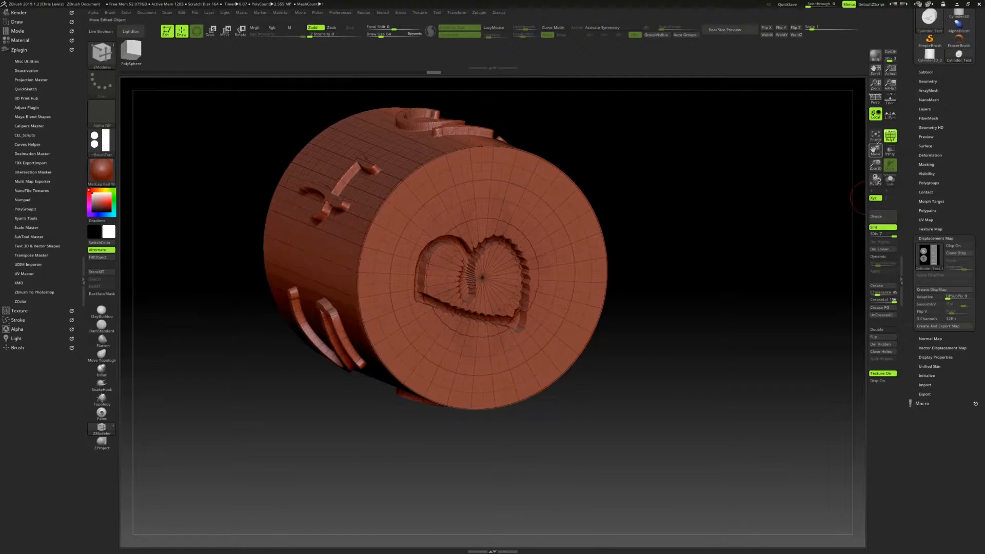
left_click_drag(826, 205, 588, 313)
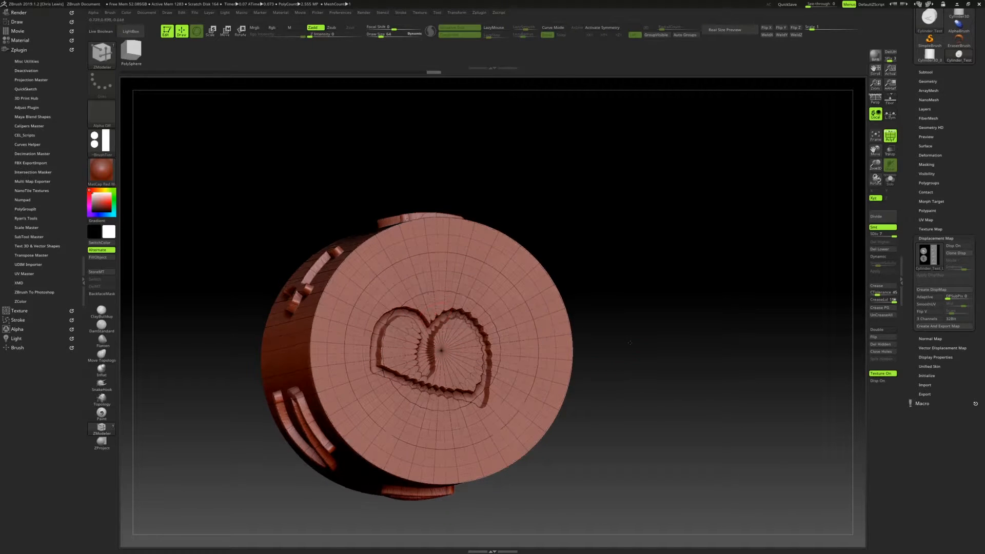
mouse_move(605, 359)
left_mouse_down()
mouse_move(637, 349)
mouse_move(638, 359)
mouse_move(650, 347)
mouse_move(675, 88)
left_mouse_up()
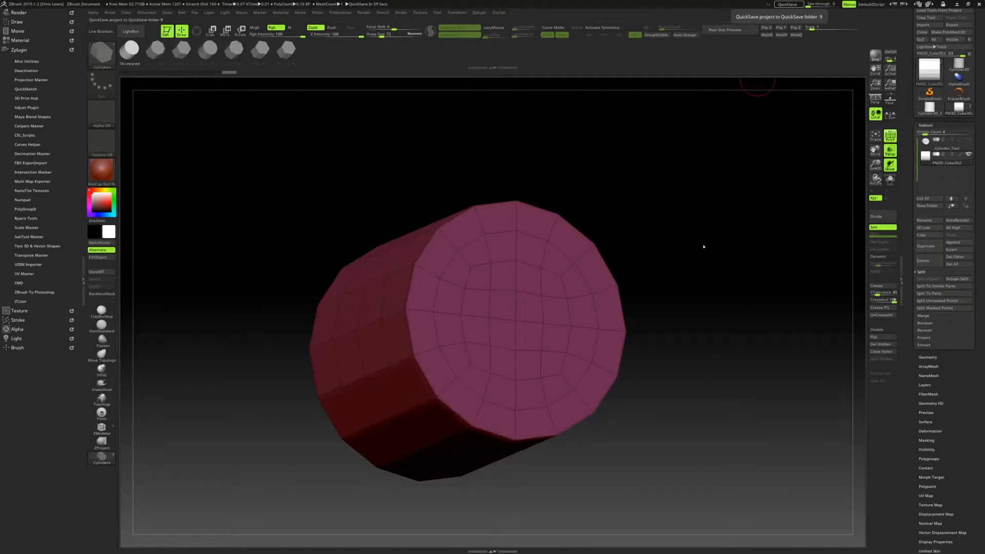
Step: Inspect the grid-like quad topology on the end cap of the second cylinder, PM3D_Cube3D2
left_click_drag(704, 246, 662, 272)
left_click_drag(708, 307, 649, 290)
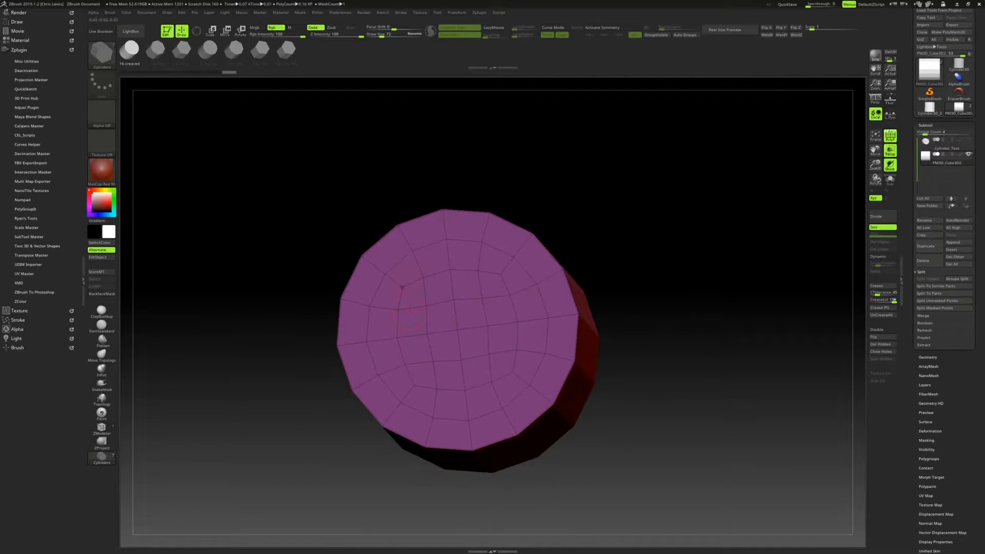
left_click_drag(650, 238, 672, 240)
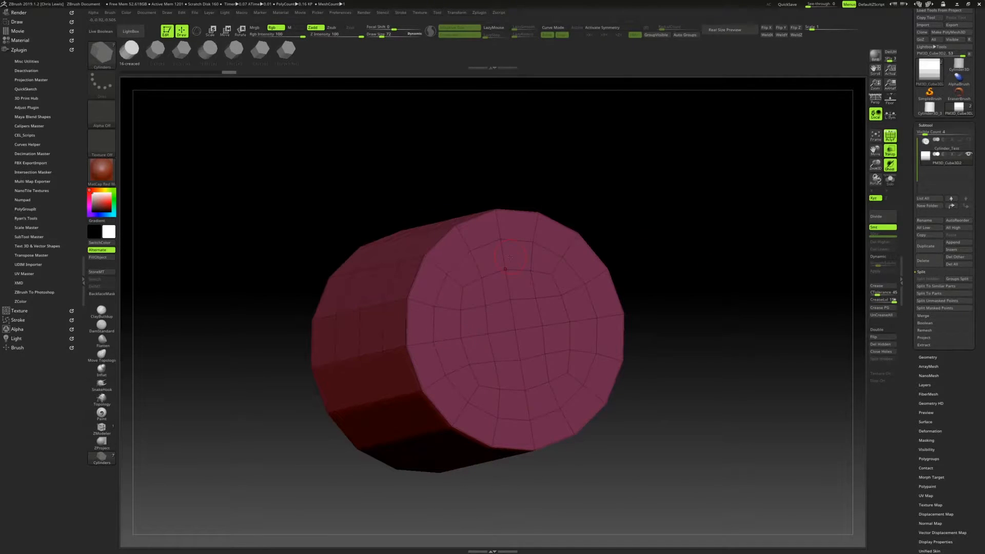
left_click_drag(751, 219, 746, 218)
Step: Compare the second cylinder with dynamic subdivision on and off, checking its rim and cap, and leave the preview off
key("d")
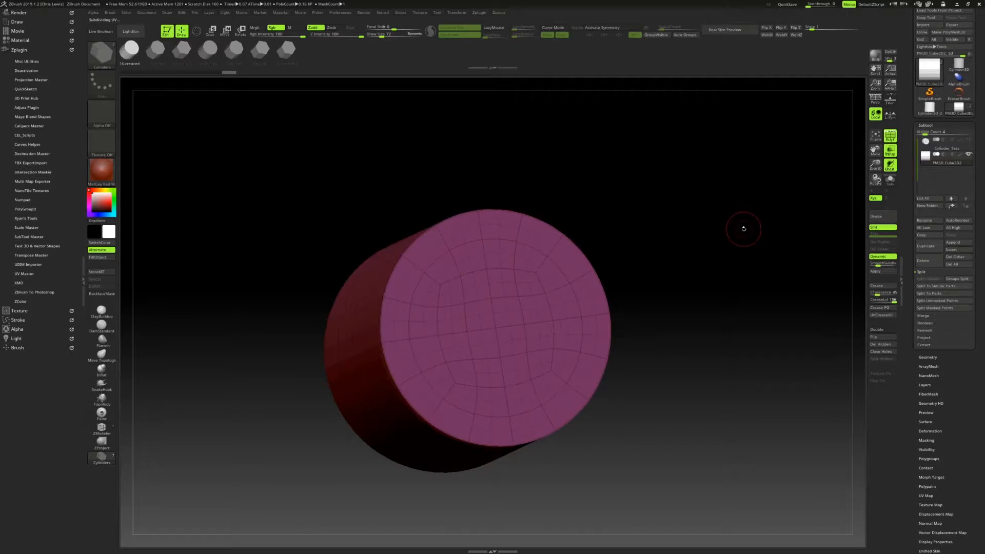
key("shift+d")
key("d")
key("shift+d")
key("d")
key("shift+d")
key("d")
key("shift+d")
key("d")
key("shift+d")
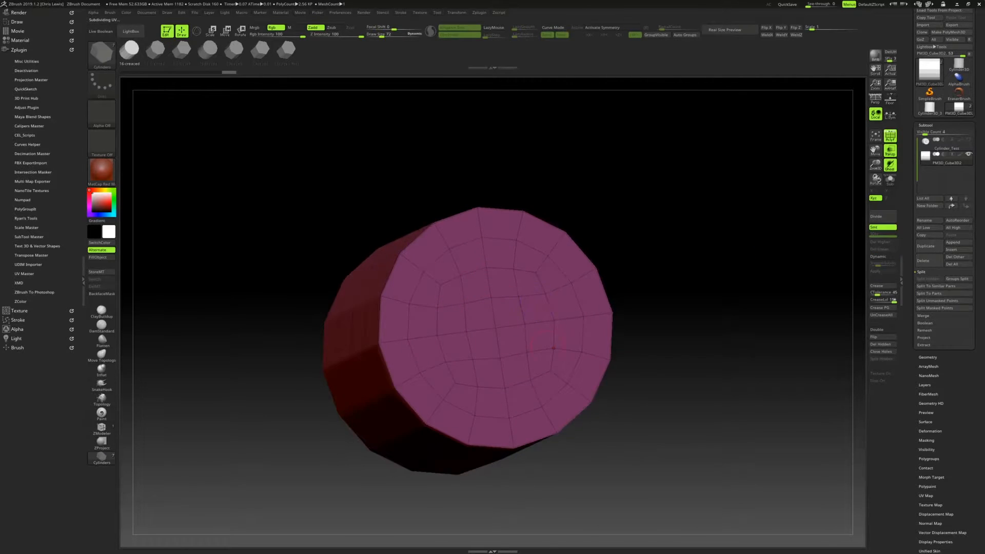
key("d")
key("shift+d")
key("d")
key("shift+d")
key("d")
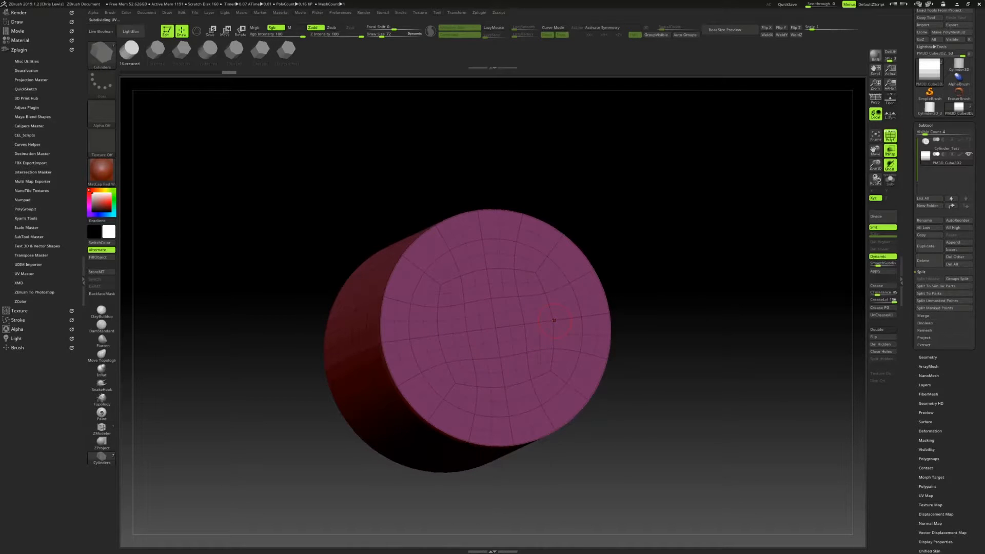
key("shift+d")
key("d")
left_click_drag(739, 293, 809, 238)
key("shift+d")
left_click_drag(864, 176, 810, 184)
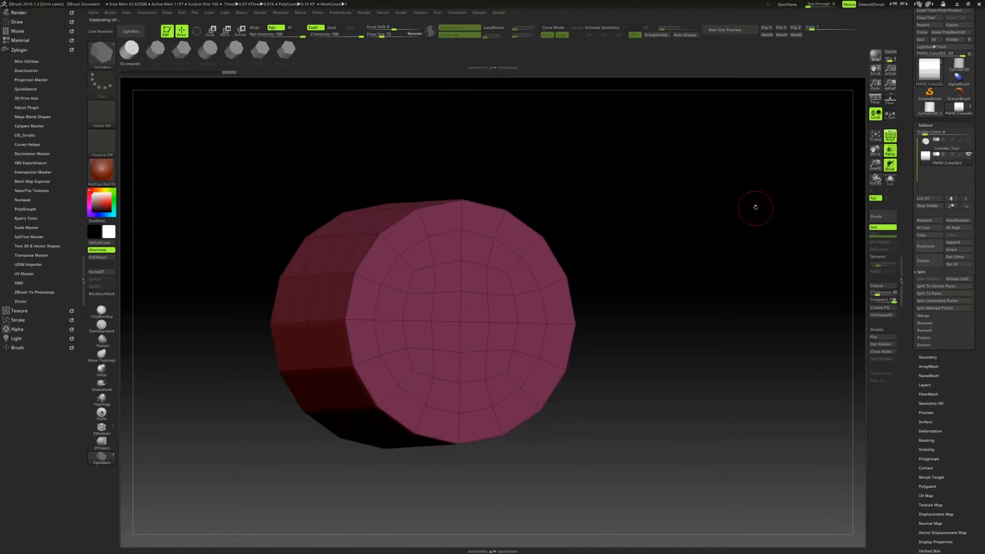
left_click_drag(756, 206, 758, 204)
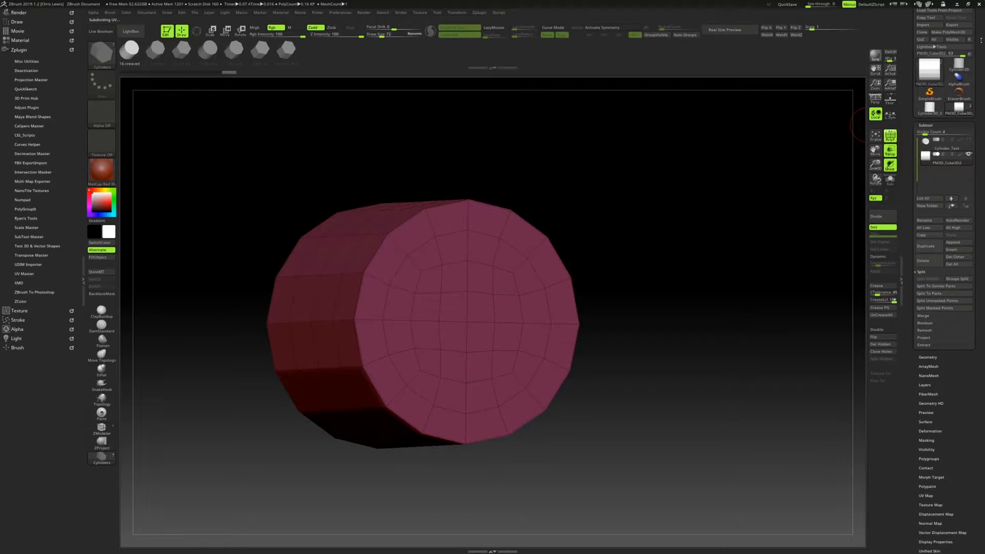
Step: Export the second cylinder as Cylinder_Test_02.OBJ into the TESTING folder
left_click_drag(978, 98, 978, 119)
left_click_drag(662, 299, 645, 288)
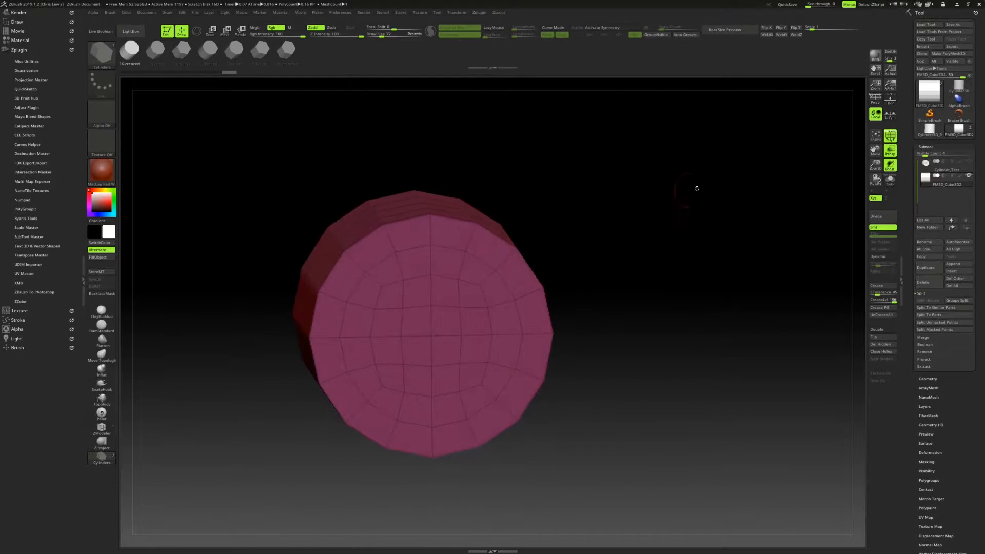
left_click(958, 47)
left_click(302, 297)
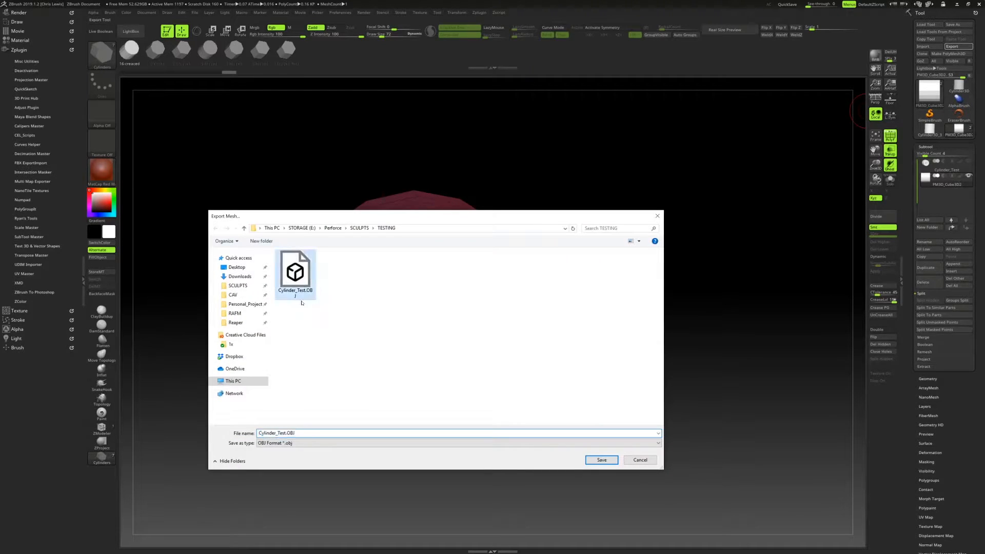
left_click(287, 433)
left_click(286, 432)
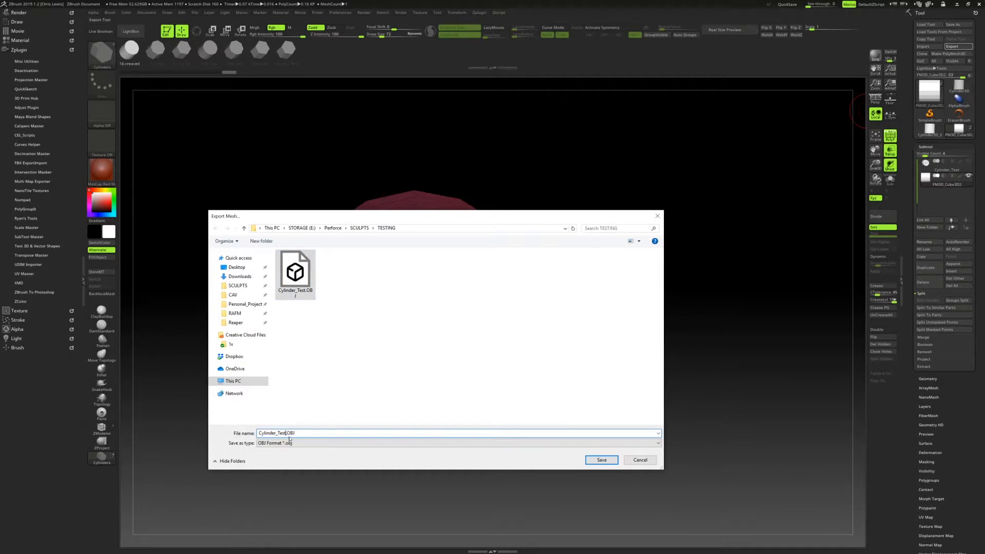
type("_02")
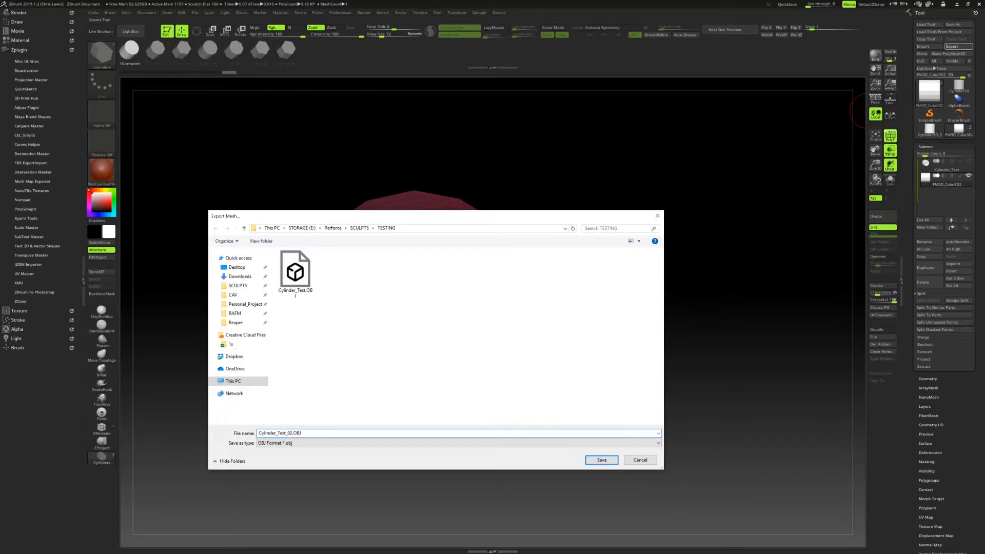
key("Return")
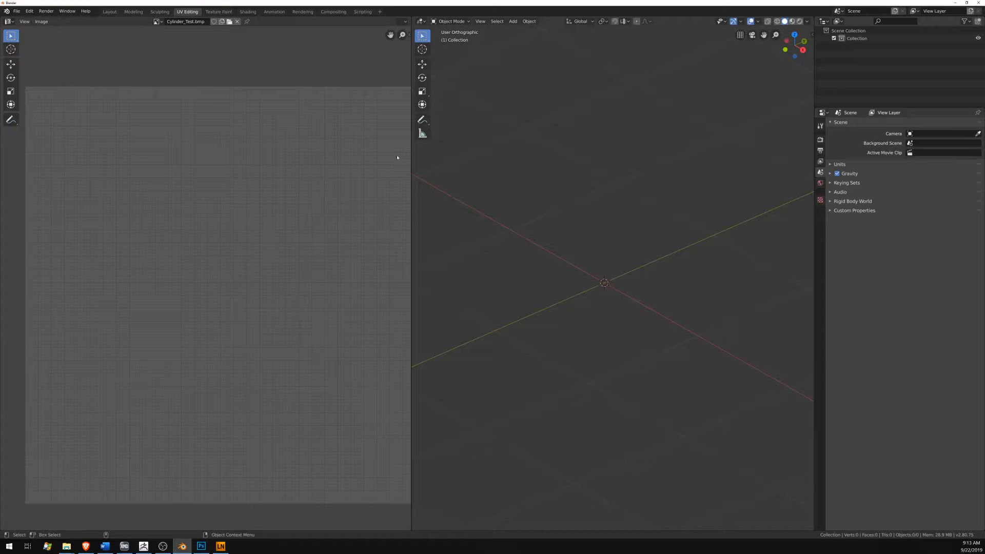
Step: Switch to Blender, import Cylinder_Test_02.OBJ as a Wavefront file and frame the imported cylinder in the 3D view
left_click(16, 10)
mouse_move(51, 114)
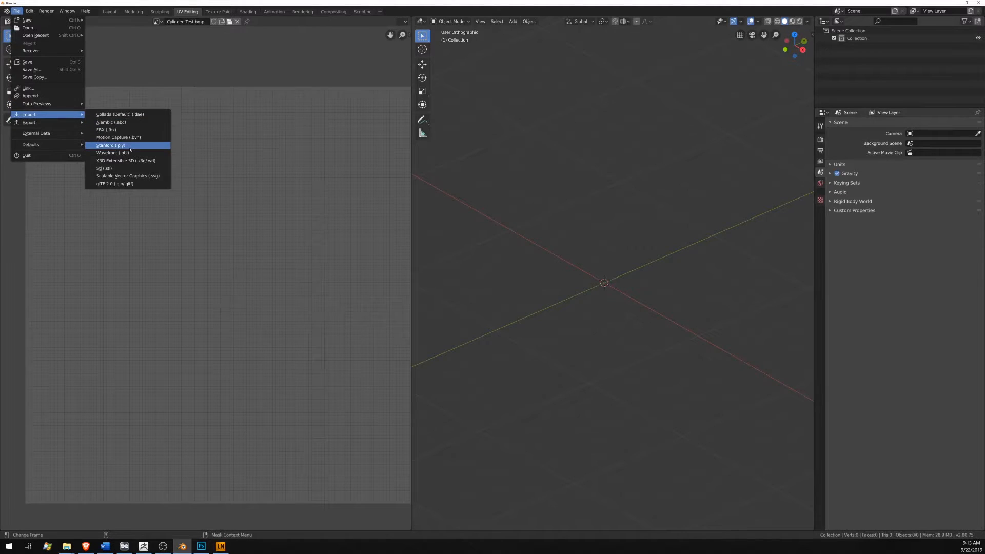
left_click(113, 153)
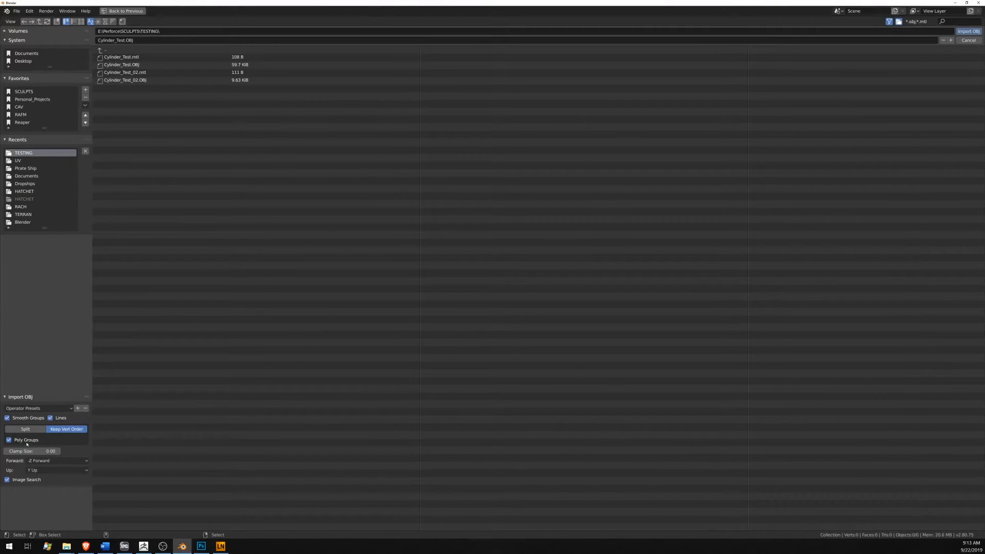
left_click(149, 81)
left_click(968, 31)
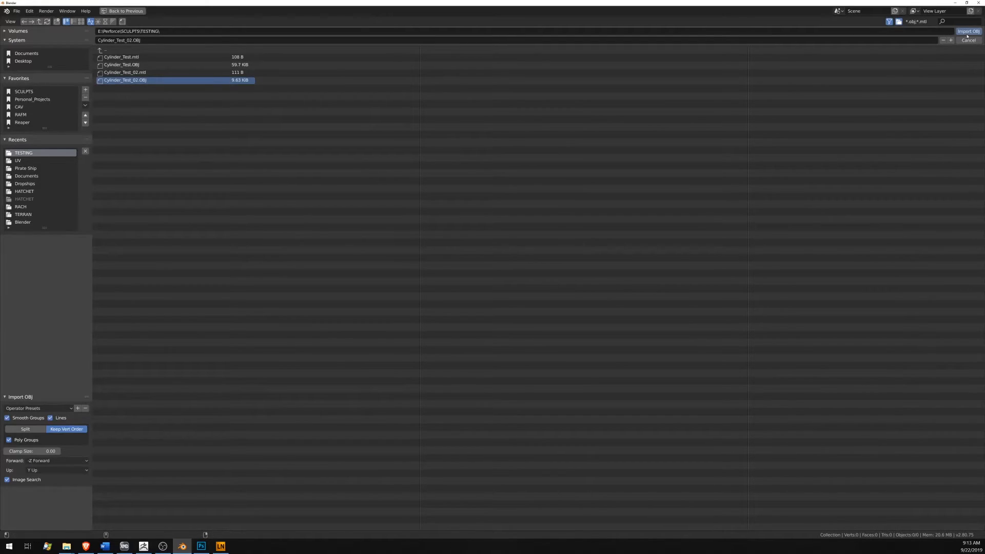
left_click(608, 293)
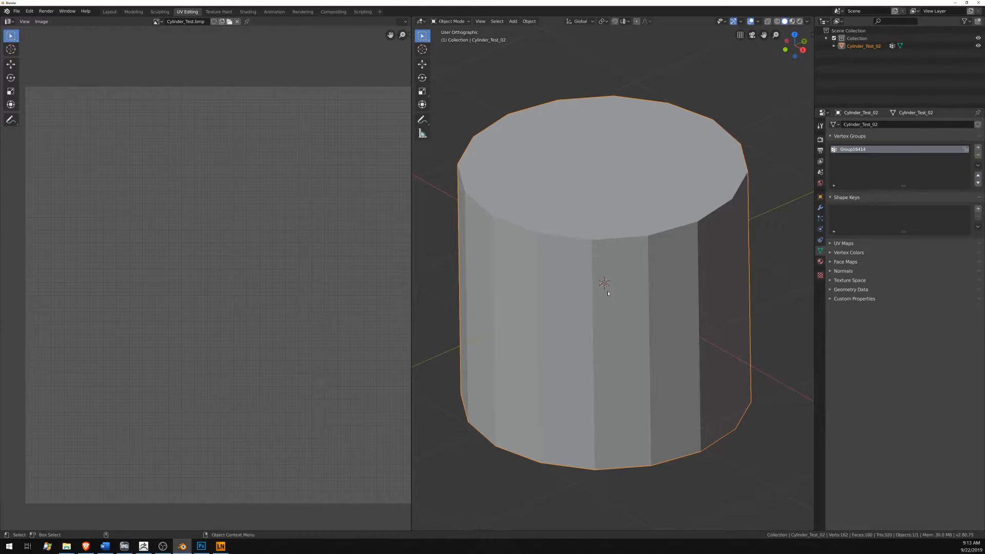
key("KP_Decimal")
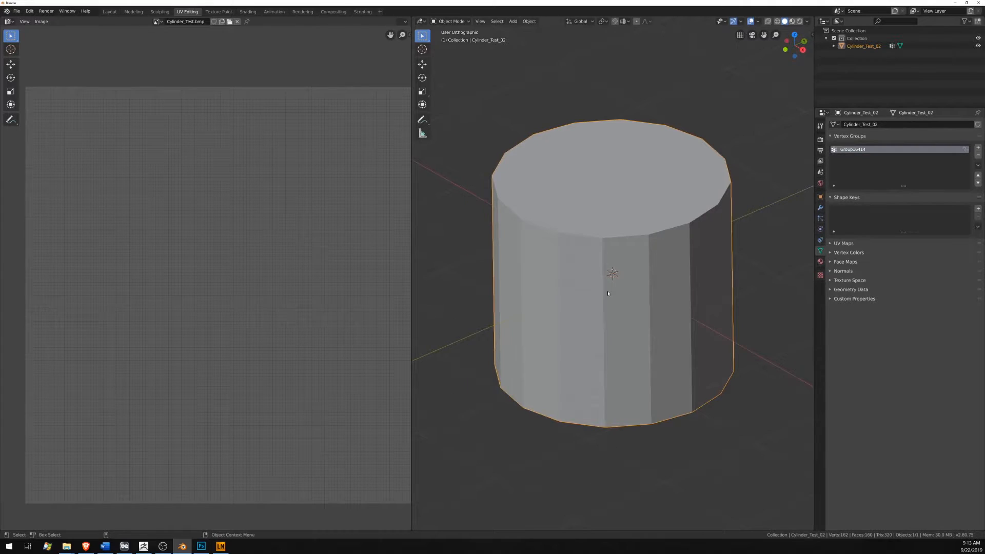
Step: In Edit Mode, mark seams along both cap rims and one vertical line of edges down the cylinder's side
key("Tab")
middle_click_drag(608, 293, 552, 286)
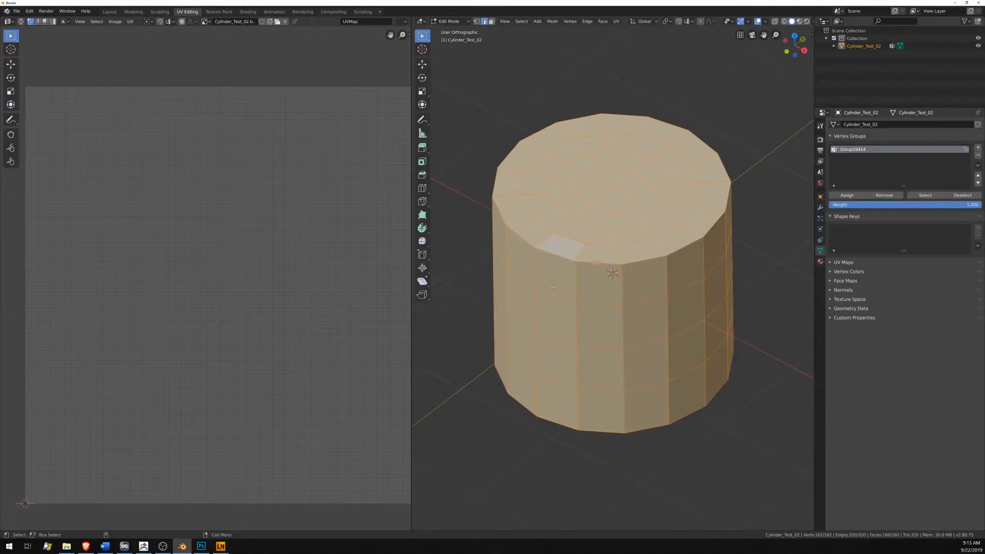
key("alt+a")
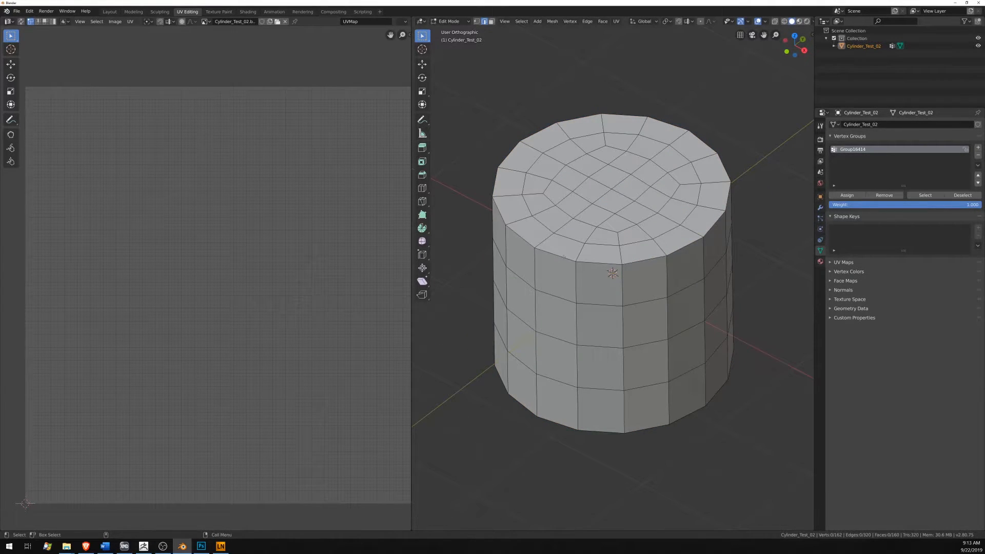
left_click(565, 257, "alt")
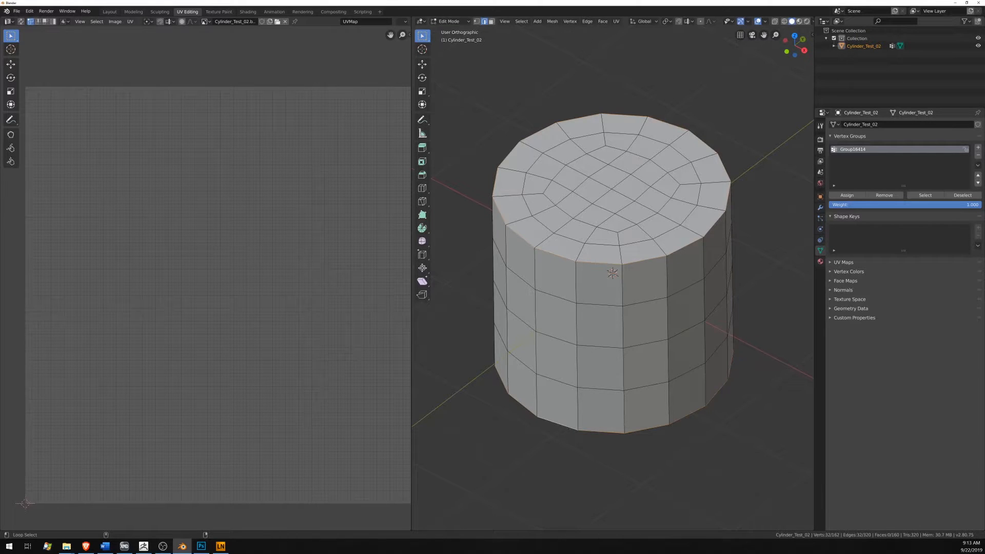
left_click(537, 400, "ctrl")
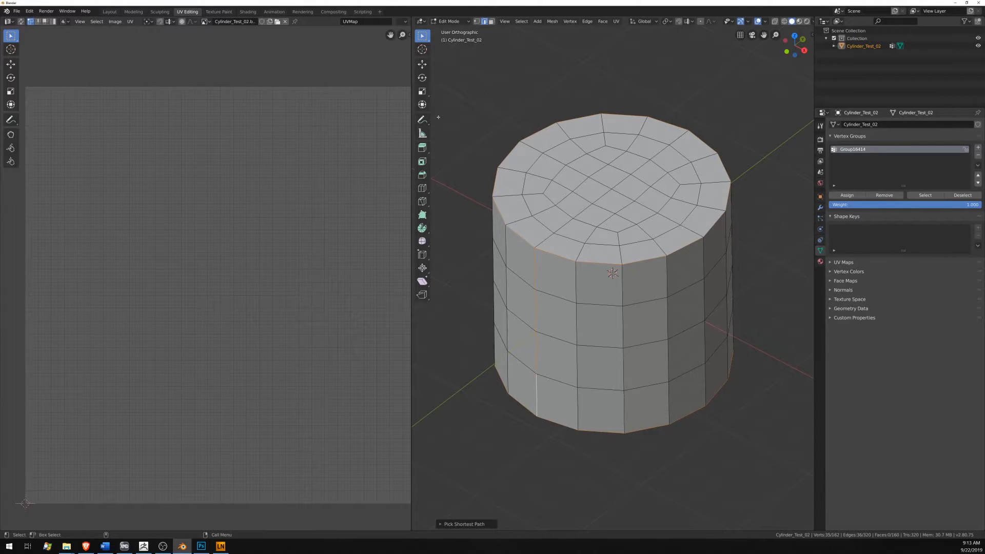
left_click(617, 21)
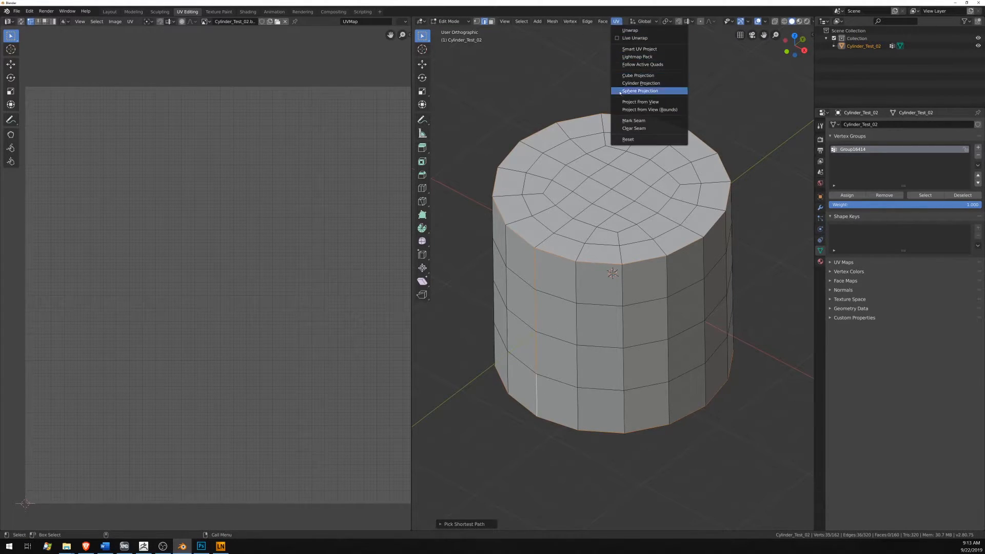
left_click(636, 117)
Step: Select the whole cylinder mesh and unwrap it along the marked seams
middle_click_drag(613, 273, 578, 247)
key("a")
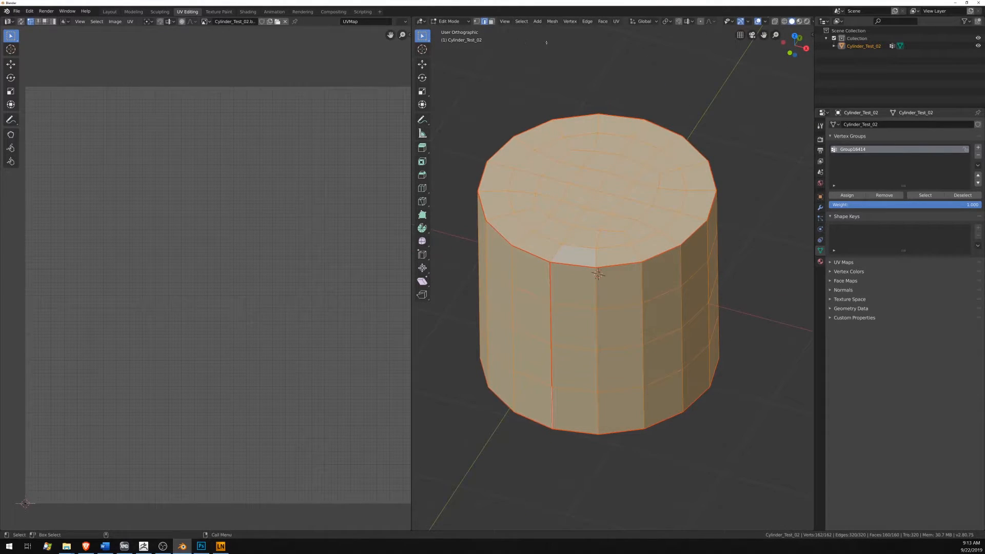
left_click(613, 22)
left_click(624, 30)
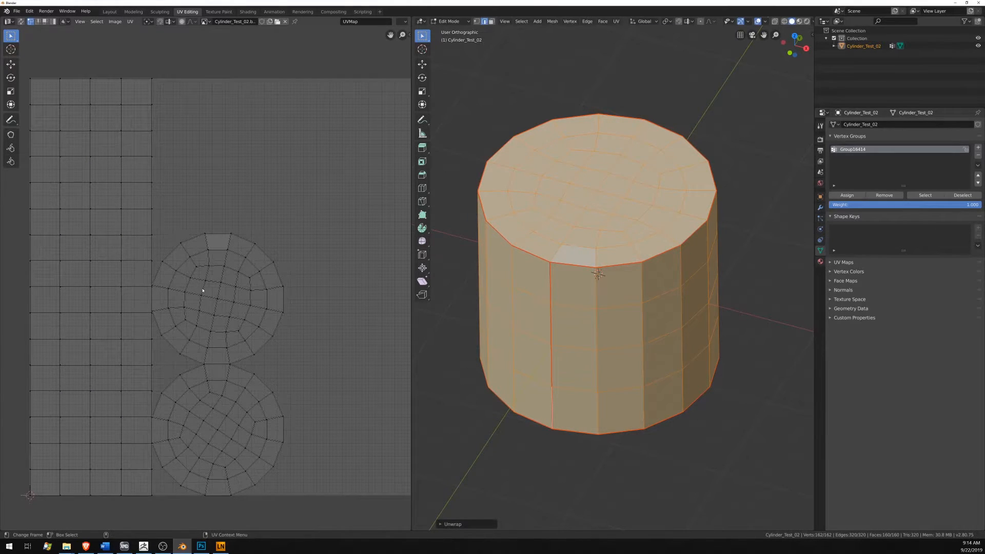
Step: Move both circular cap islands away from the side strip and raise the upper one vertically to leave a gap between them
key("l")
key("shift+l")
left_click_drag(198, 412, 277, 338)
key("alt+a")
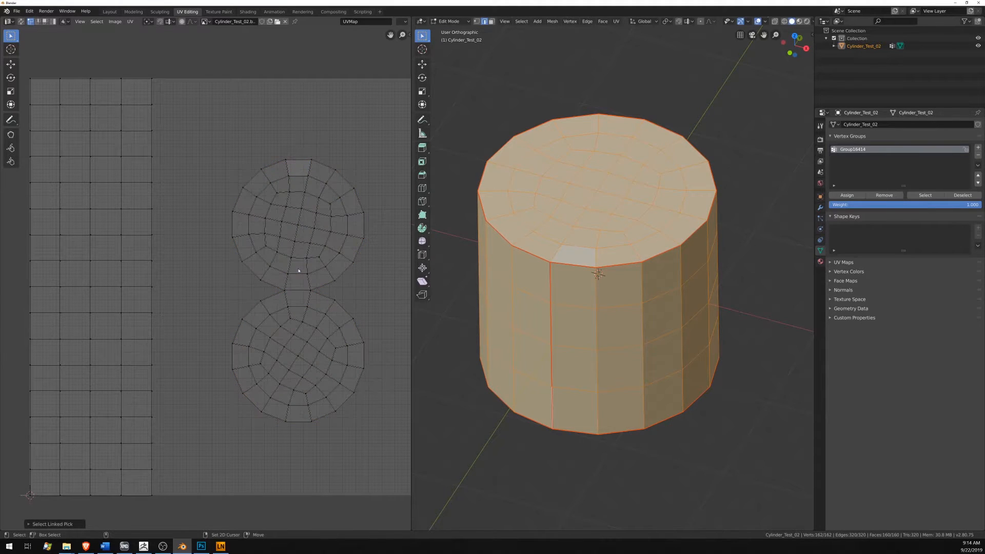
key("l")
key("g")
key("y")
left_click(295, 237)
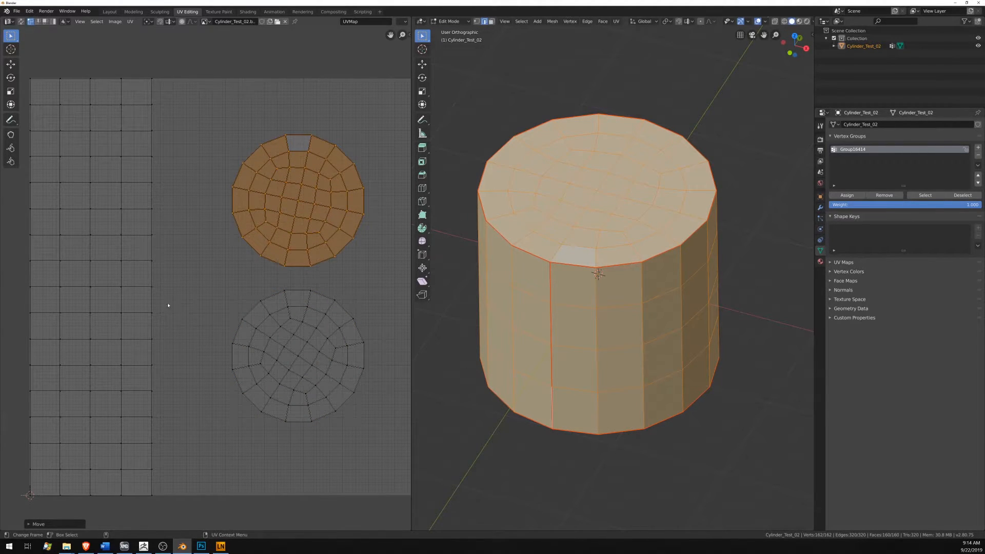
Step: Mirror all UV islands together with an X scale of -1 and shift them along X toward the middle of the UV square
key("l")
key("l")
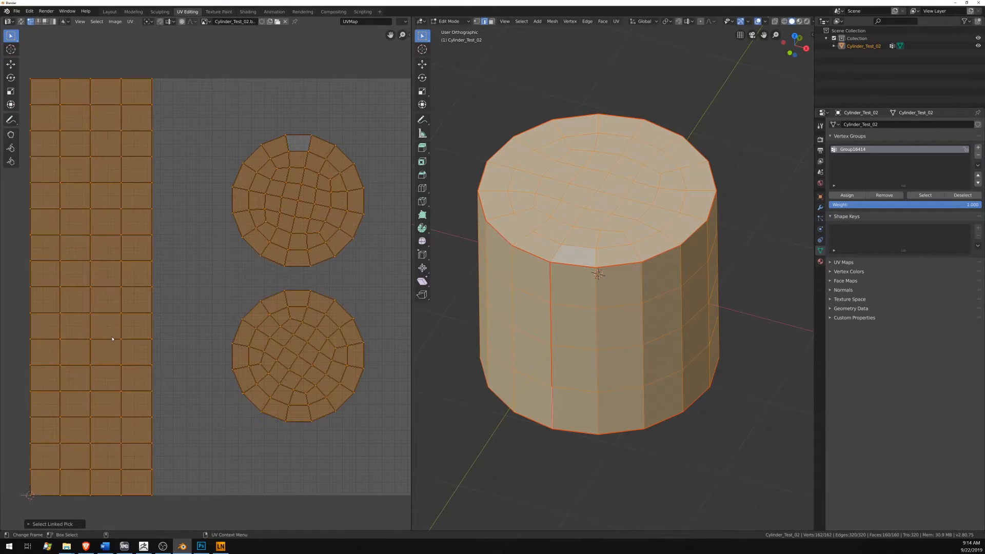
type("sx")
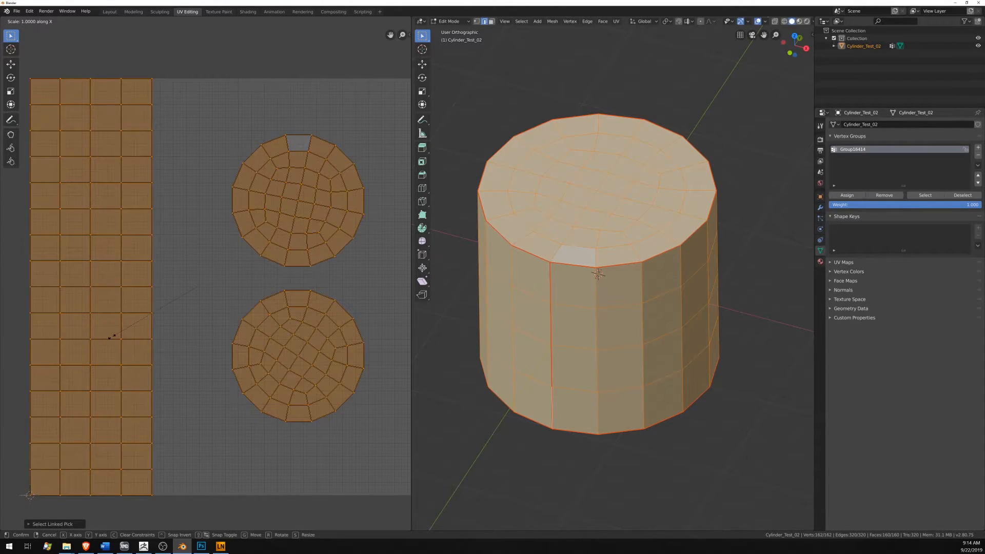
type("-1")
key("Return")
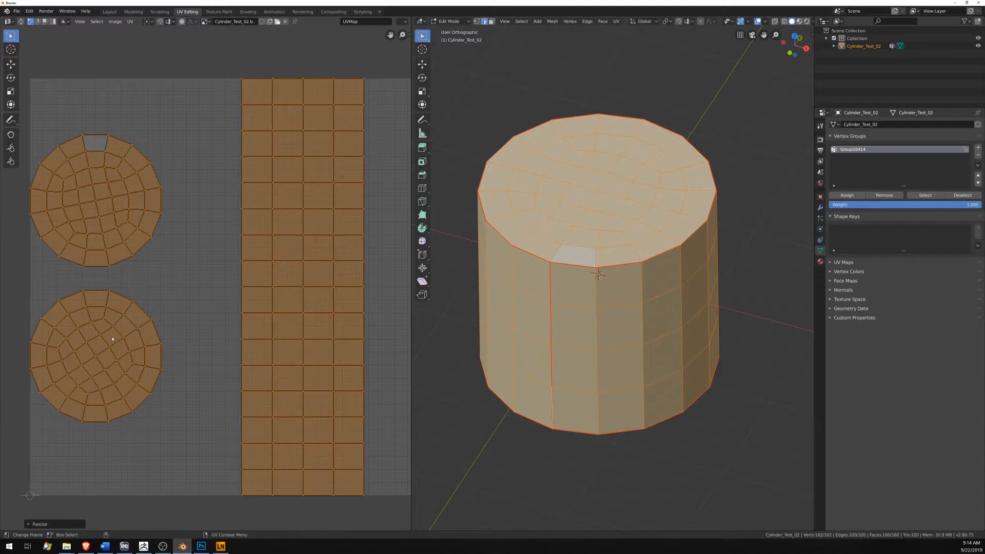
key("g")
key("x")
left_click(136, 341)
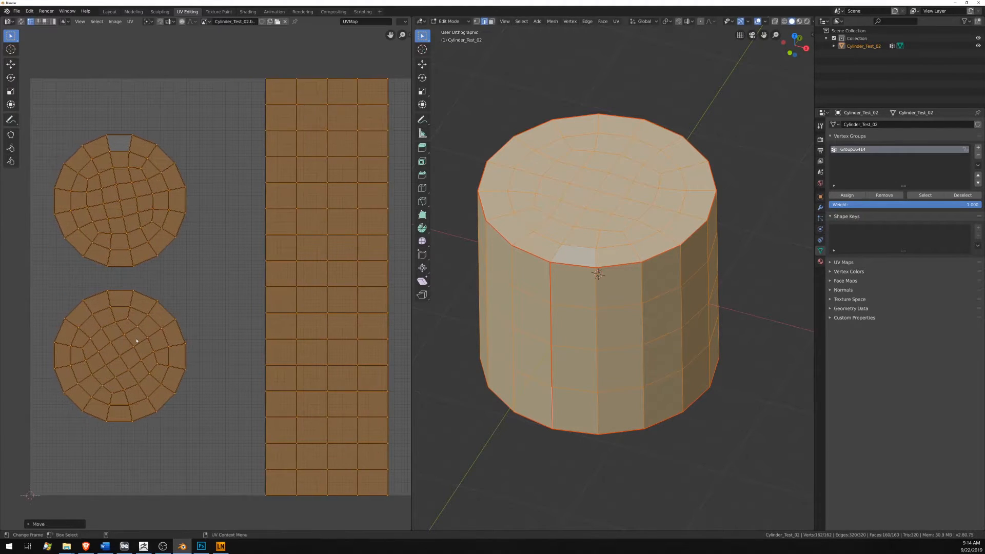
Step: Export the cylinder's UV layout as a 2048 × 2048 PNG named Cylinder_Test_02.png in the TESTING folder
scroll(136, 341, "down", 2)
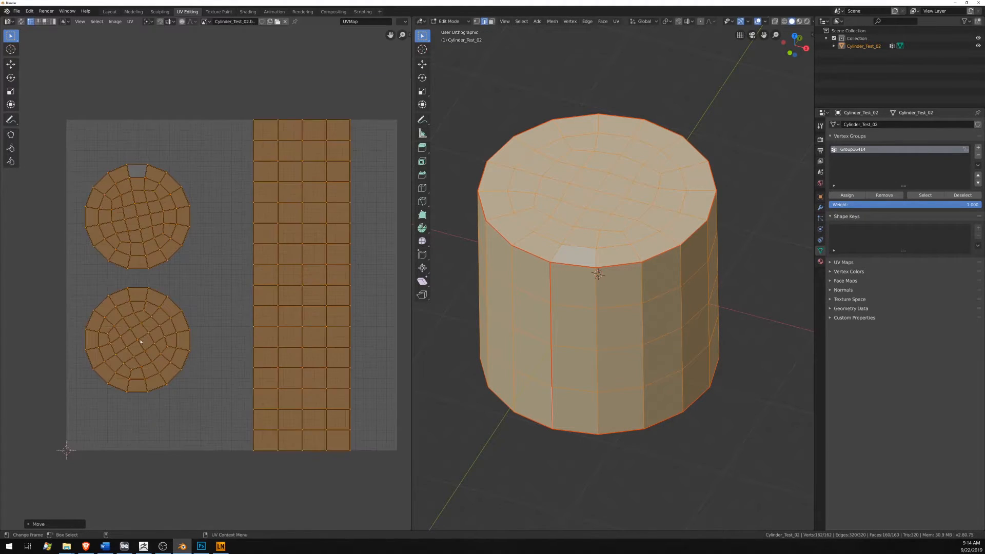
left_click(130, 22)
left_click(127, 194)
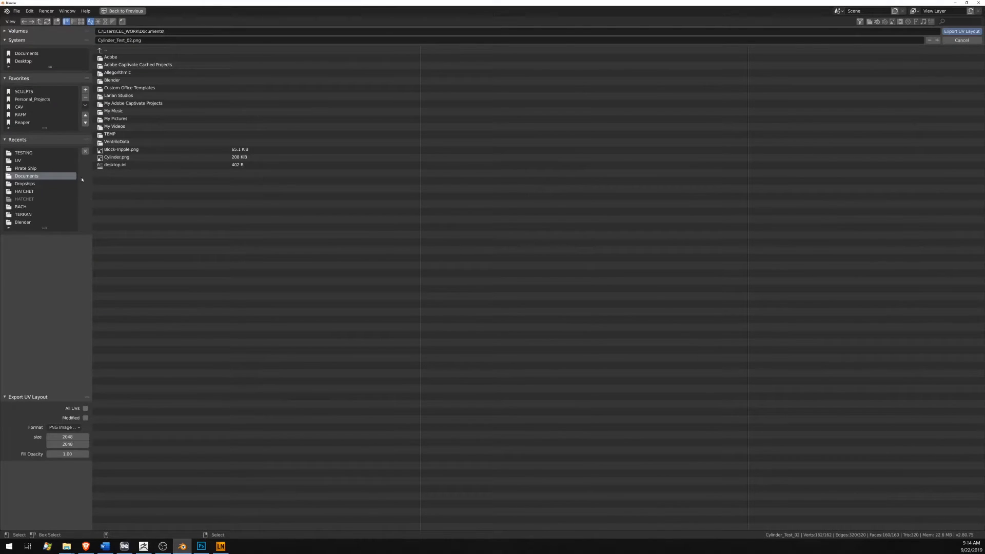
left_click(31, 153)
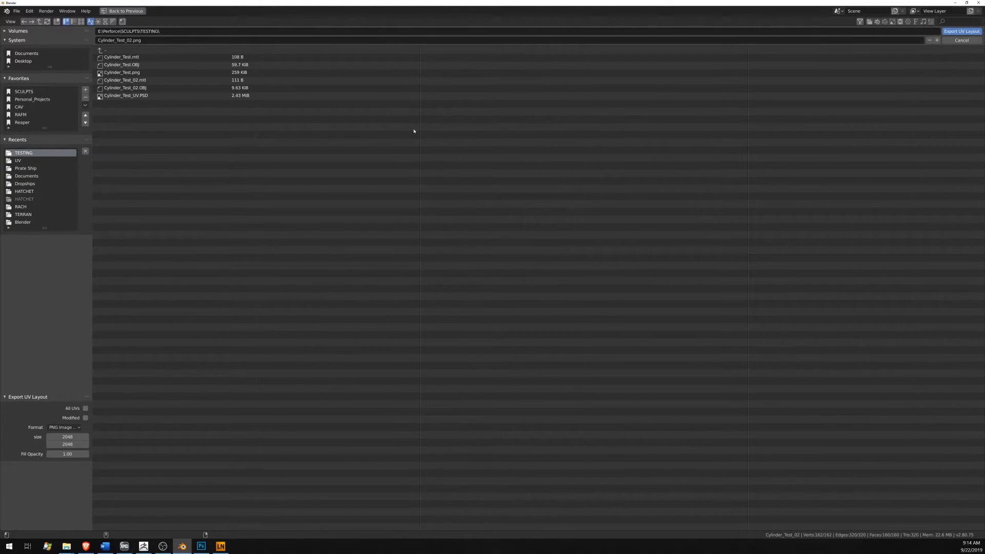
Step: Export the unwrapped cylinder in Wavefront format with selection only, overwriting Cylinder_Test_02.OBJ in the TESTING folder
left_click(16, 11)
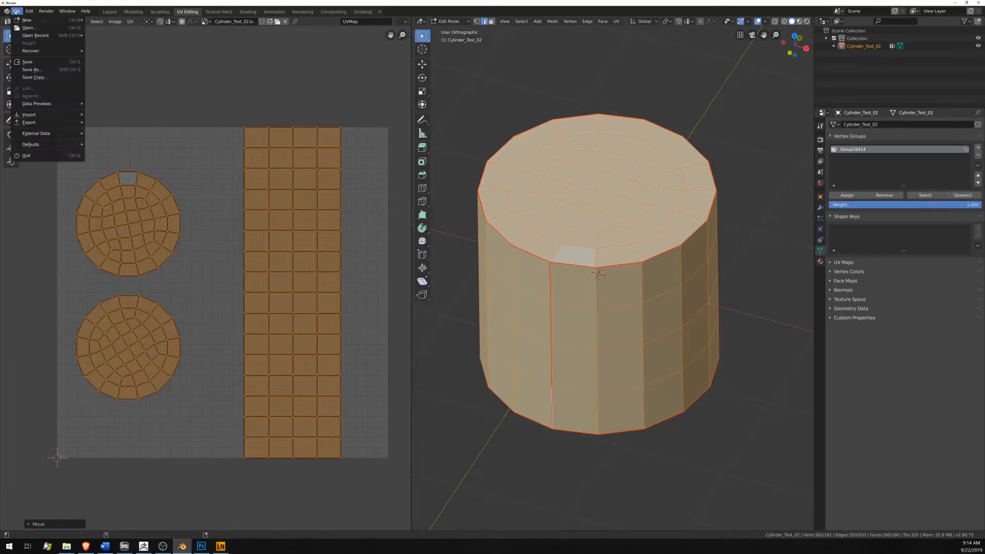
mouse_move(38, 127)
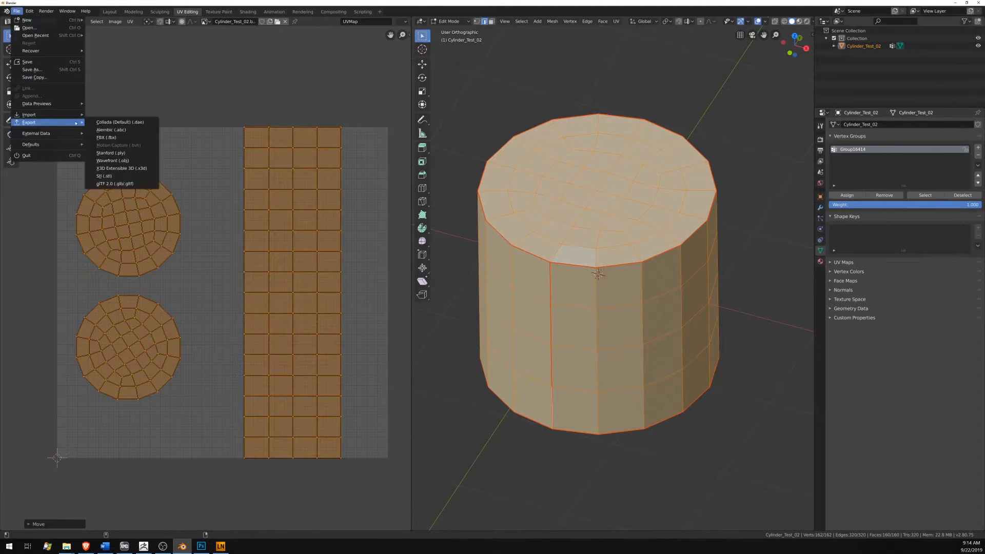
left_click(120, 155)
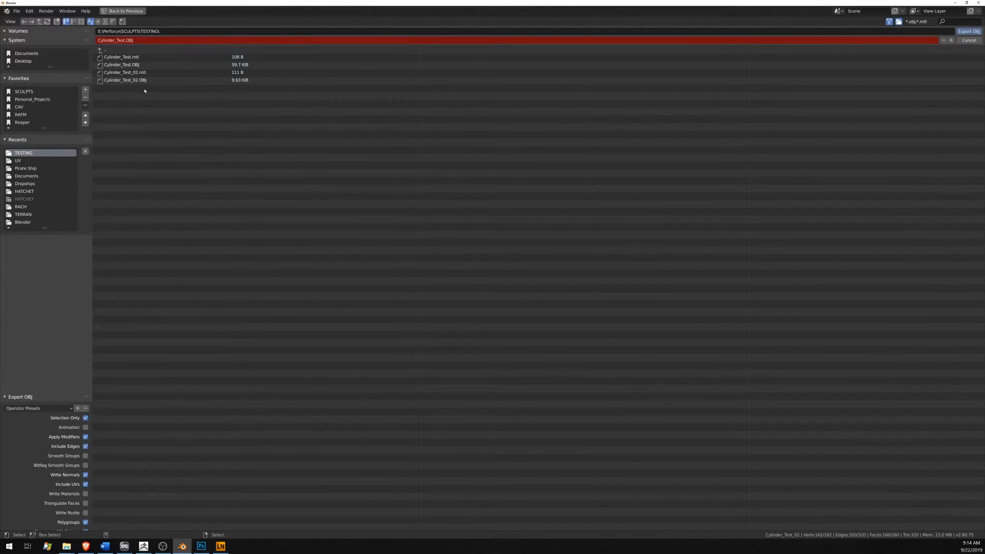
double_click(138, 82)
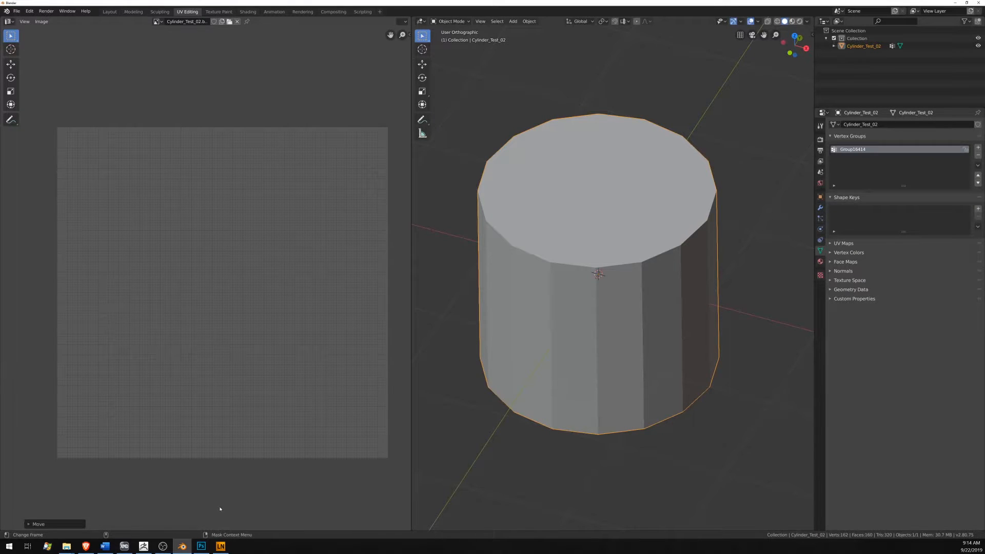
Step: Switch to ZBrush and import Cylinder_Test_02.OBJ over the selected cylinder subtool
left_click(141, 545)
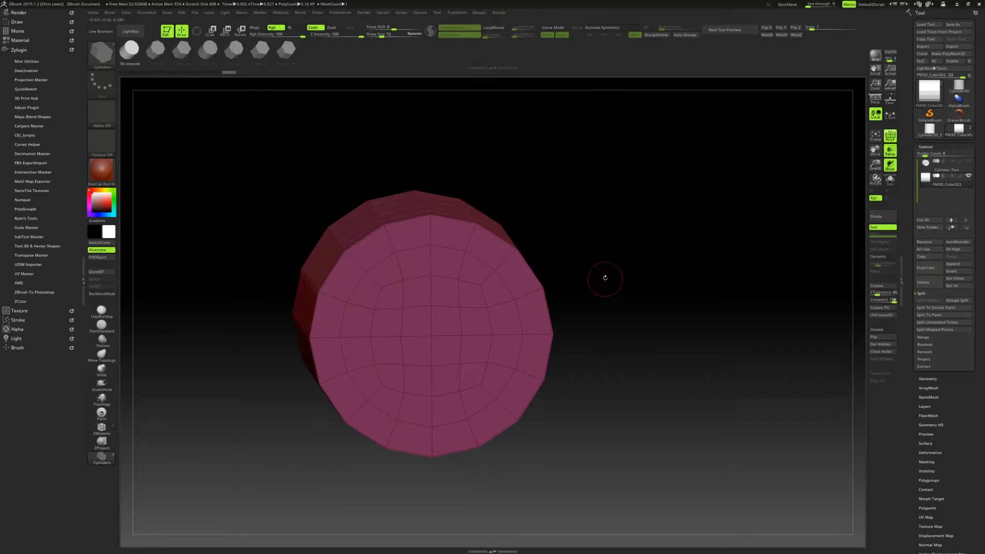
left_click_drag(602, 277, 618, 282)
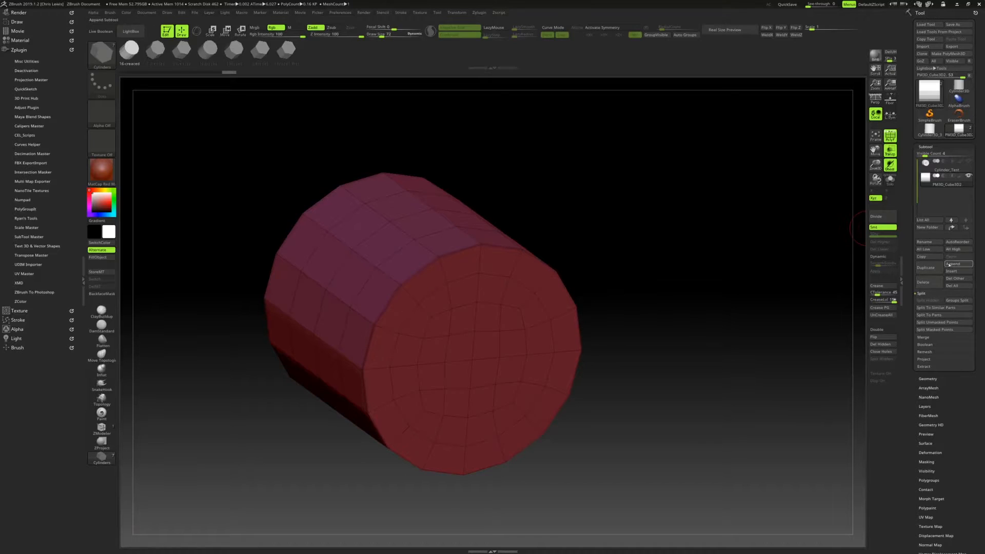
left_click(929, 47)
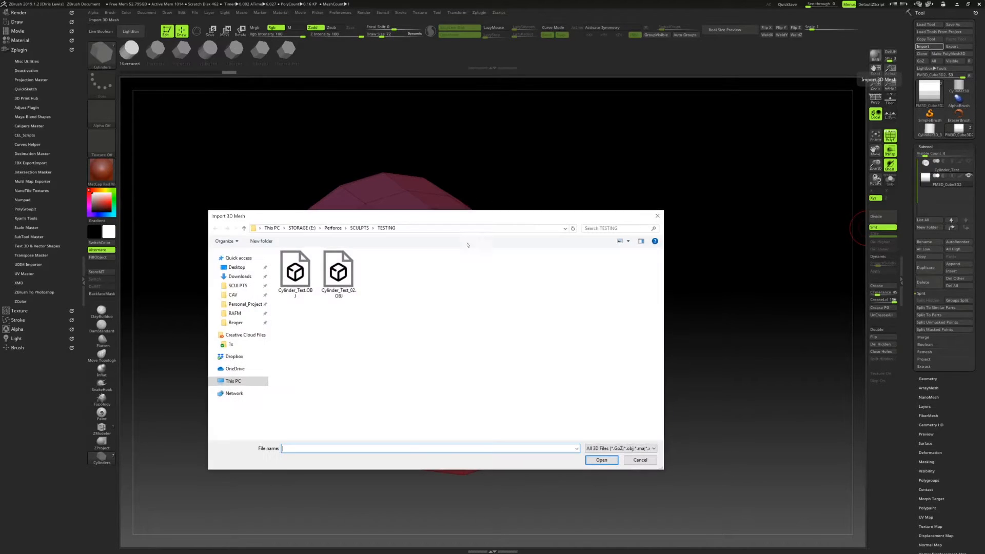
double_click(338, 272)
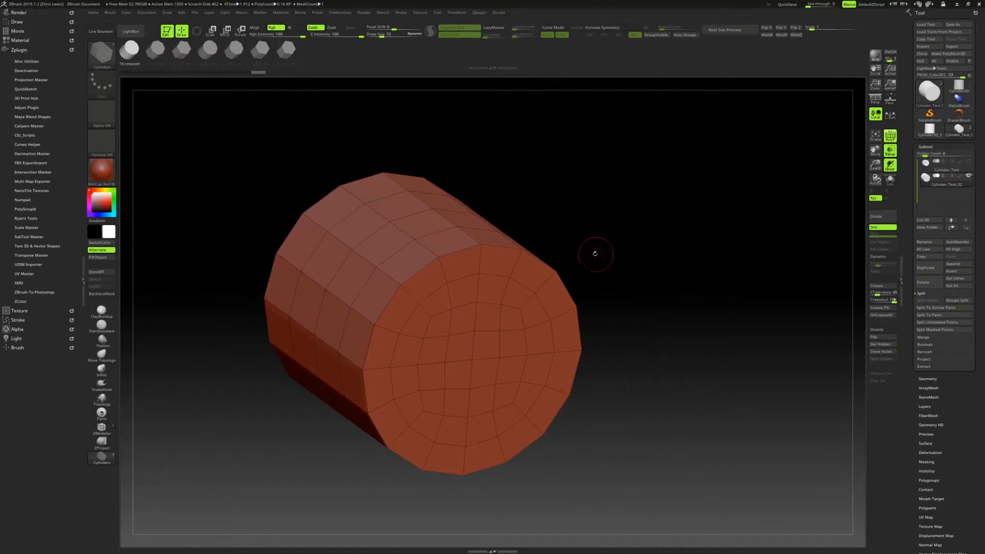
Step: Create a texture map for the imported cylinder that shows its UV islands in white on black
left_click(101, 427)
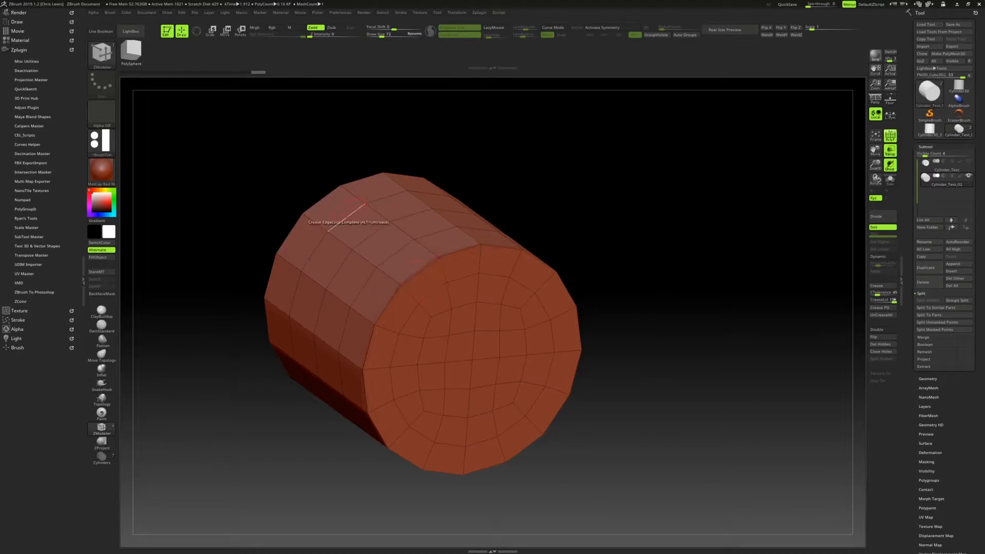
right_click_drag(441, 213, 411, 202)
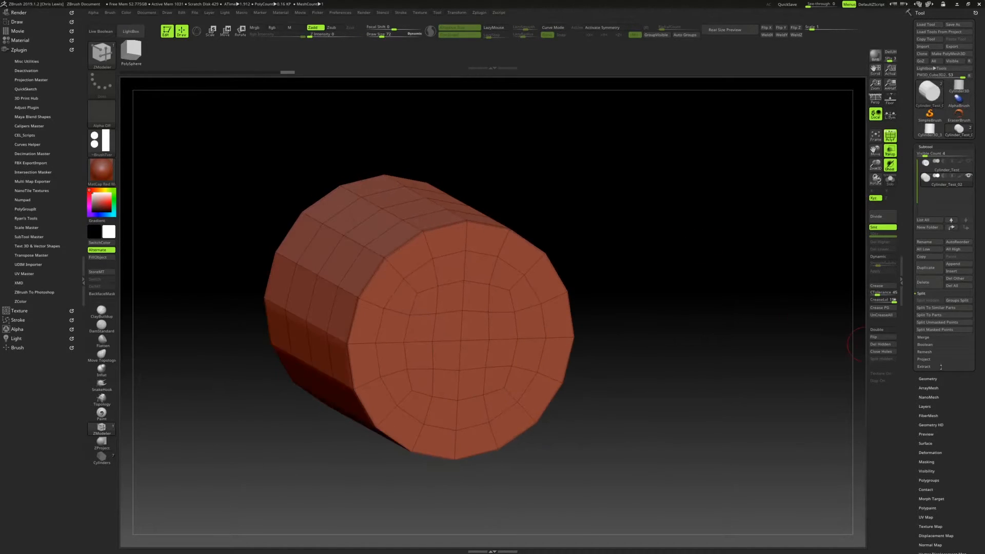
scroll(966, 392, "down", 3)
scroll(966, 391, "down", 3)
left_click(926, 430)
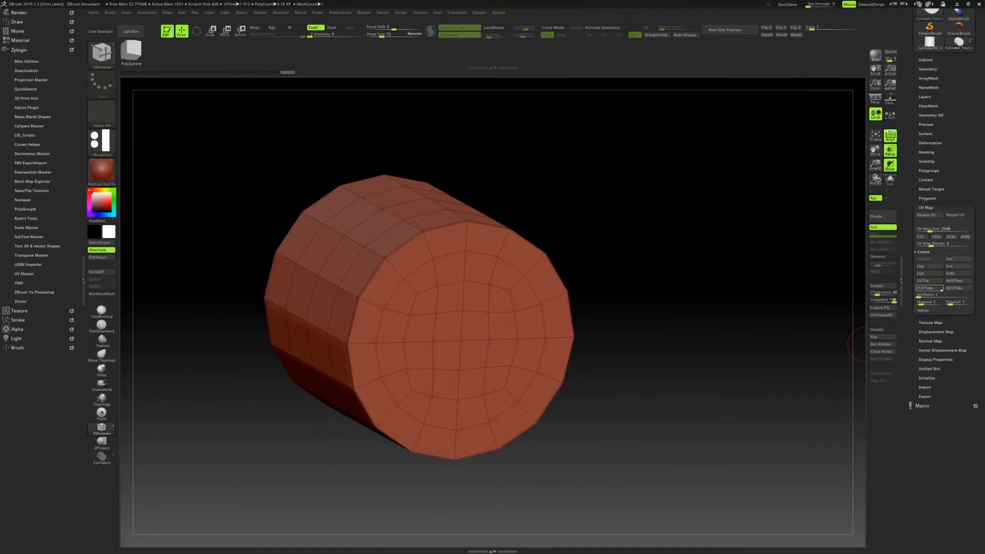
left_click(931, 322)
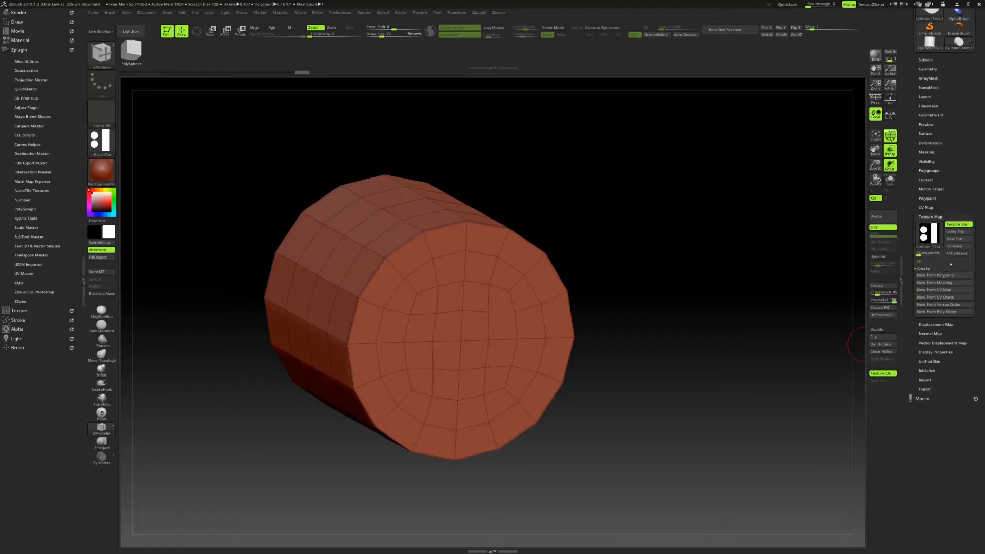
Step: Export the cylinder's UV island texture as Cylinder_Test_02.psd in the TESTING folder
left_click(108, 156)
left_click(168, 255)
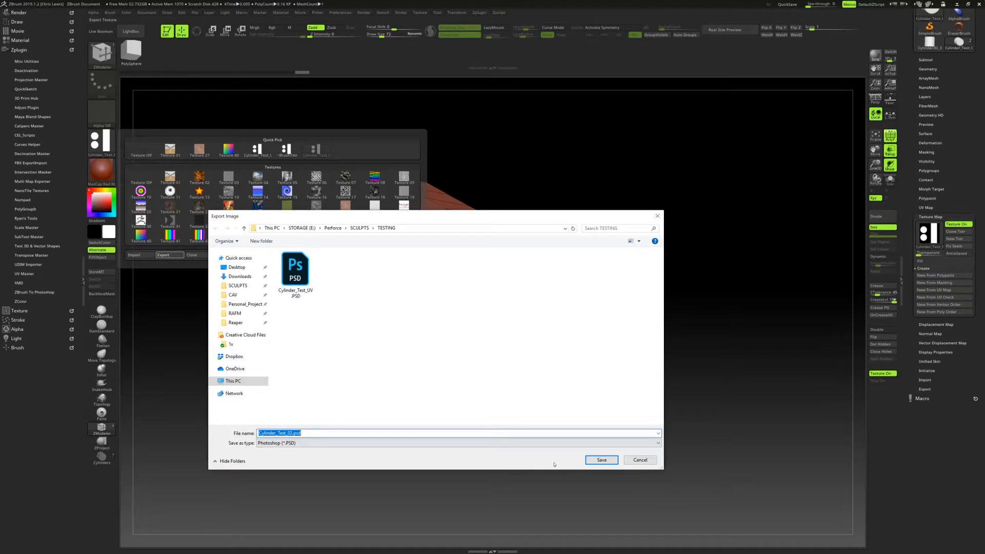
left_click(601, 459)
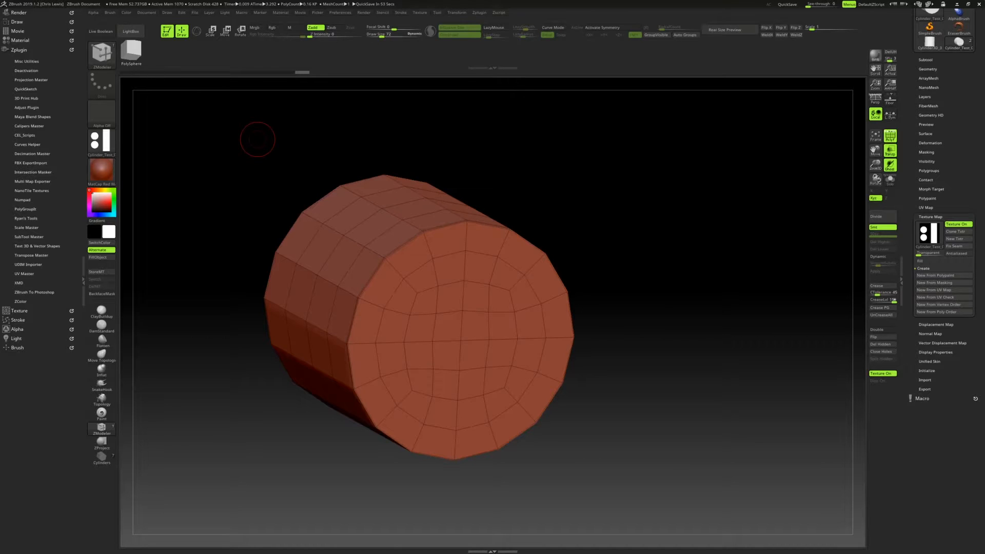
Step: Switch to Photoshop, close the old Cylinder_Test_UV.PSD document and open Cylinder_Test_02.png
key("alt+Tab")
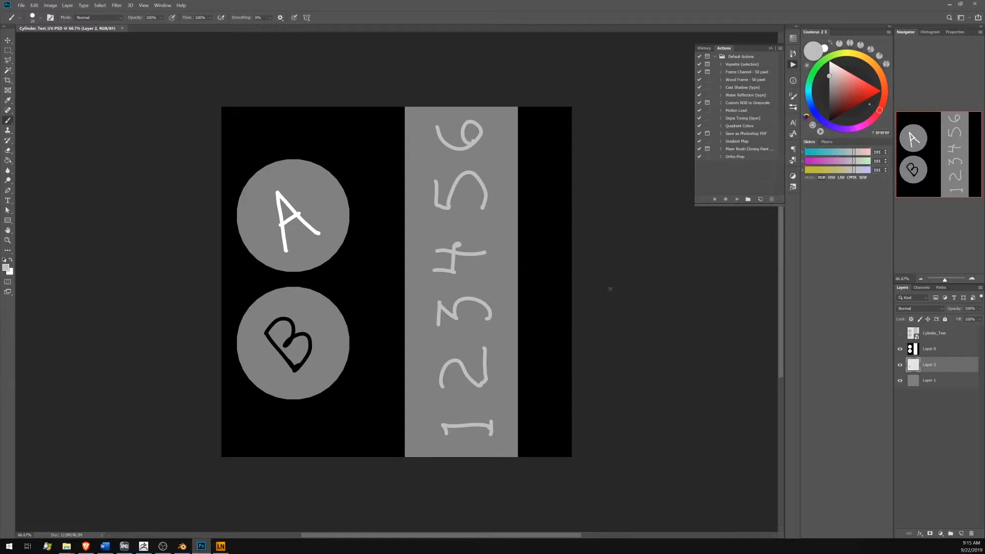
left_click(121, 29)
left_click(21, 5)
left_click(31, 20)
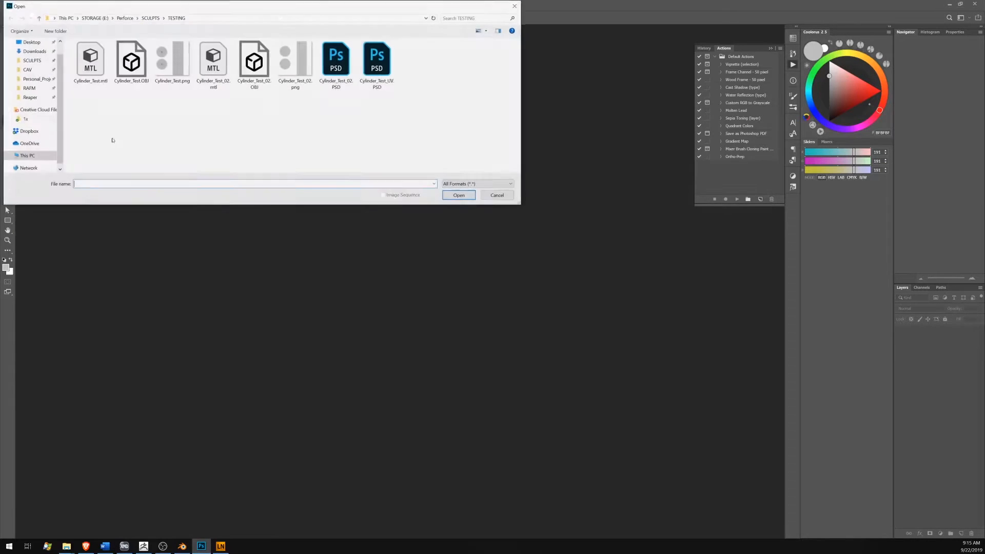
left_click(298, 64)
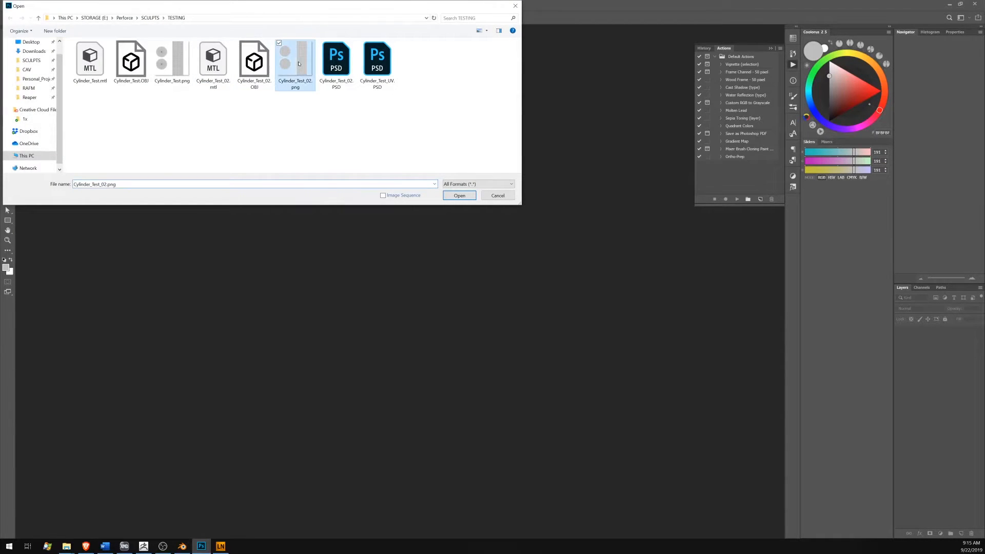
left_click(460, 196)
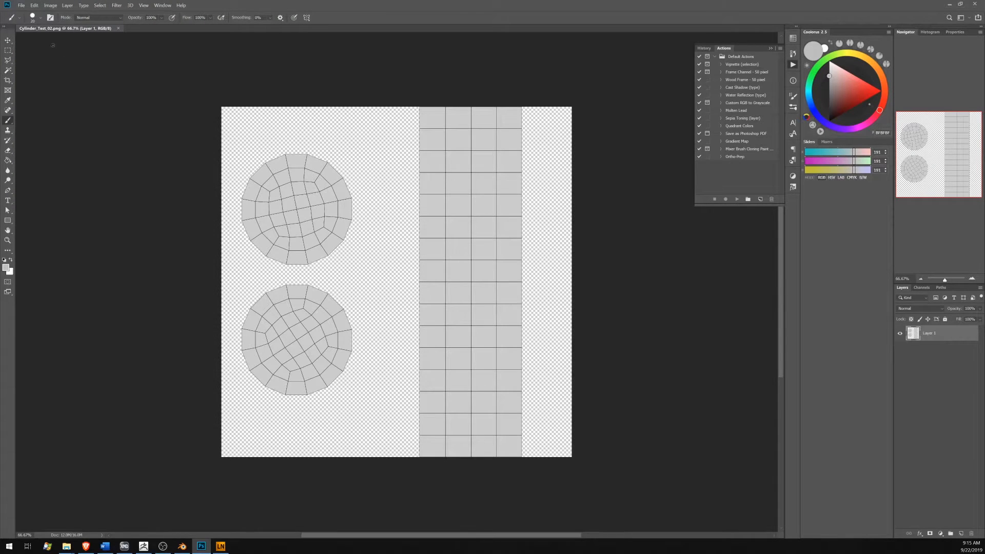
Step: Flip the Cylinder_Test_02.png canvas vertically, save the image and close it
left_click(50, 5)
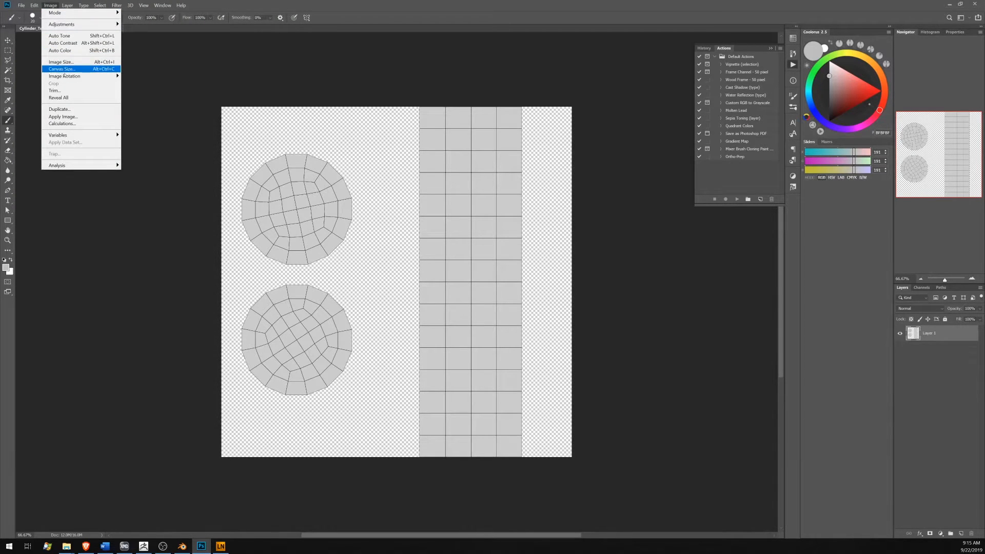
mouse_move(64, 76)
left_click(148, 115)
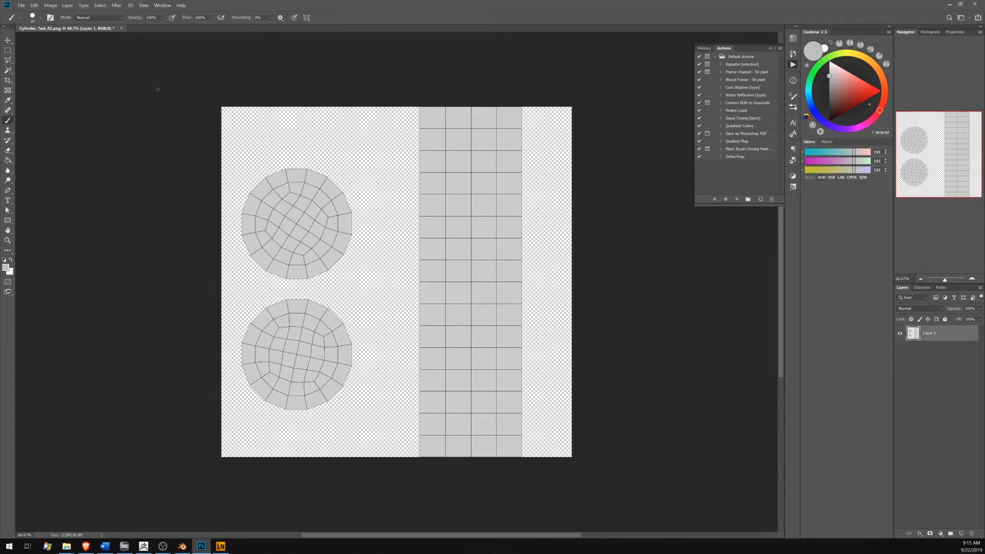
left_click(117, 30)
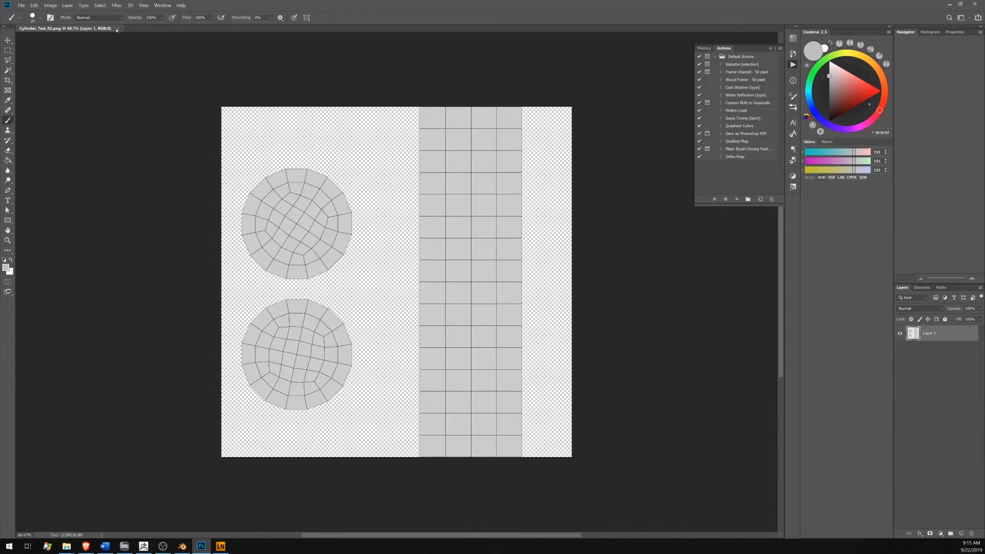
left_click(22, 5)
left_click(30, 21)
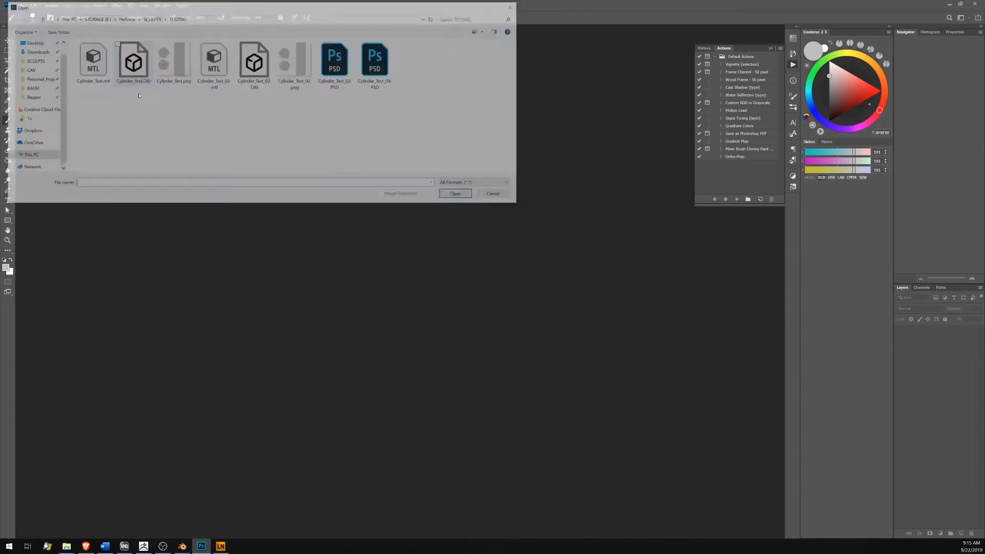
double_click(375, 64)
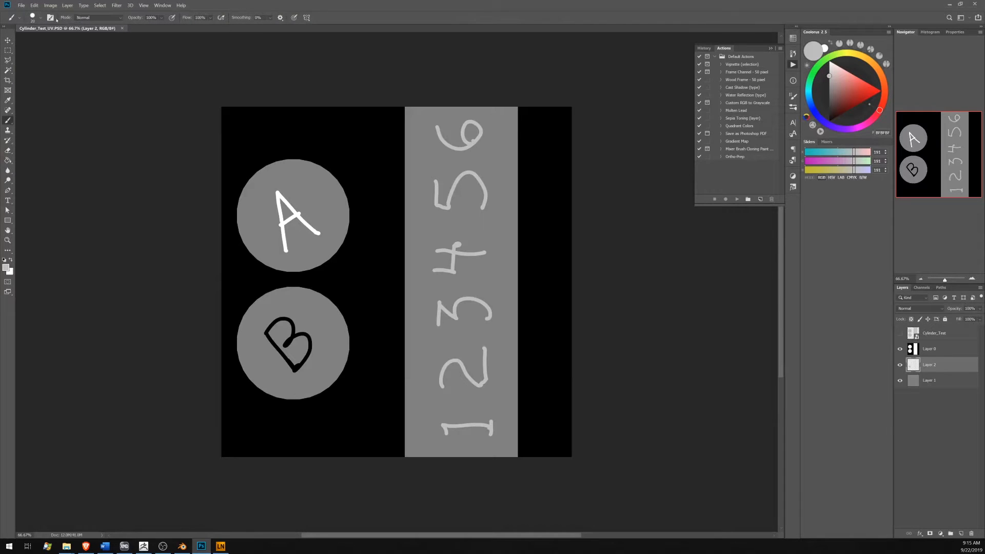
left_click(121, 29)
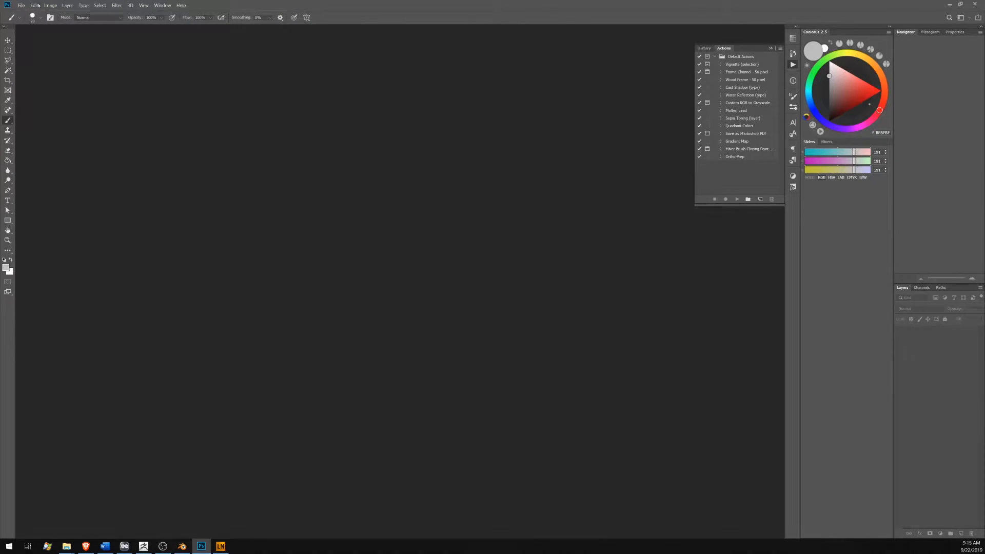
Step: Open Cylinder_Test_02.PSD, unlock its background layer and set that layer's blend mode to Darken
left_click(21, 5)
left_click(31, 21)
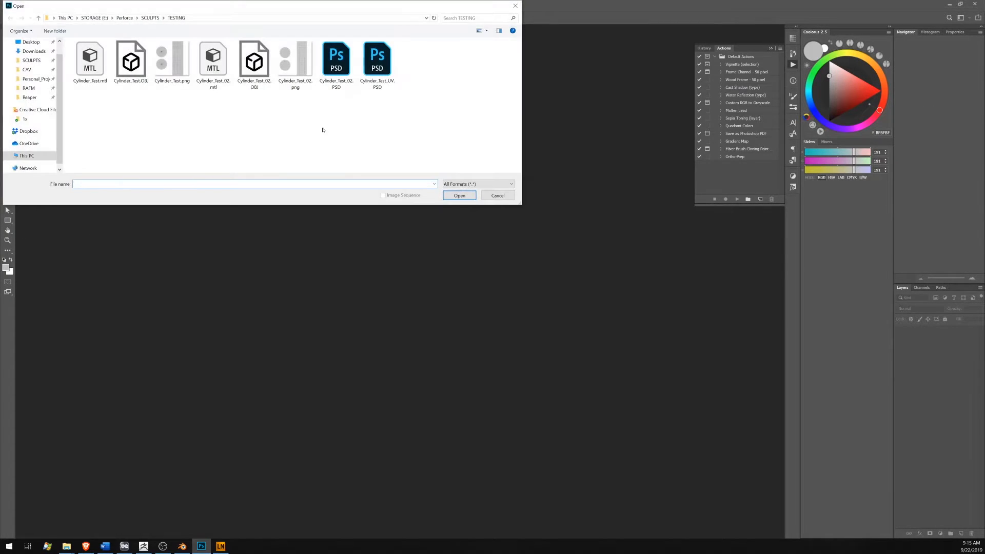
double_click(333, 62)
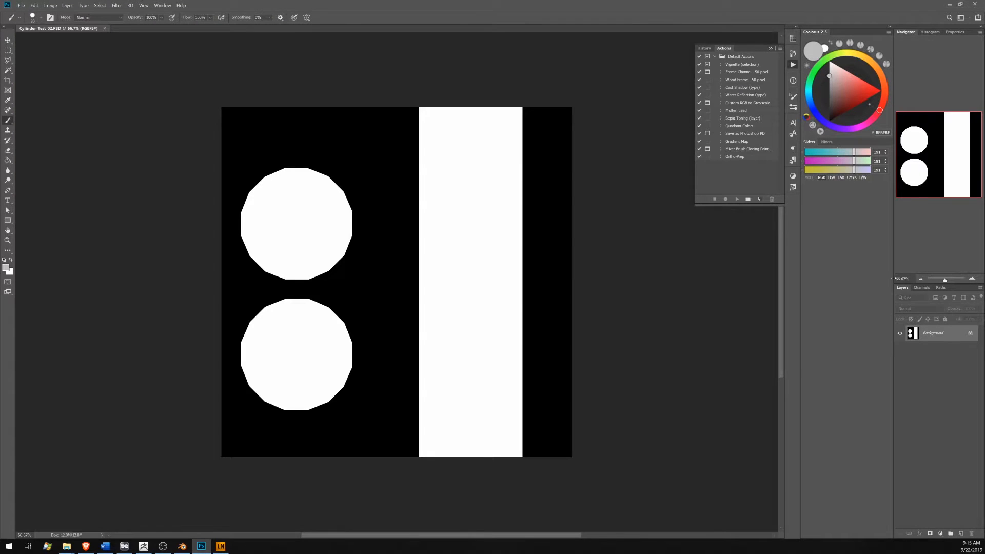
left_click(971, 333)
left_click(918, 308)
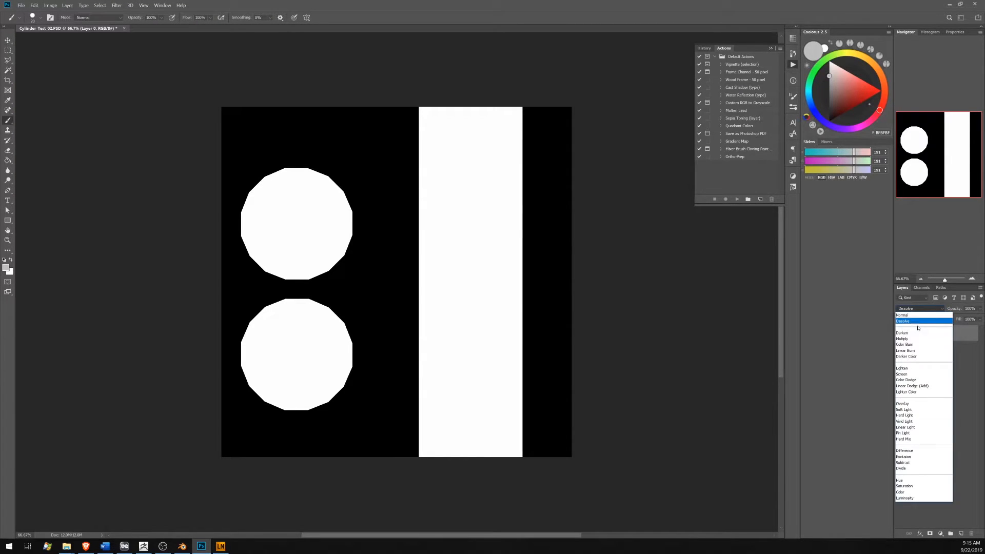
left_click(918, 333)
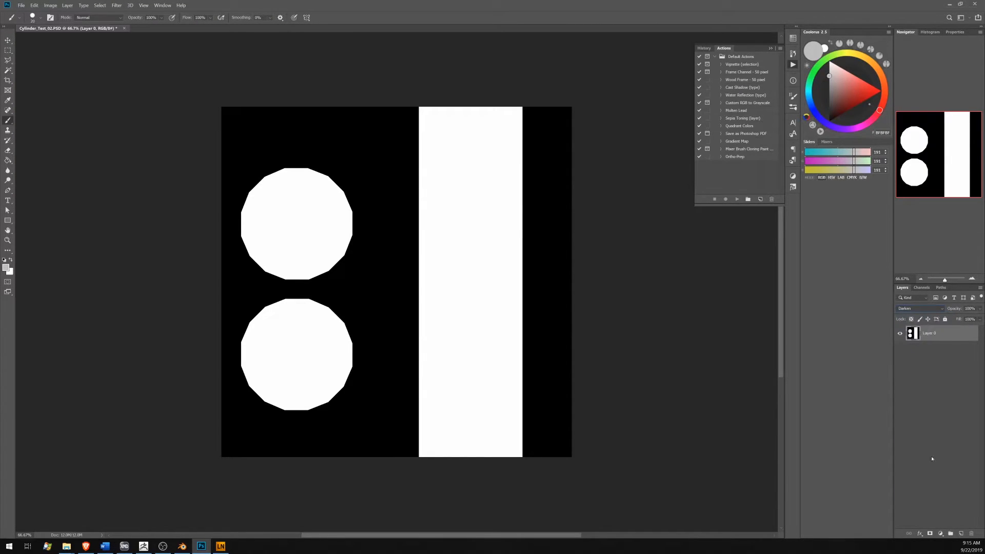
Step: Add a new layer beneath the UV mask layer and fill it with gray of 50% brightness
left_click(960, 535)
left_click_drag(933, 338, 924, 359)
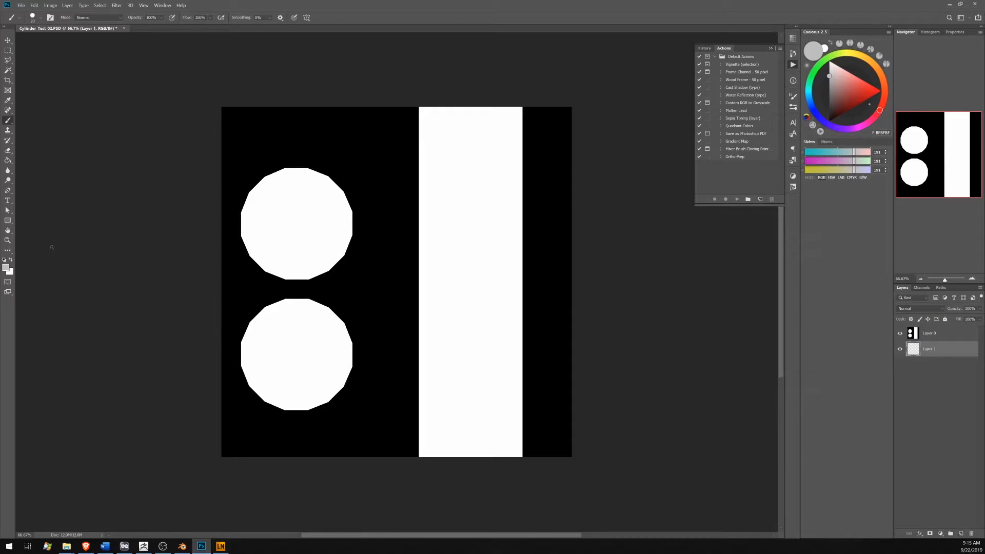
left_click(6, 268)
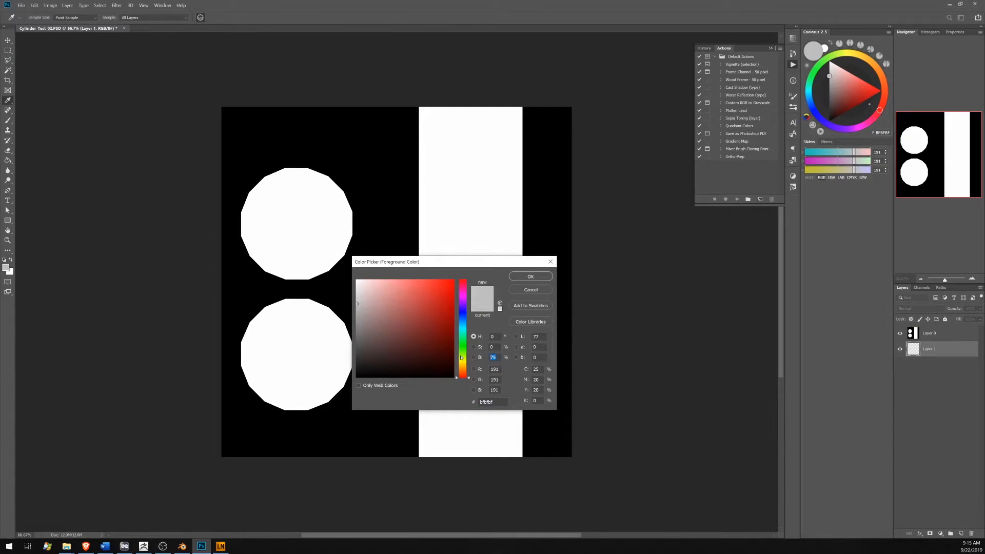
type("50")
key("Return")
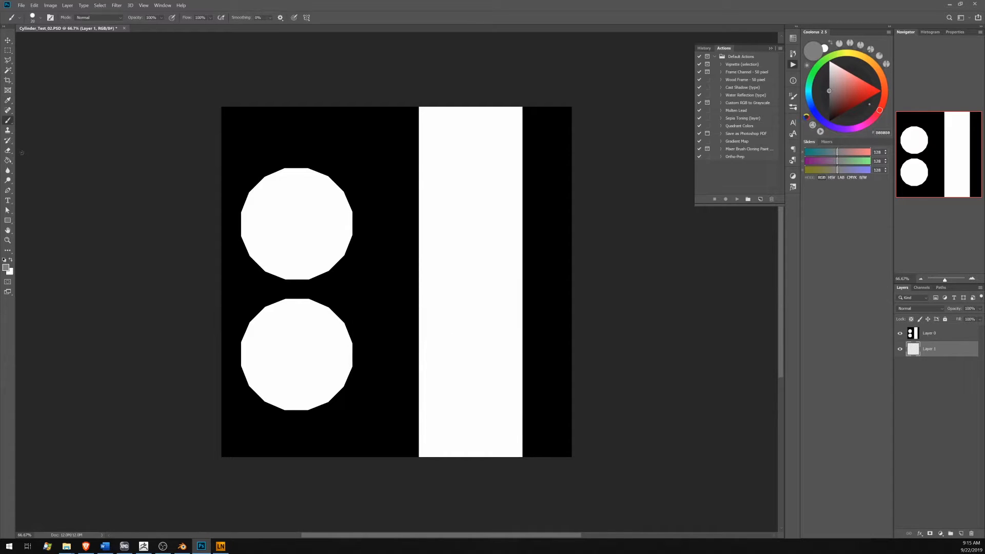
left_click(9, 161)
left_click(275, 235)
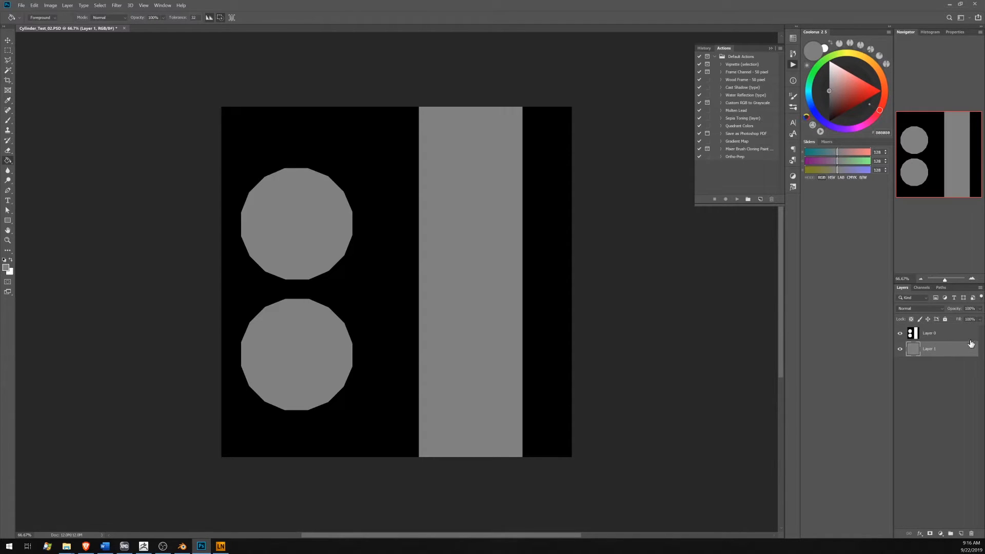
Step: Place the wireframe image Cylinder_Test_02.png as an embedded layer above the UV mask layer and set its blend mode to Multiply
left_click(951, 337)
left_click(21, 6)
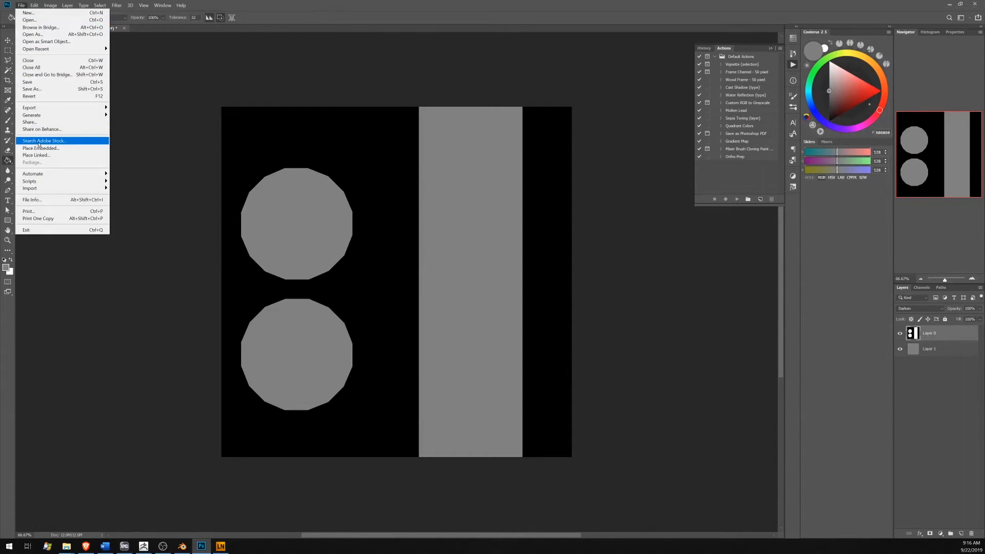
left_click(31, 145)
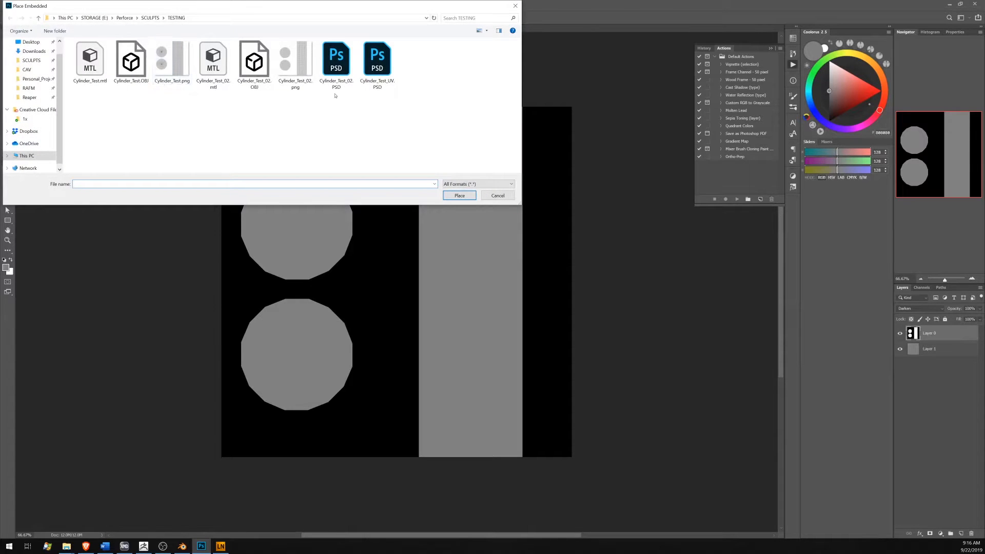
double_click(296, 62)
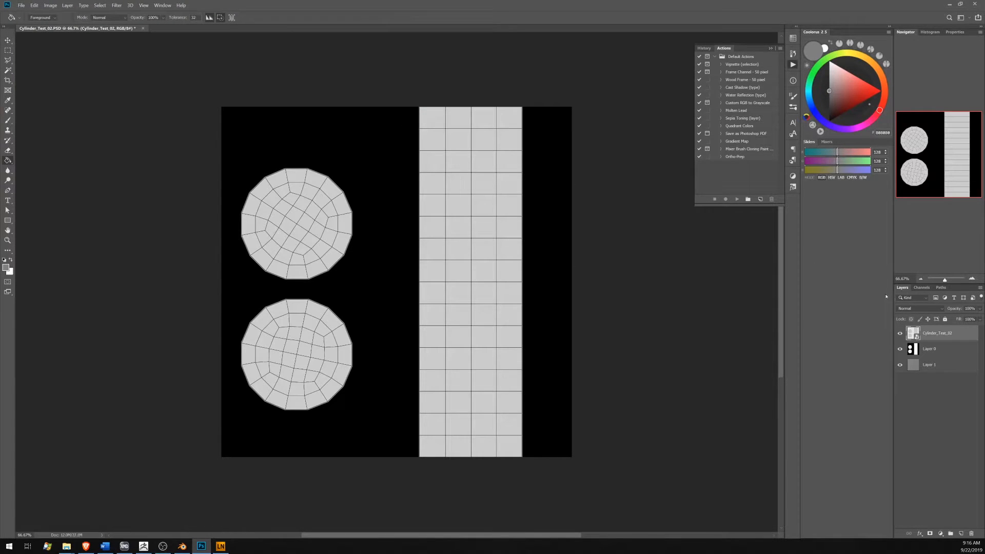
left_click(920, 308)
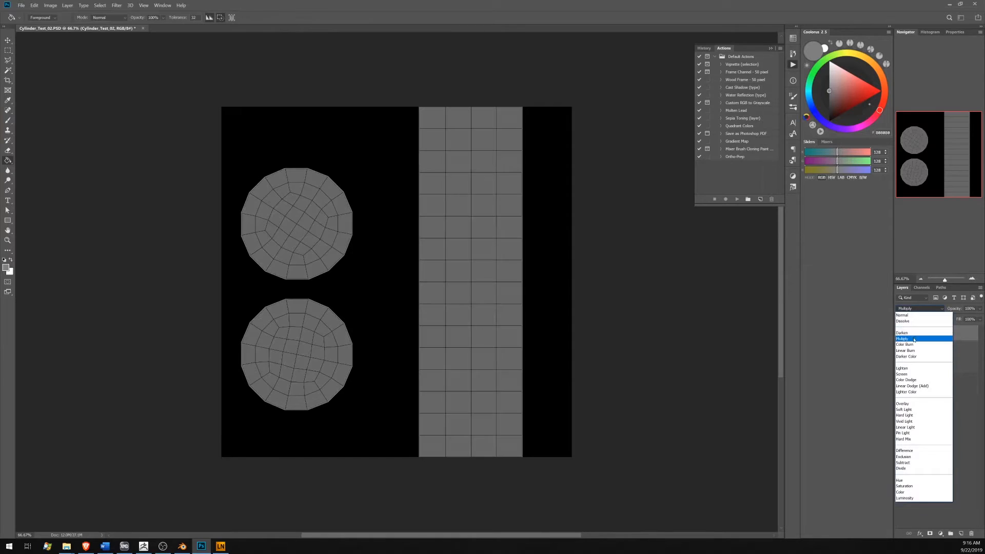
left_click(919, 331)
Step: On a new layer above the gray fill, paint a white A on the upper cap and a black B on the lower cap
left_click(936, 363)
left_click(960, 530)
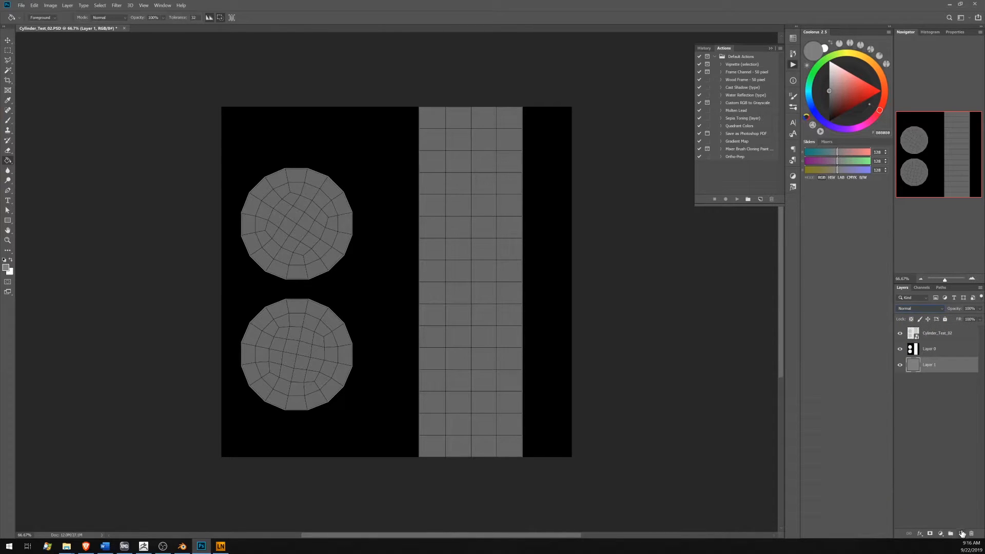
left_click(8, 120)
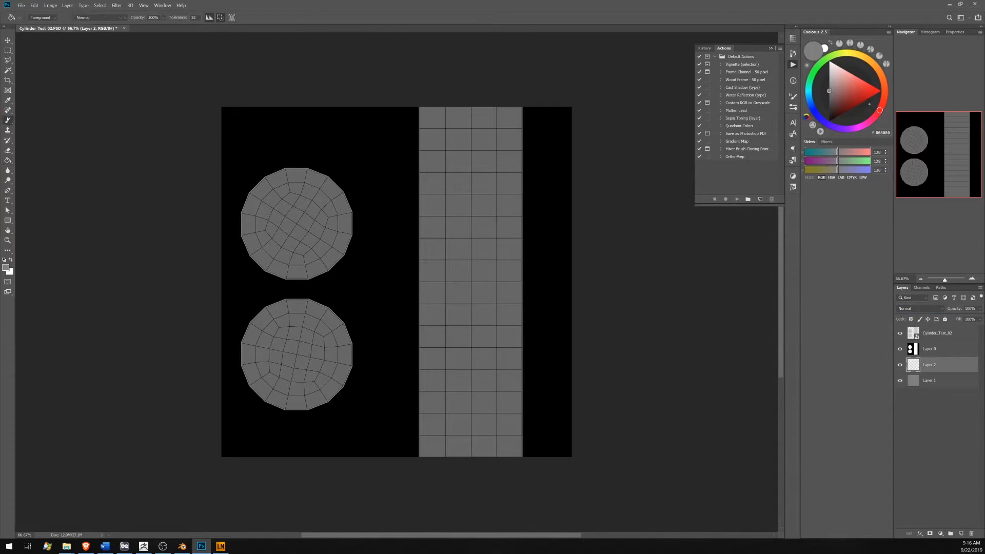
left_click(11, 261)
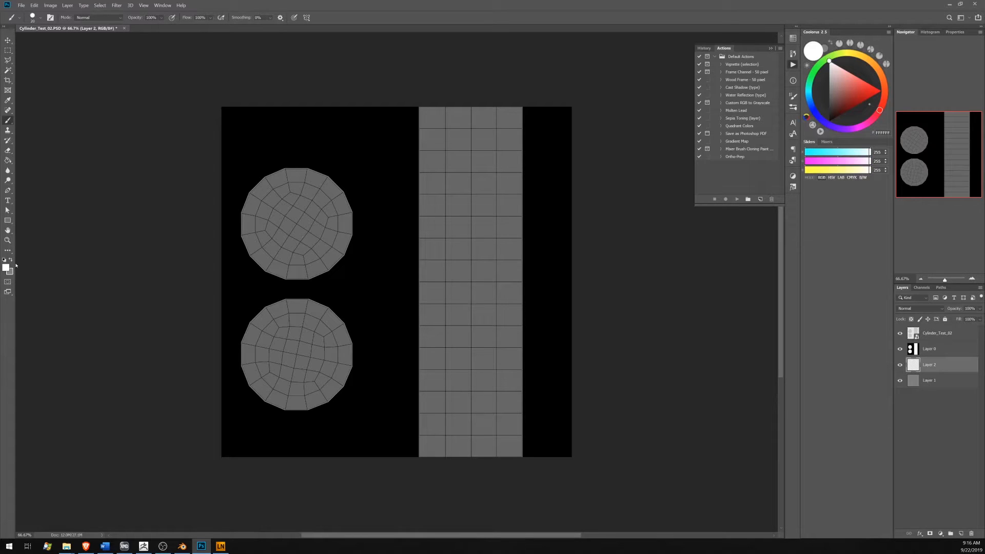
mouse_move(308, 256)
left_mouse_down()
mouse_move(275, 198)
mouse_move(329, 223)
mouse_move(295, 229)
left_mouse_up()
left_click(4, 260)
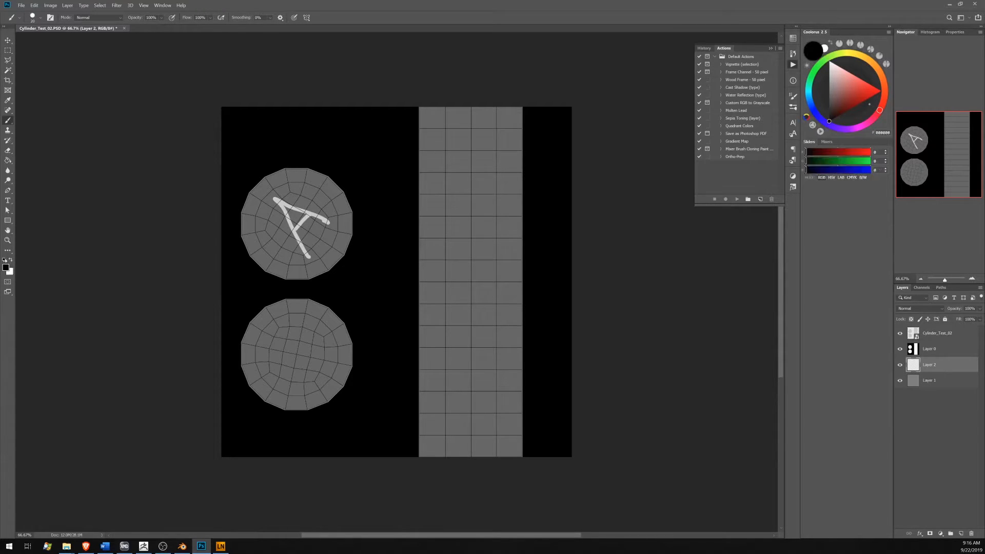
mouse_move(271, 351)
left_mouse_down()
mouse_move(308, 384)
mouse_move(317, 354)
mouse_move(307, 382)
left_mouse_up()
Step: Paint the numbers 1 to 7 up the cylinder's side strip in a gray of 75% brightness
key("i")
left_click(6, 267)
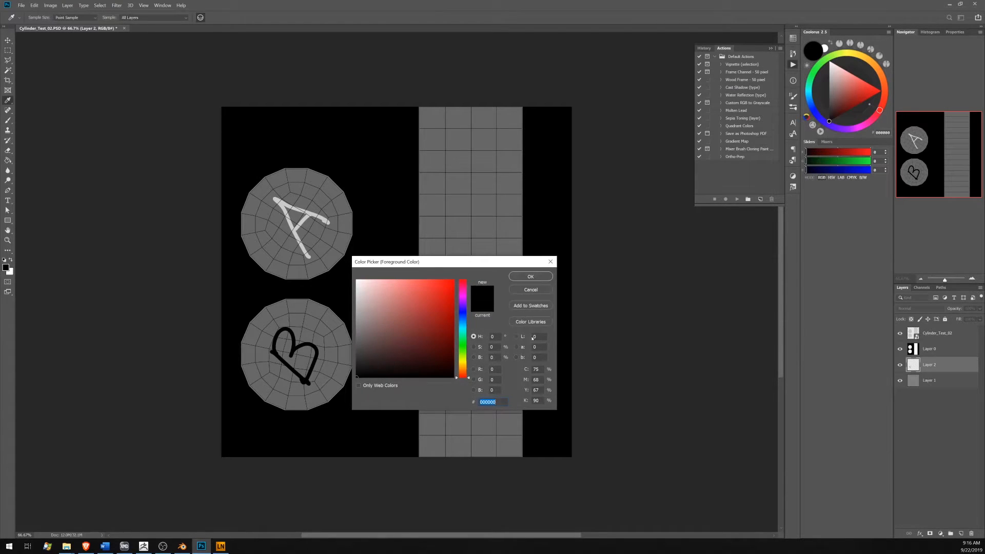
left_click(497, 356)
type("75")
key("Return")
key("b")
left_click_drag(451, 440, 501, 434)
left_click_drag(496, 424, 498, 440)
mouse_move(450, 398)
left_mouse_down()
mouse_move(495, 374)
mouse_move(475, 337)
mouse_move(490, 359)
left_mouse_up()
mouse_move(442, 314)
left_mouse_down()
mouse_move(465, 293)
mouse_move(498, 294)
left_mouse_up()
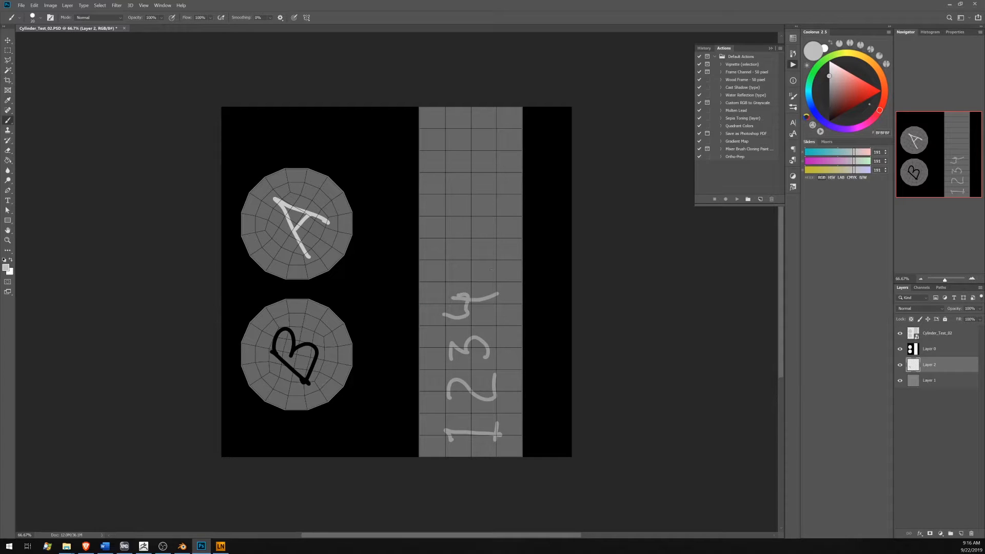
left_click_drag(454, 248, 477, 249)
left_click_drag(444, 193, 467, 210)
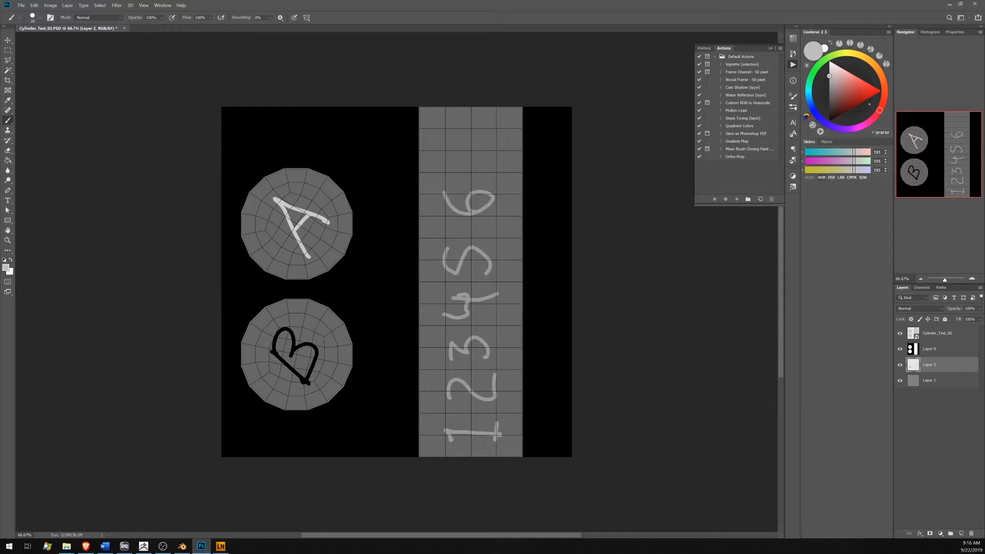
mouse_move(447, 166)
left_mouse_down()
mouse_move(437, 156)
mouse_move(491, 138)
mouse_move(468, 140)
left_mouse_up()
right_click(470, 144)
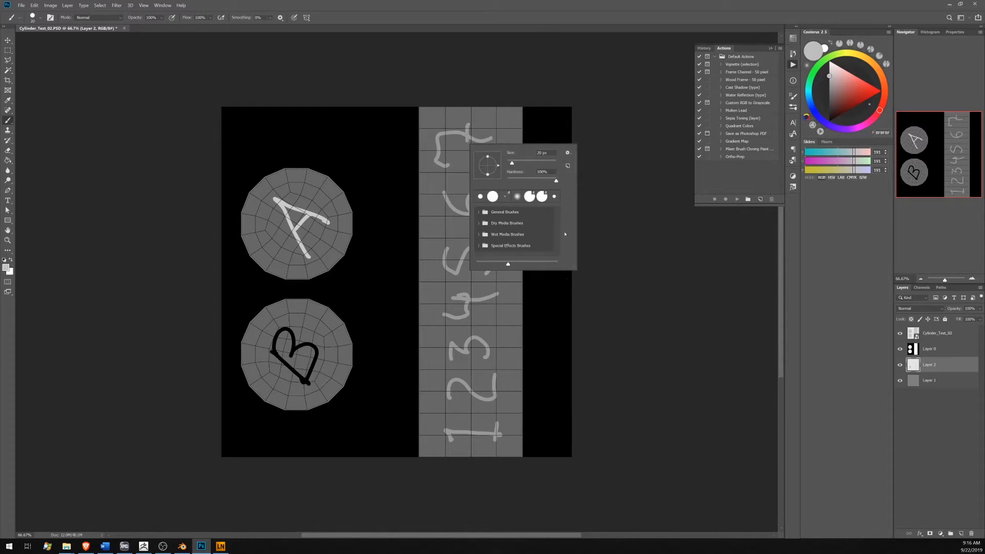
left_click(589, 82)
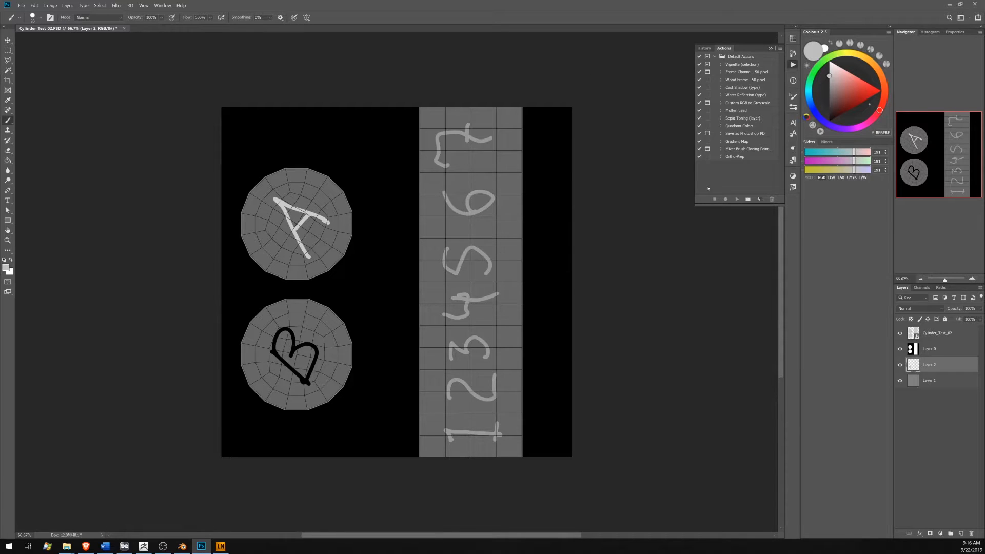
Step: Hide the wireframe layer and save the PSD, switch to ZBrush and import the saved file as the cylinder's displacement map
left_click(899, 333)
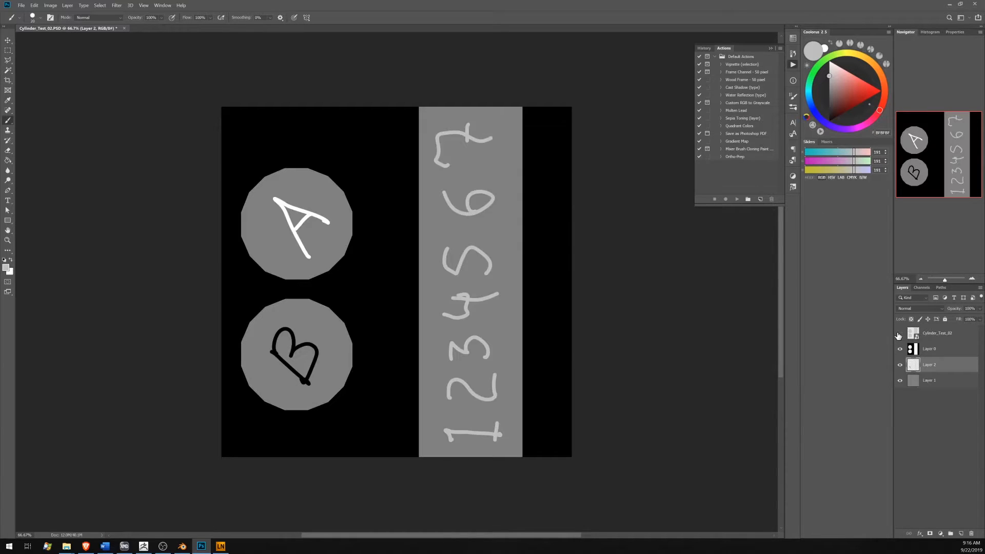
key("ctrl+s")
left_click(144, 546)
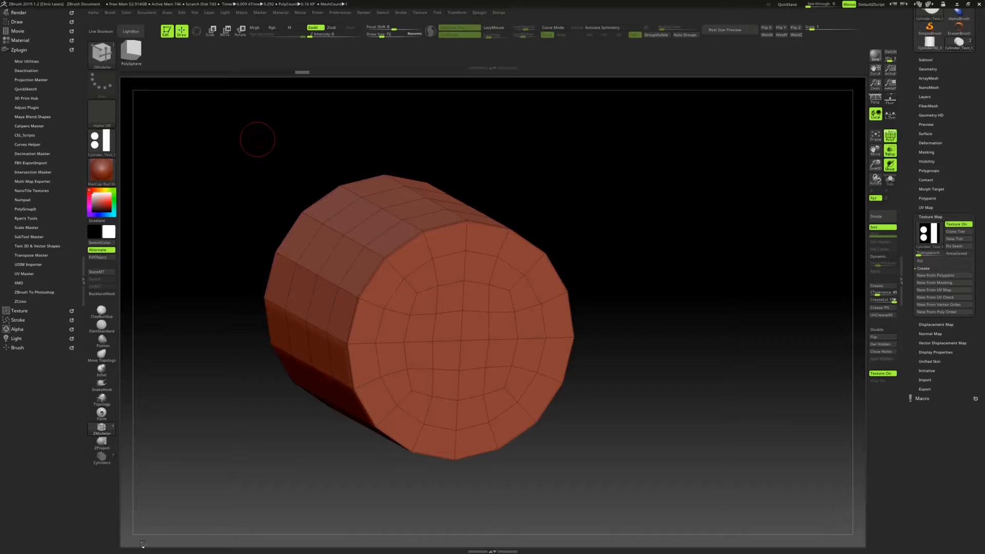
left_click(942, 325)
left_click(929, 244)
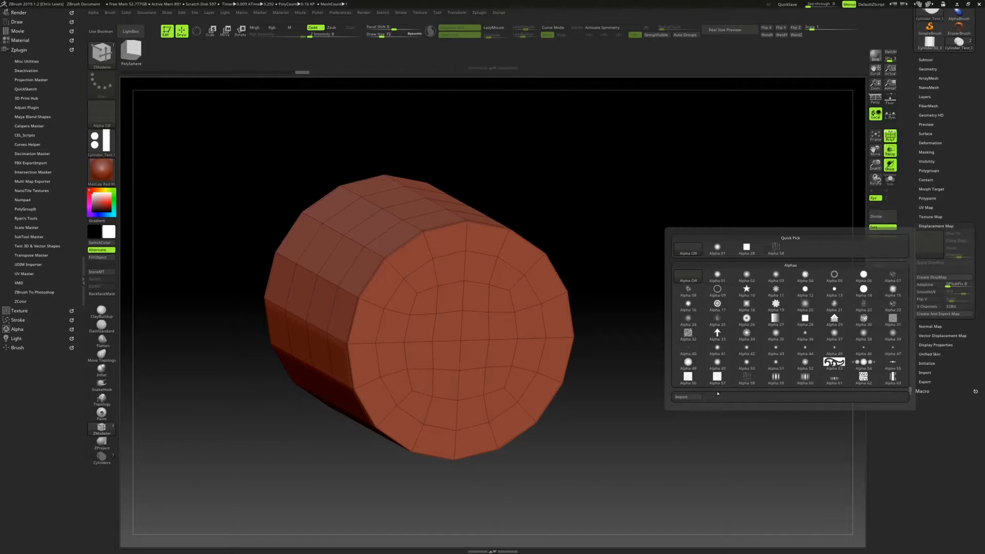
left_click(688, 397)
double_click(378, 271)
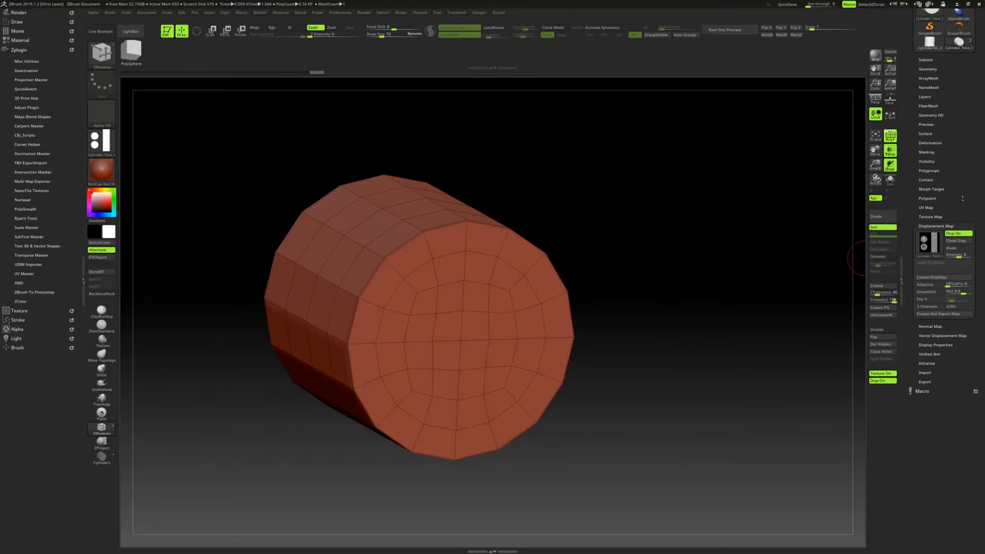
Step: Set the displacement map intensity to 0.25, subdivide the cylinder and hide its polygon wireframe
left_click_drag(961, 199, 961, 240)
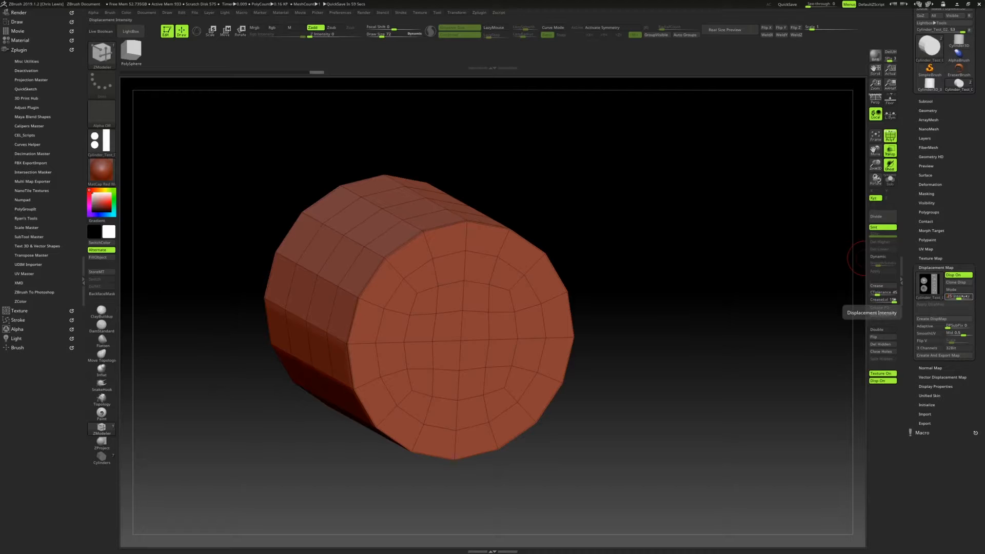
key("Return")
left_click_drag(818, 282, 774, 283)
key("ctrl+d")
key("ctrl+d")
left_click(890, 136)
Step: Apply the displacement map at subdivision level 5, undo it and apply it again at level 6 to inspect the characters
left_click(957, 275)
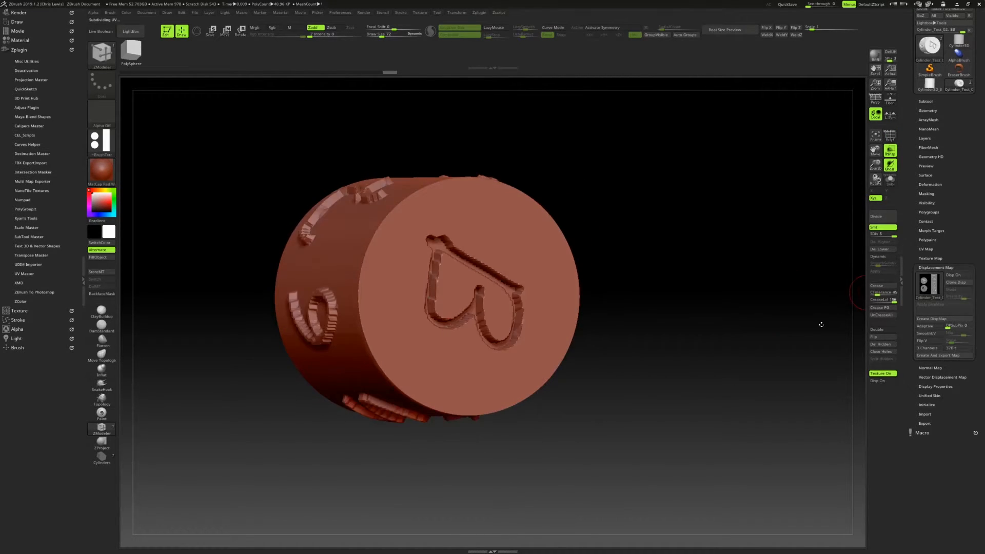
left_click_drag(821, 324, 756, 304)
left_click_drag(876, 151, 810, 252)
key("ctrl+z")
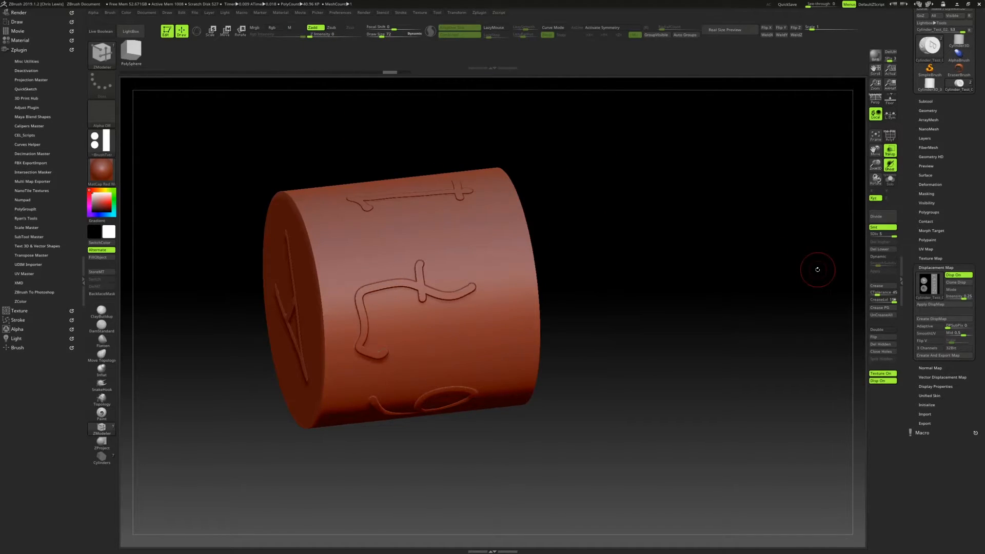
key("ctrl+shift+z")
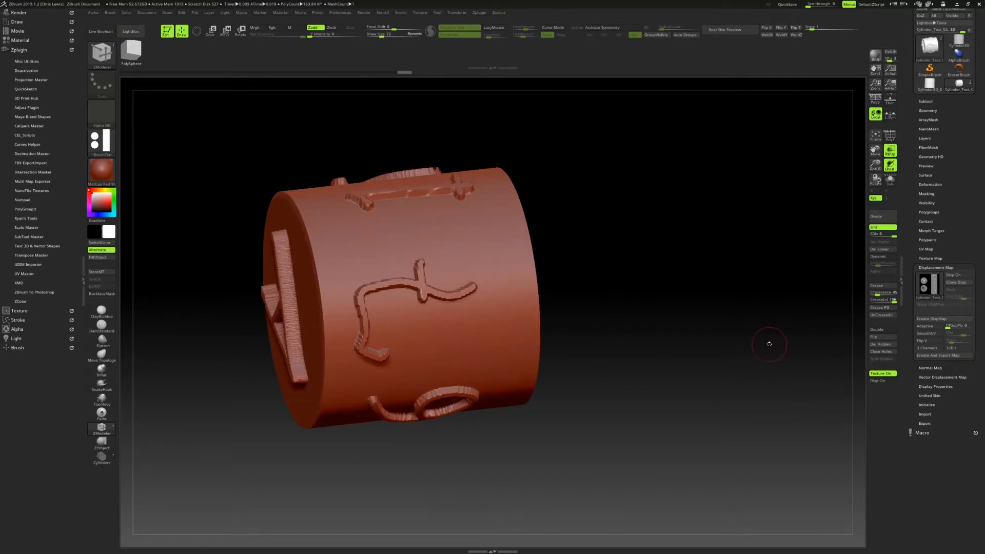
left_click_drag(769, 344, 753, 266)
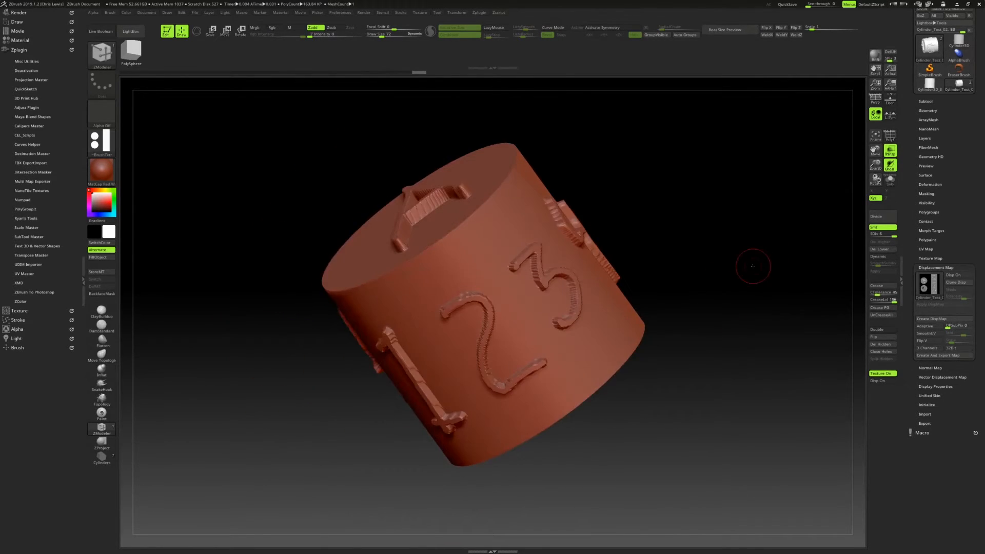
Step: Undo the applied displacement, raise the cylinder to subdivision level 7 and try applying the map again
key("ctrl+z")
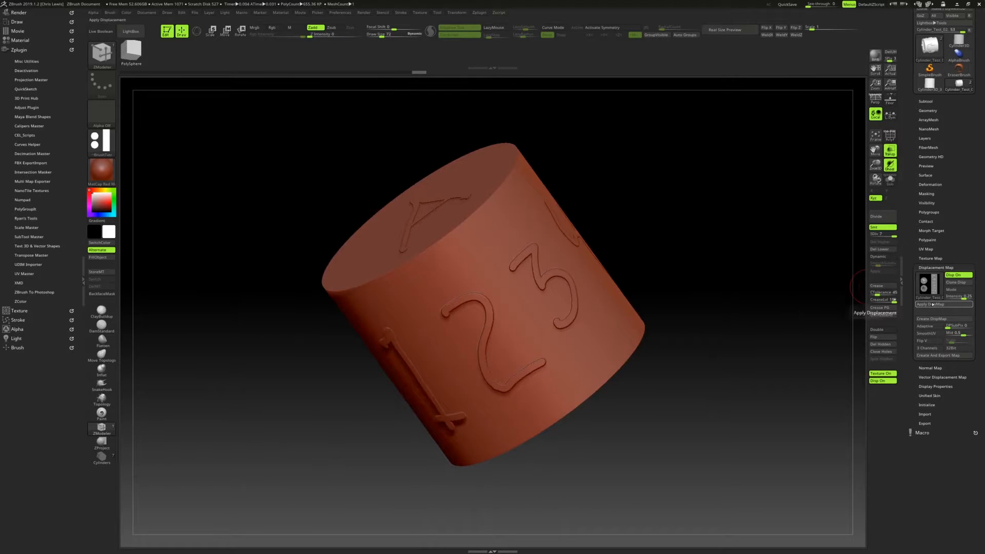
left_click(933, 304)
left_click_drag(807, 296, 696, 245)
key("d")
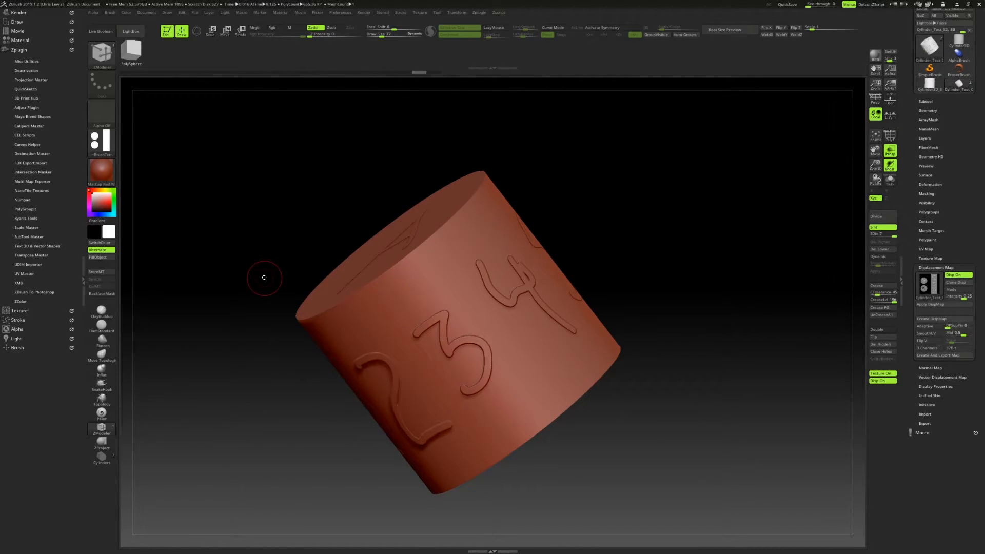
Step: Switch to Photoshop and show the Cylinder_Test_02 wireframe layer over the painted caps
key("alt+Tab")
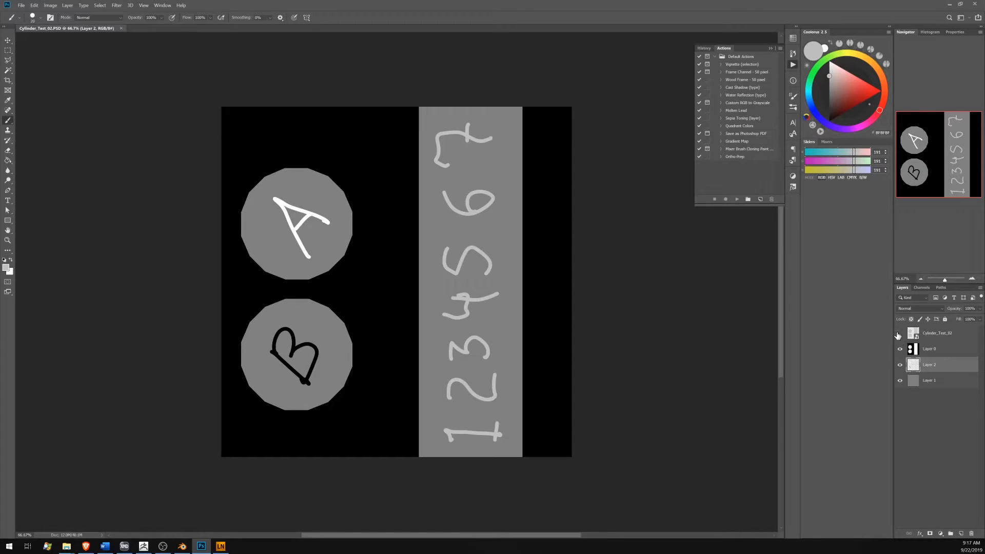
left_click(900, 333)
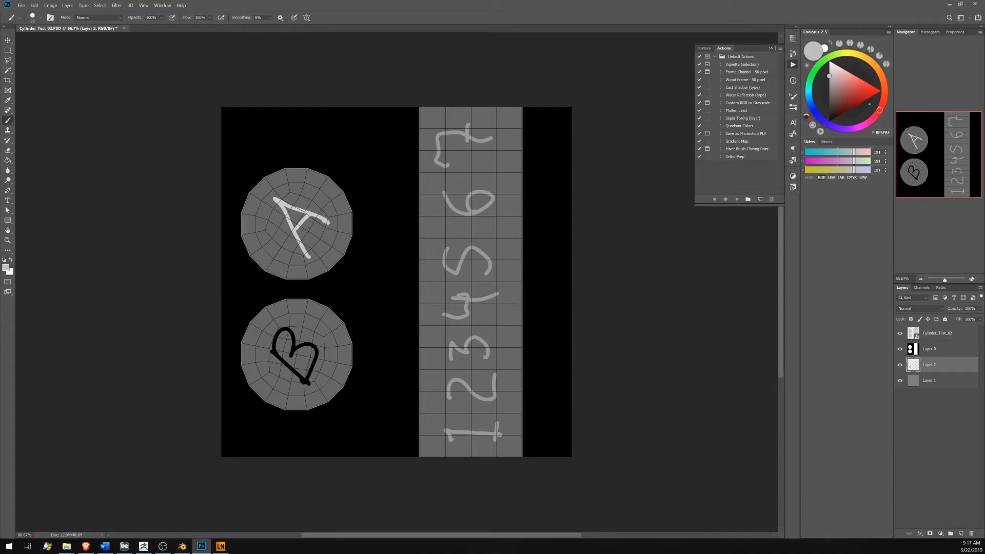
left_click(972, 279)
left_click_drag(939, 168, 920, 178)
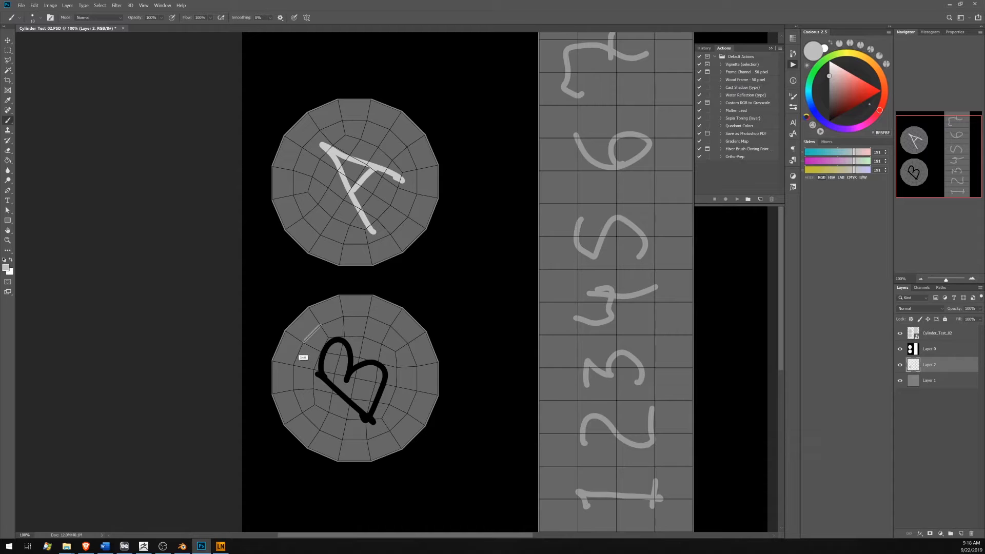
Step: Trace a closed ring of straight light gray brush segments along the outermost inner edge loop of the B cap
left_click(304, 342, "shift")
left_click(292, 365, "shift")
left_click(293, 393, "shift")
left_click(303, 414, "shift")
left_click(321, 430, "shift")
left_click(342, 440, "shift")
left_click(366, 441, "shift")
left_click(388, 430, "shift")
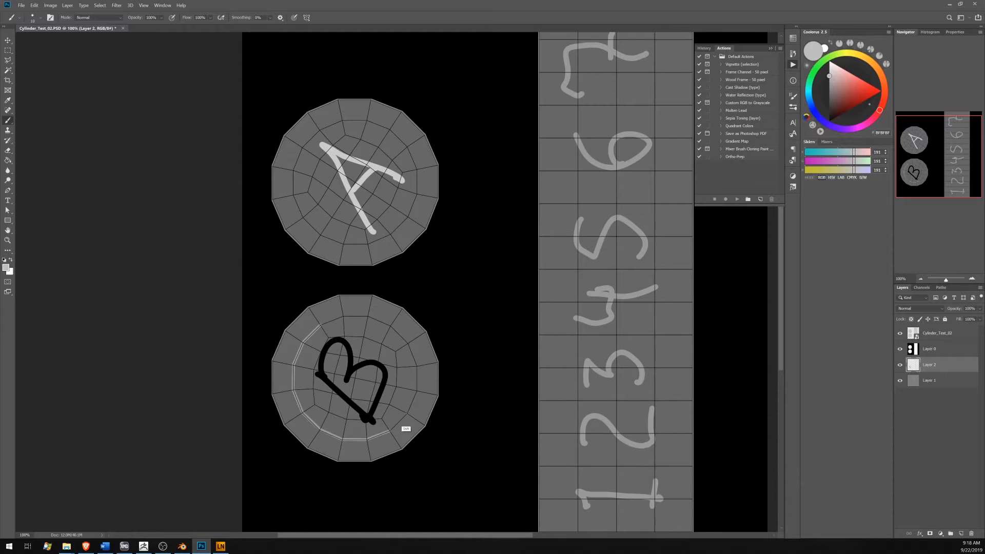
left_click(405, 413, "shift")
left_click(415, 392, "shift")
left_click(415, 365, "shift")
left_click(405, 344, "shift")
left_click(368, 316, "shift")
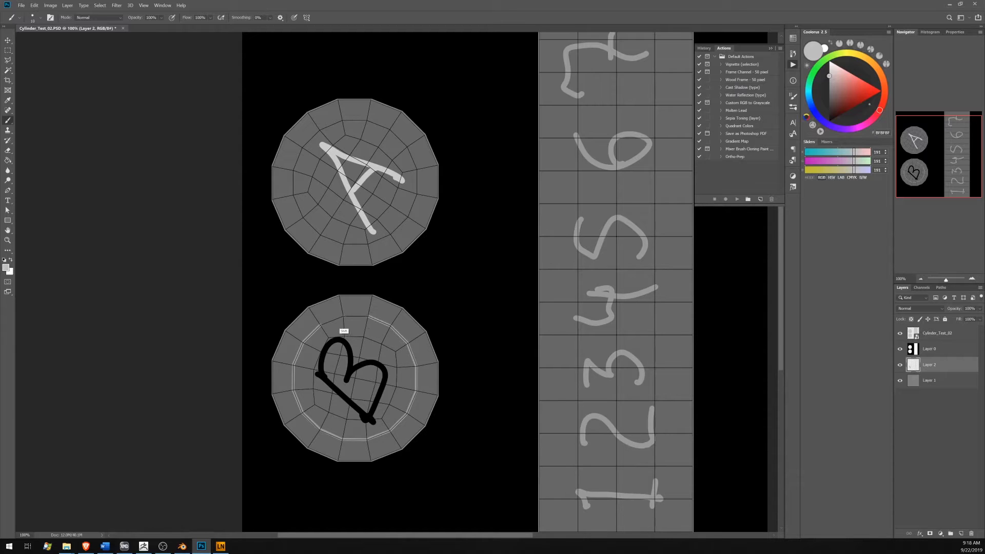
left_click(343, 316, "shift")
left_click(320, 327, "shift")
Step: With the UV mask layer temporarily hidden, fill the area between the traced ring and a loose outline around the B cap with light gray
left_click(8, 162)
left_click(900, 349)
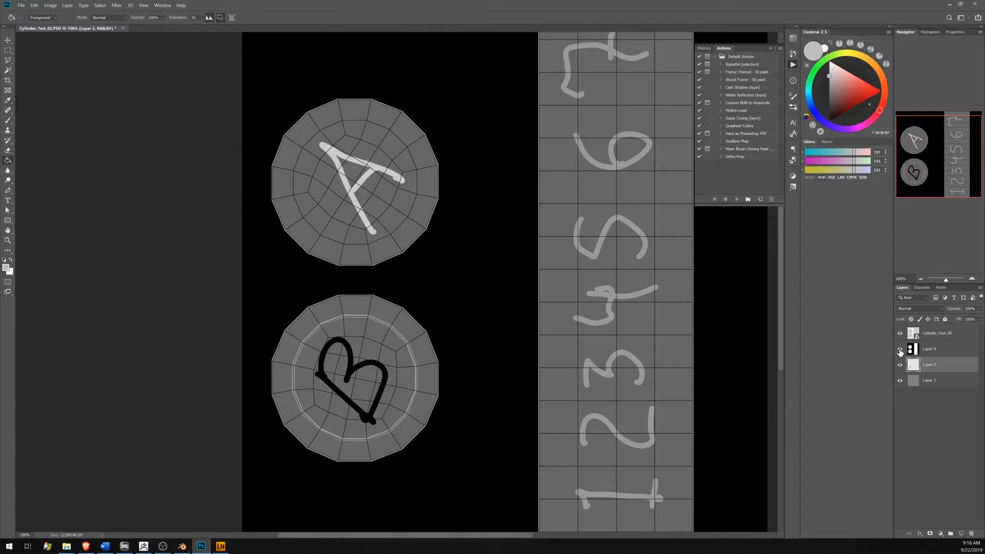
left_click(448, 391)
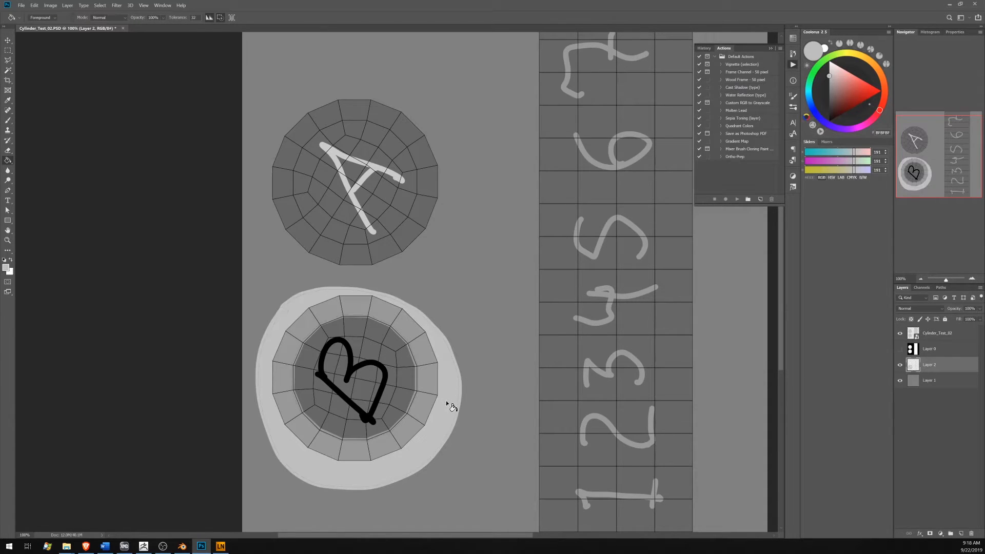
left_click(448, 400)
left_click(899, 348)
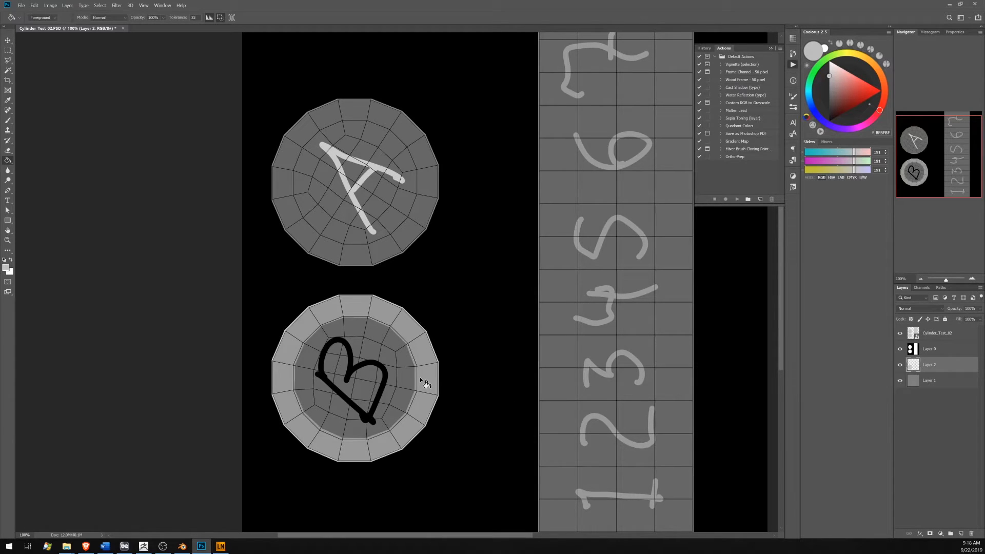
Step: Switch to ZBrush to examine the cylinder's B cap, and return to the displacement painting in Photoshop
left_click(143, 546)
left_click_drag(684, 427, 638, 318)
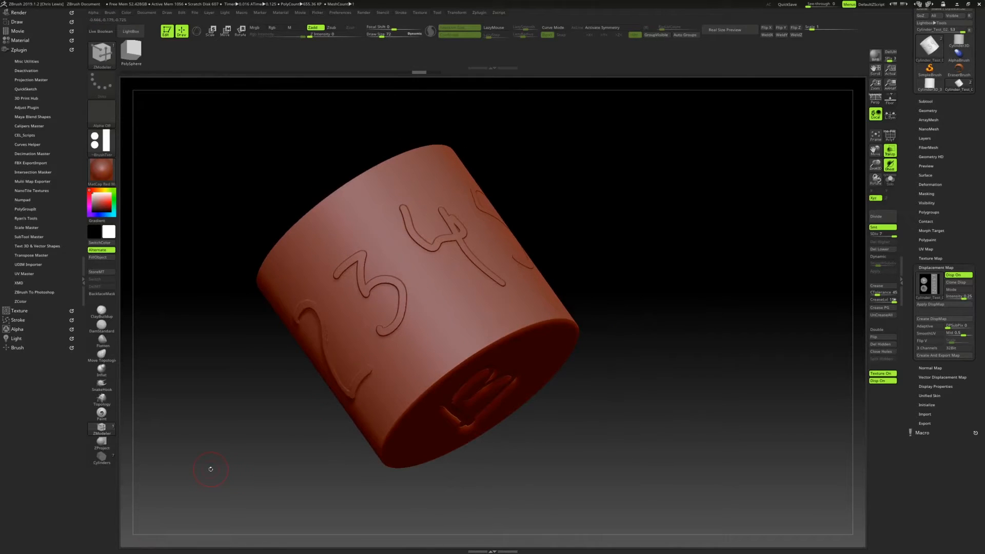
key("alt+Tab")
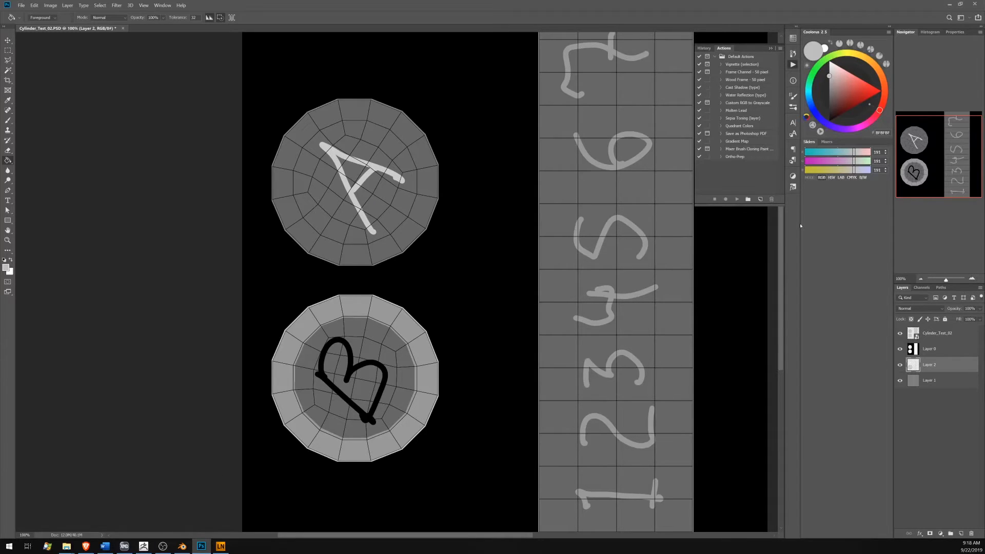
left_click_drag(945, 181, 944, 163)
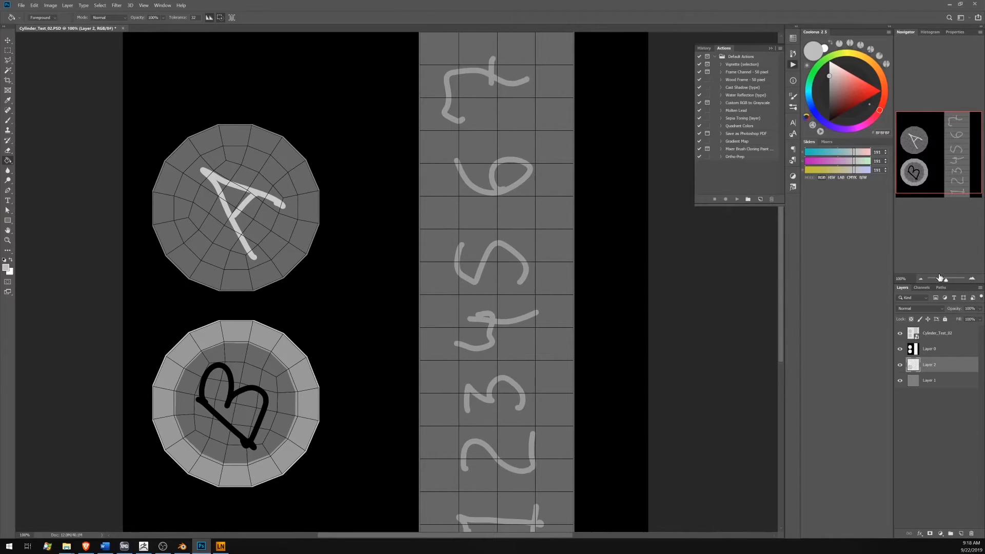
Step: Select a tall strip over the outer edge of the number column beside the numerals' baselines and fill it with the light gray foreground color
key("ctrl+minus")
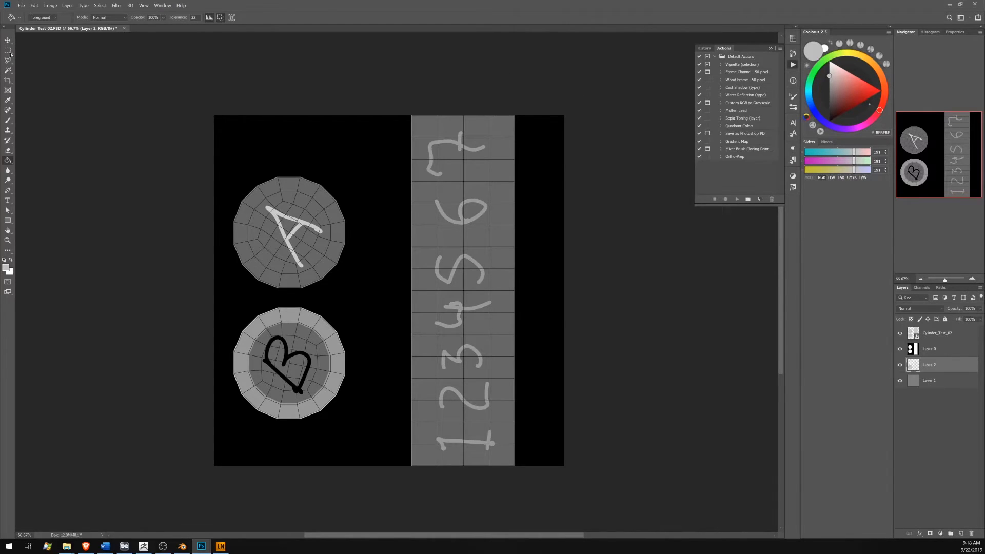
left_click(8, 50)
left_click_drag(542, 116, 500, 476)
left_click(35, 5)
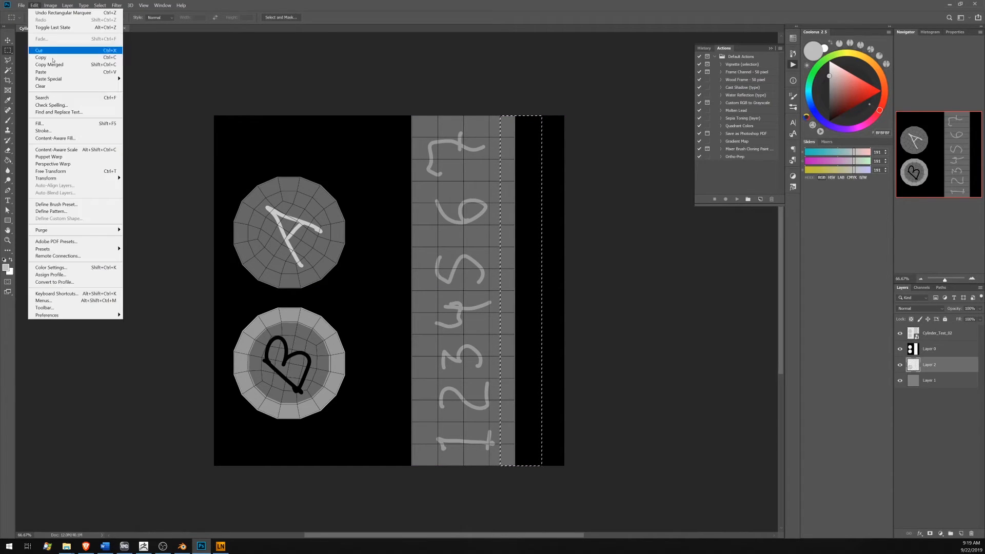
left_click(51, 123)
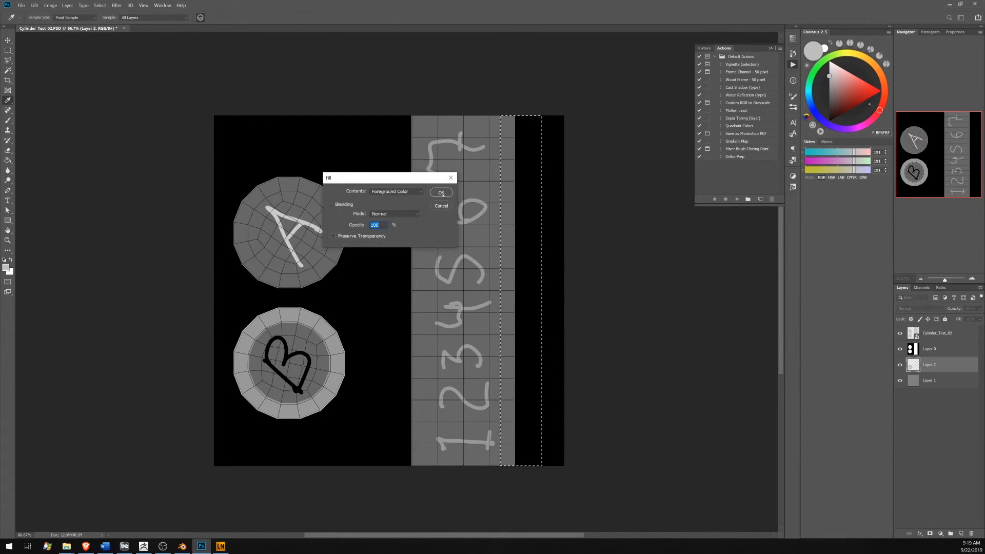
left_click(440, 192)
Step: Fill a narrow full-height band along the number strip's edge nearest the caps with dark gray 404040
left_click_drag(383, 93, 425, 476)
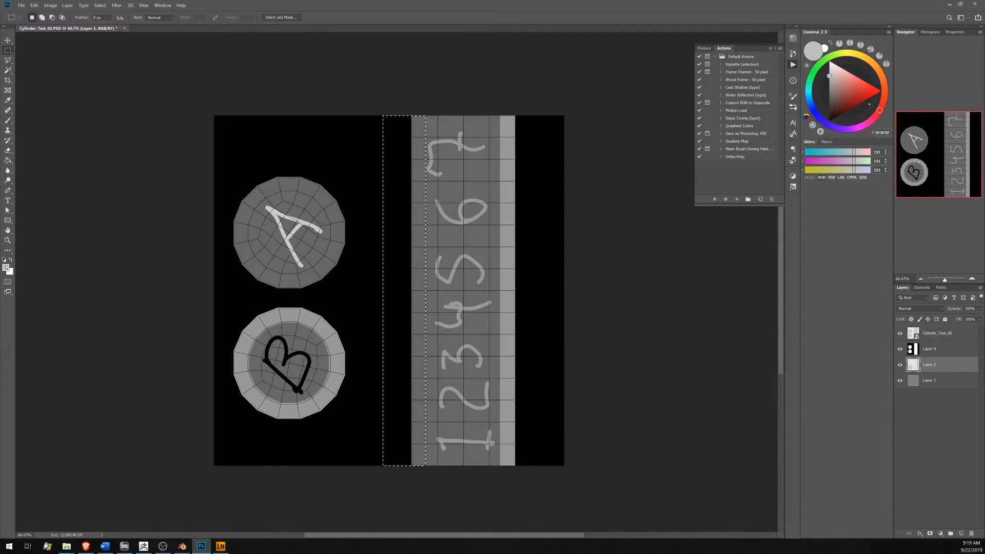
left_click(7, 267)
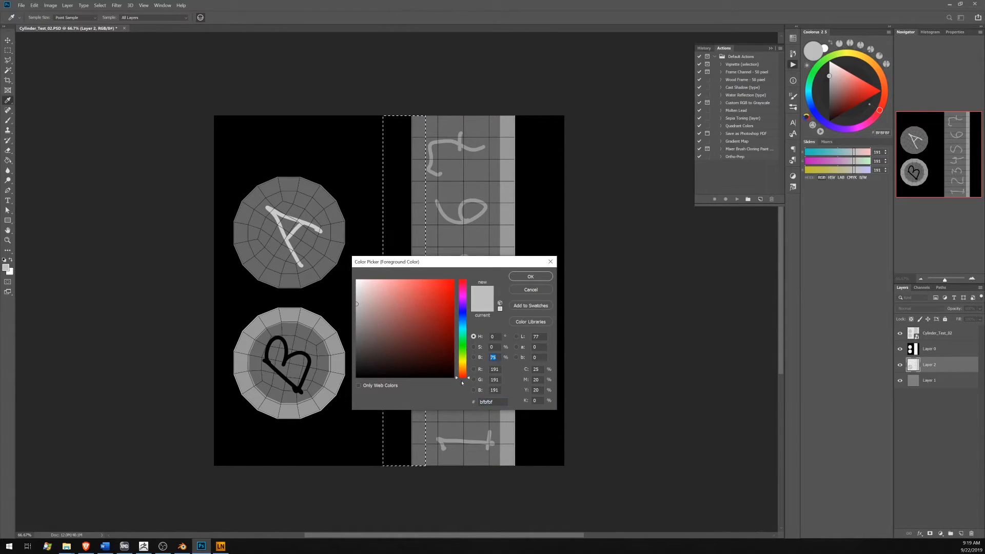
type("404040")
key("Return")
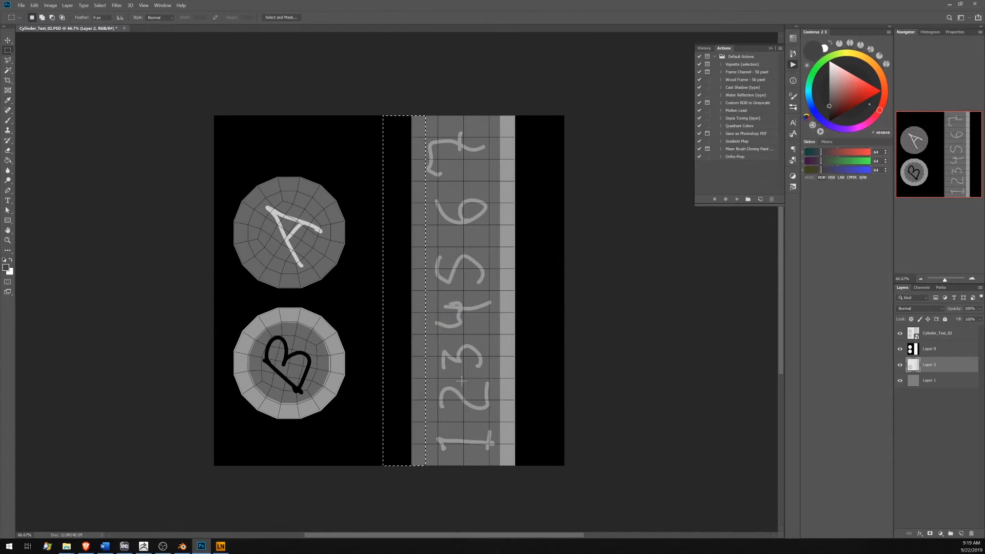
left_click(34, 5)
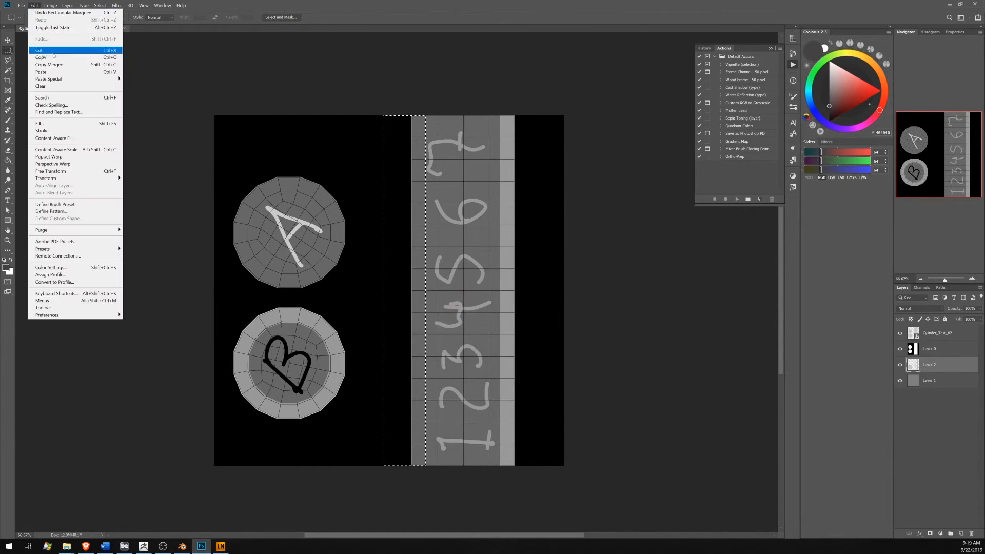
left_click(54, 124)
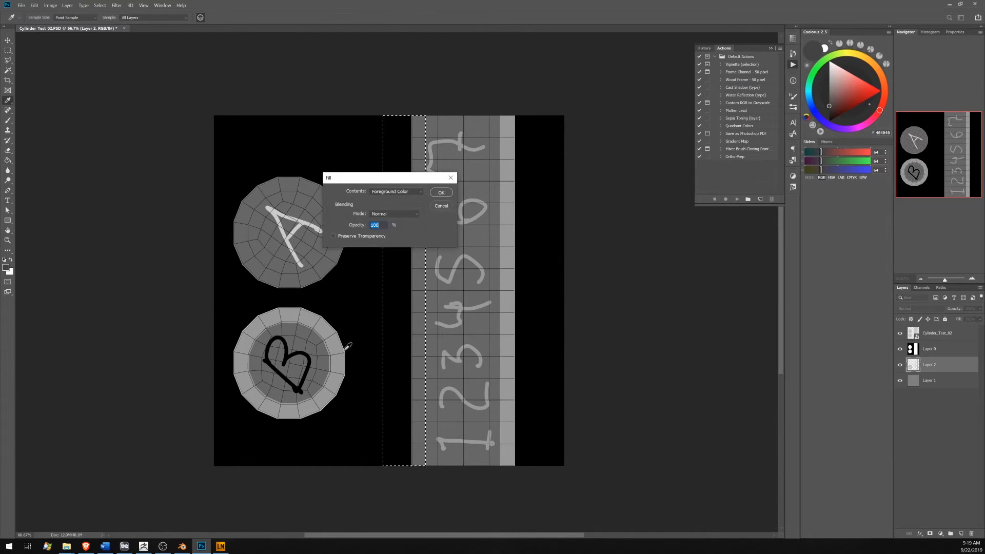
key("Return")
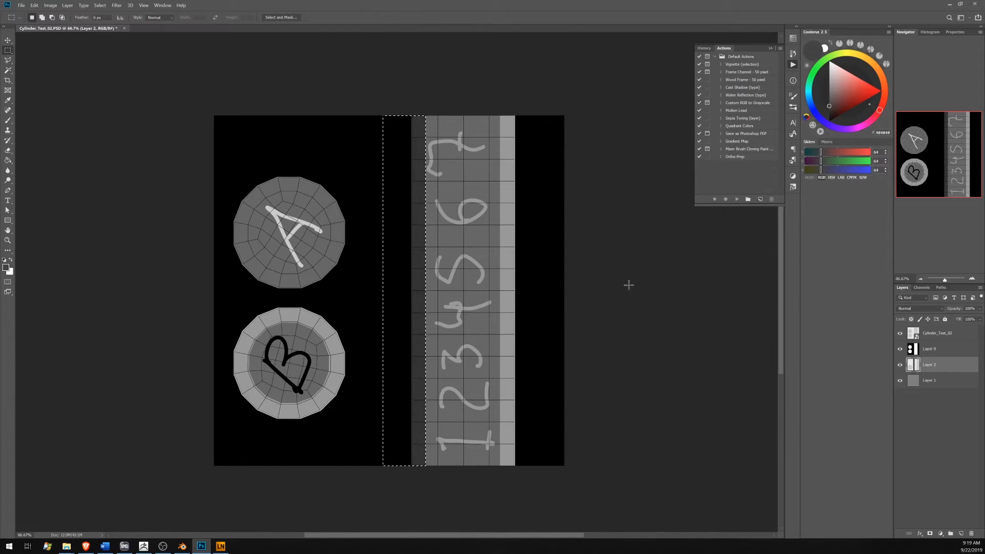
Step: Deselect and trace a closed ring of straight dark gray brush segments along the outermost inner edge loop of the A cap
left_click(972, 278)
left_click_drag(955, 165, 952, 165)
left_click(8, 121)
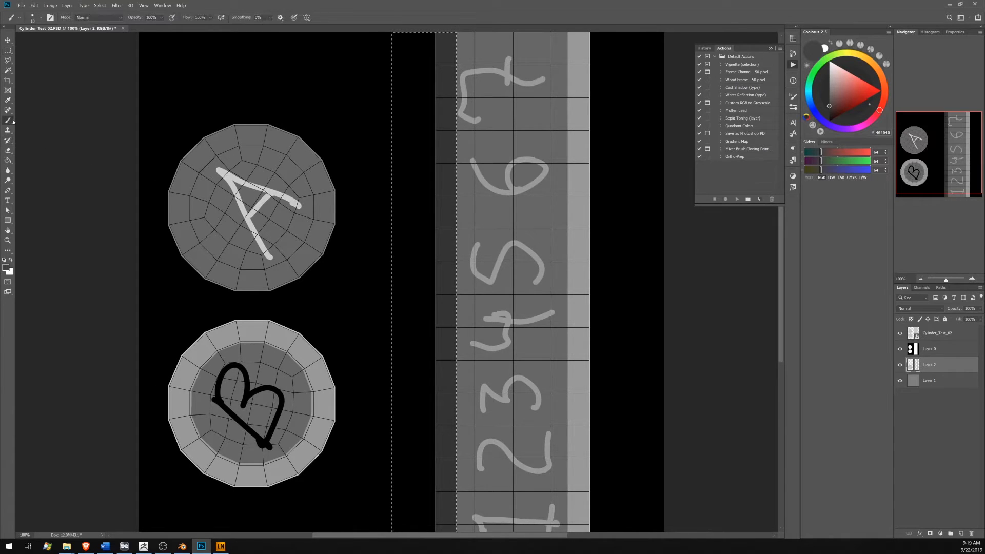
key("ctrl+d")
left_click(267, 269, "shift")
left_click(288, 260, "shift")
left_click(305, 243, "shift")
left_click(314, 221, "shift")
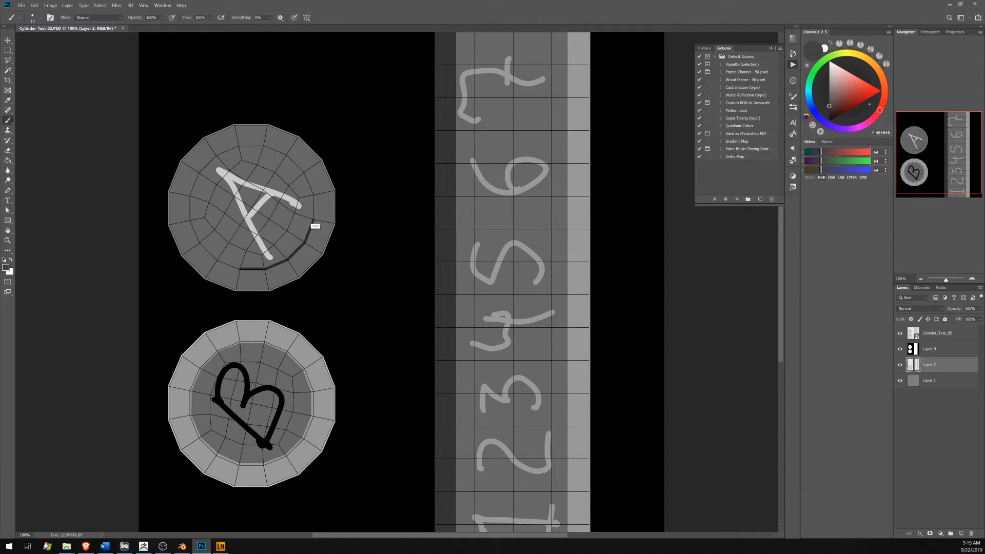
left_click(314, 195, "shift")
left_click(305, 173, "shift")
left_click(287, 155, "shift")
left_click(263, 145, "shift")
left_click(238, 145, "shift")
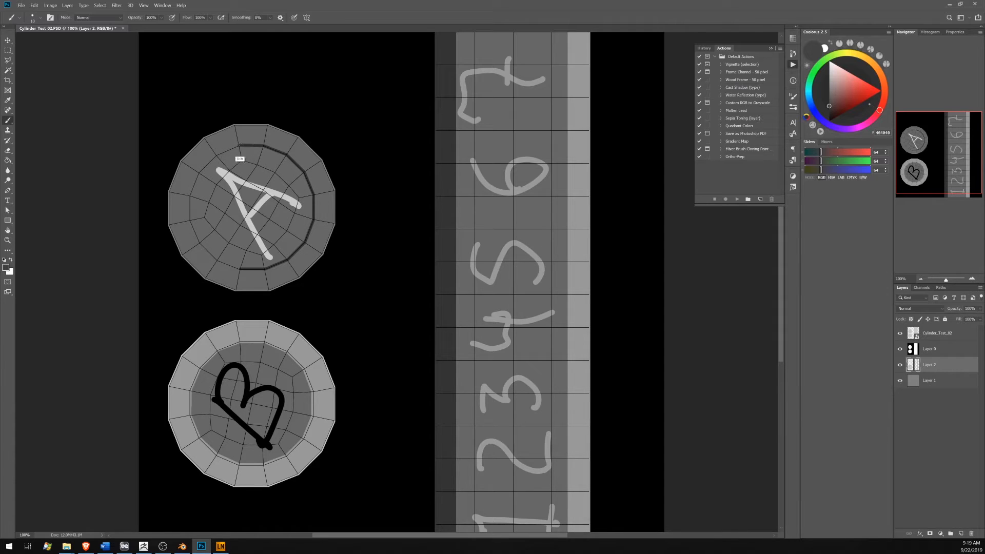
left_click(215, 153, "shift")
left_click(200, 171, "shift")
left_click(190, 196, "shift")
left_click(190, 221, "shift")
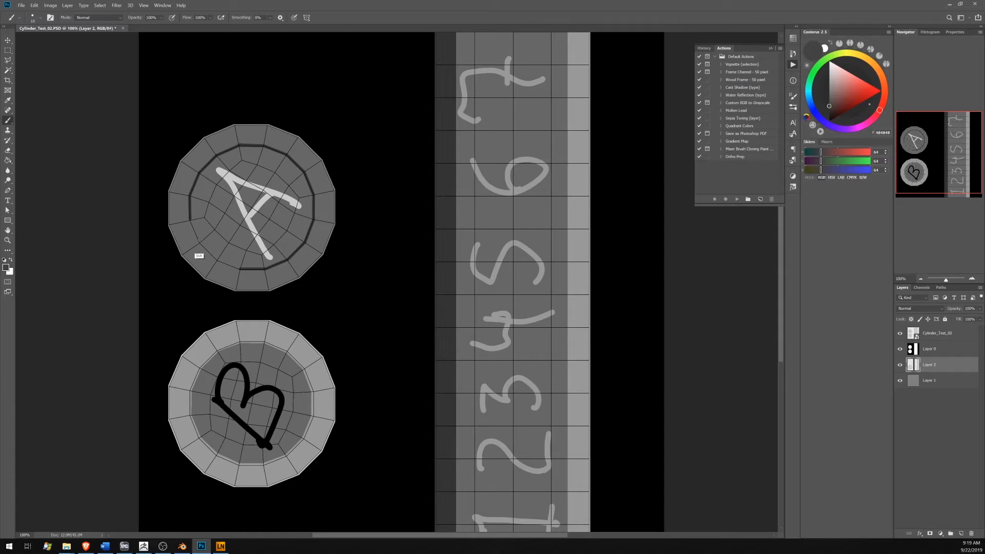
left_click(199, 244, "shift")
left_click(216, 261, "shift")
left_click(239, 268, "shift")
Step: Fill the A cap's outer band with dark gray, and save the painting with the Cylinder_Test_02 wireframe layer hidden
key("g")
left_click(327, 236)
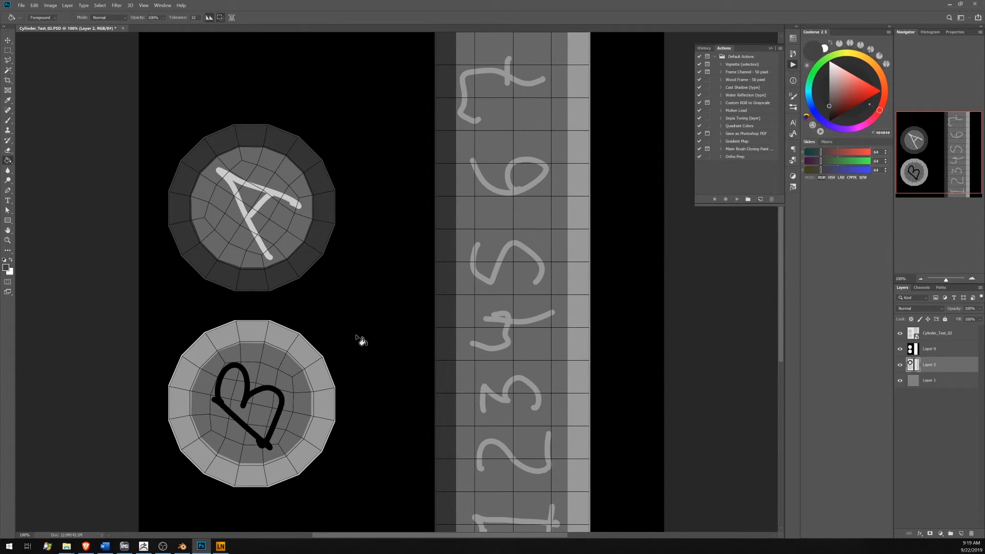
left_click(900, 333)
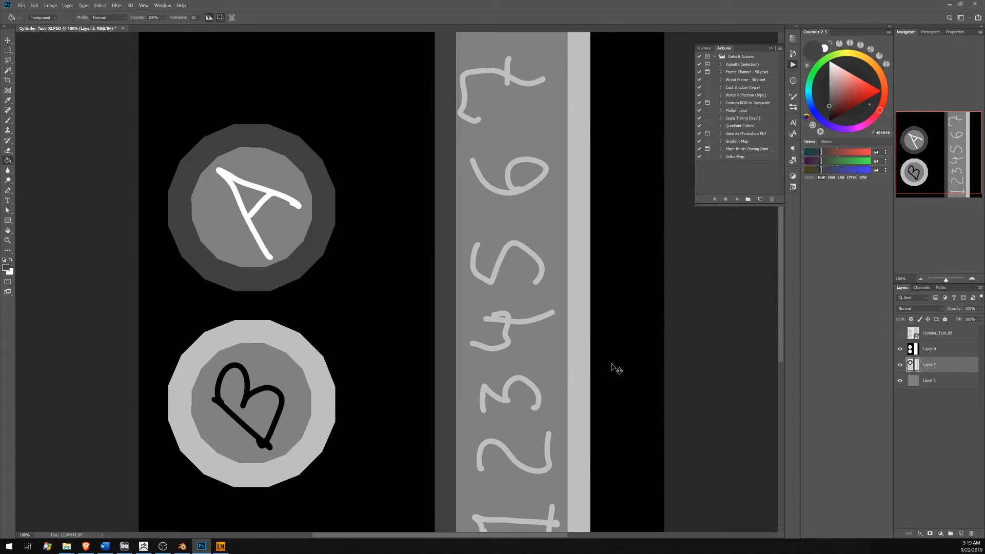
key("ctrl+s")
Step: Switch to ZBrush, import Cylinder_Test_02.PSD as the cylinder's displacement map, and apply it to the mesh
left_click(145, 545)
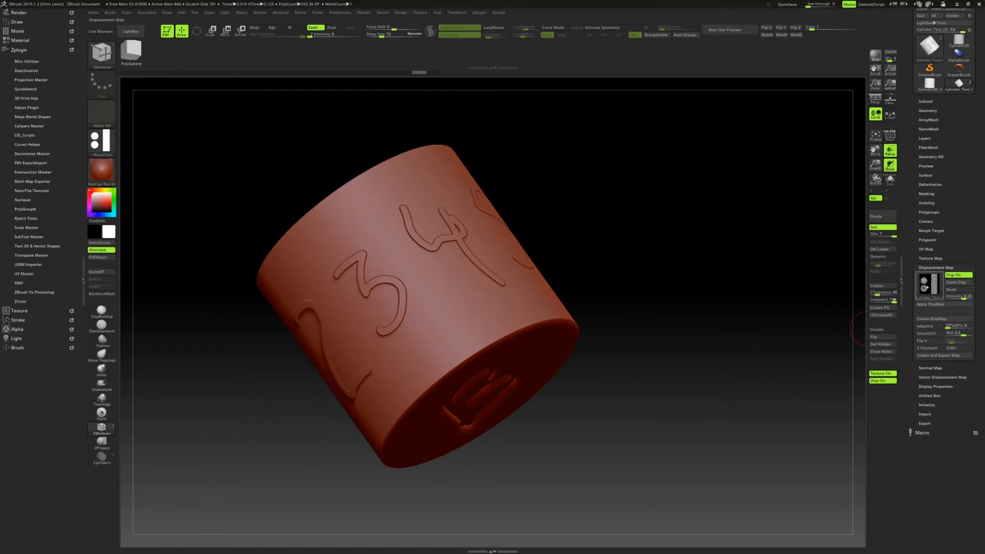
left_click(929, 284)
left_click(698, 438)
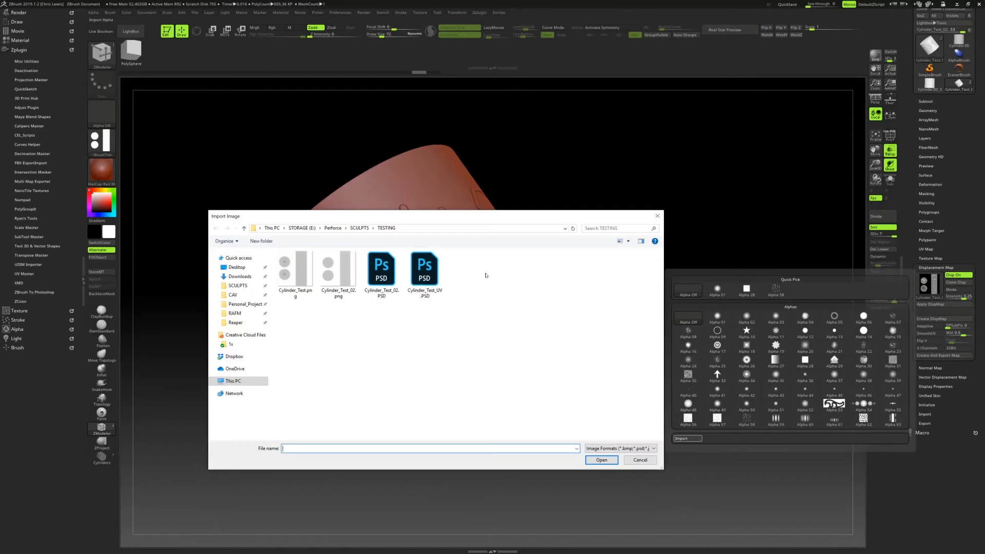
double_click(386, 275)
left_click_drag(575, 201, 745, 303)
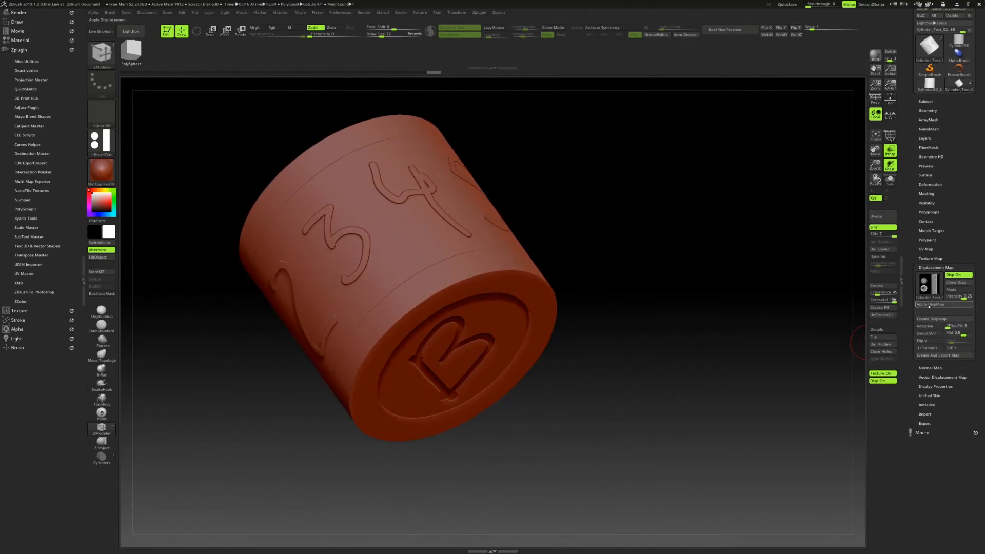
left_click(930, 305)
Step: Examine the displaced cylinder's rims, raised numbers and both caps from several angles
left_click_drag(842, 293, 780, 253)
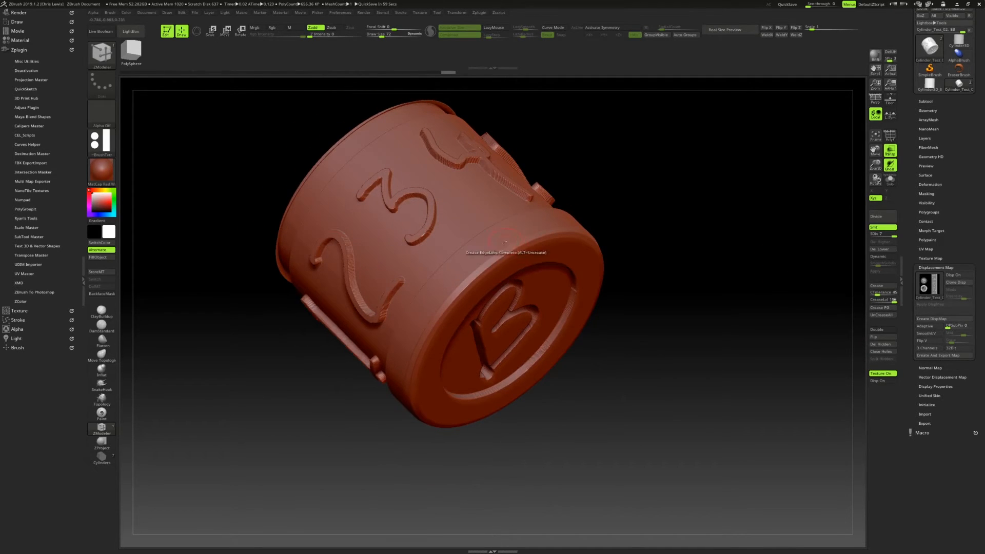
mouse_move(672, 278)
left_mouse_down()
mouse_move(693, 257)
mouse_move(653, 288)
mouse_move(667, 279)
mouse_move(681, 316)
mouse_move(660, 303)
left_mouse_up()
key("ctrl+shift")
right_click_drag(660, 304, 667, 323, "ctrl+shift")
left_click_drag(667, 323, 673, 309)
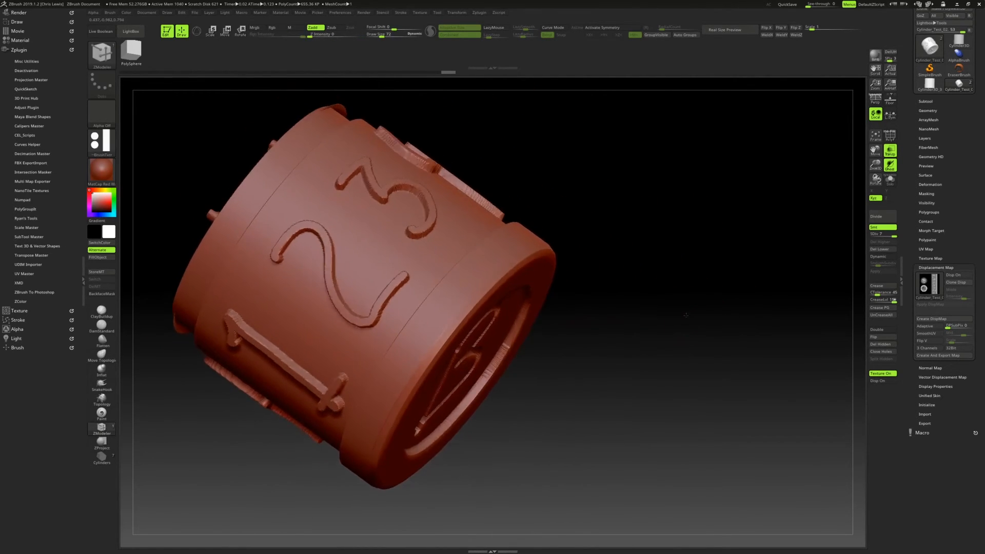
right_click_drag(673, 309, 683, 317, "ctrl+shift")
mouse_move(683, 318)
left_mouse_down()
mouse_move(668, 310)
mouse_move(668, 325)
mouse_move(627, 298)
mouse_move(663, 287)
mouse_move(671, 314)
mouse_move(699, 294)
mouse_move(633, 283)
mouse_move(632, 253)
mouse_move(659, 253)
mouse_move(675, 332)
mouse_move(575, 290)
mouse_move(622, 293)
mouse_move(613, 251)
mouse_move(627, 270)
mouse_move(607, 255)
left_mouse_up()
right_click(567, 279, "ctrl+shift")
left_click_drag(579, 292, 724, 371)
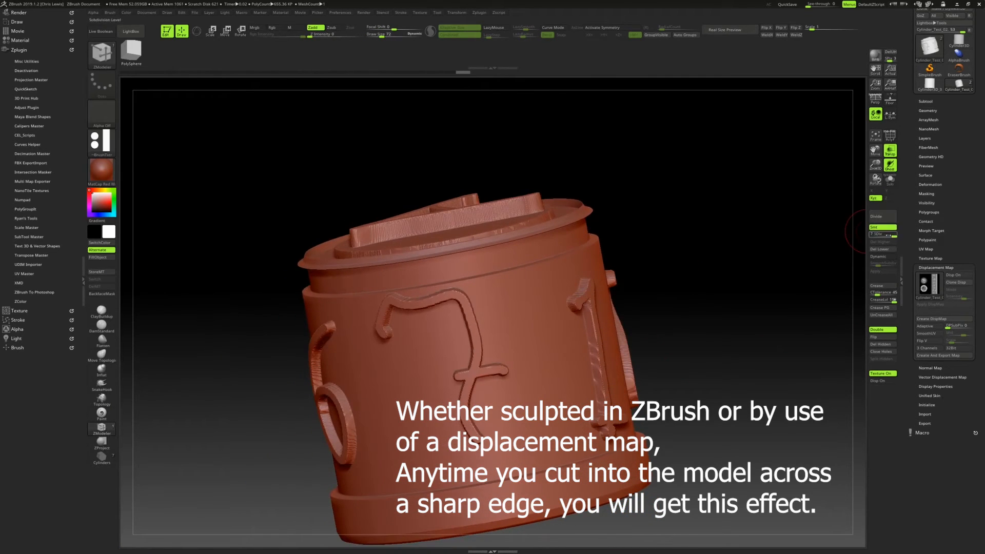
left_click_drag(787, 289, 676, 278)
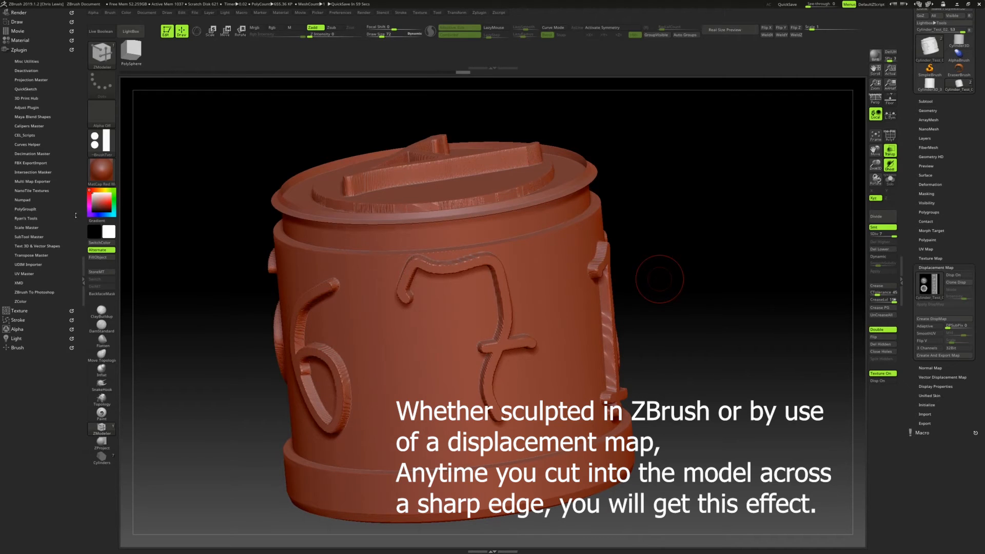
Step: Pre-process the Cylinder_Test_02 subtool in Decimation Master and decimate it to 65.536 thousand polygons
left_click(41, 153)
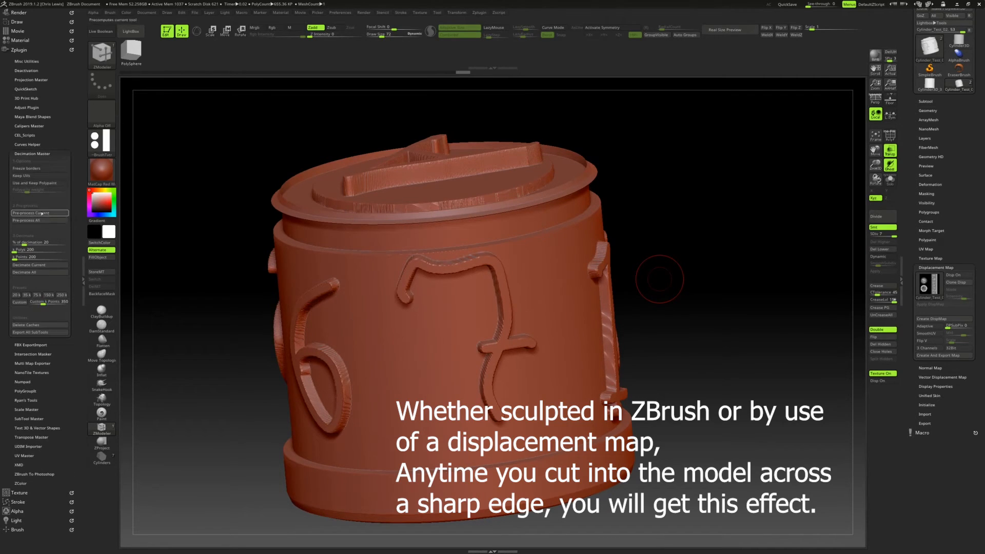
left_click(42, 213)
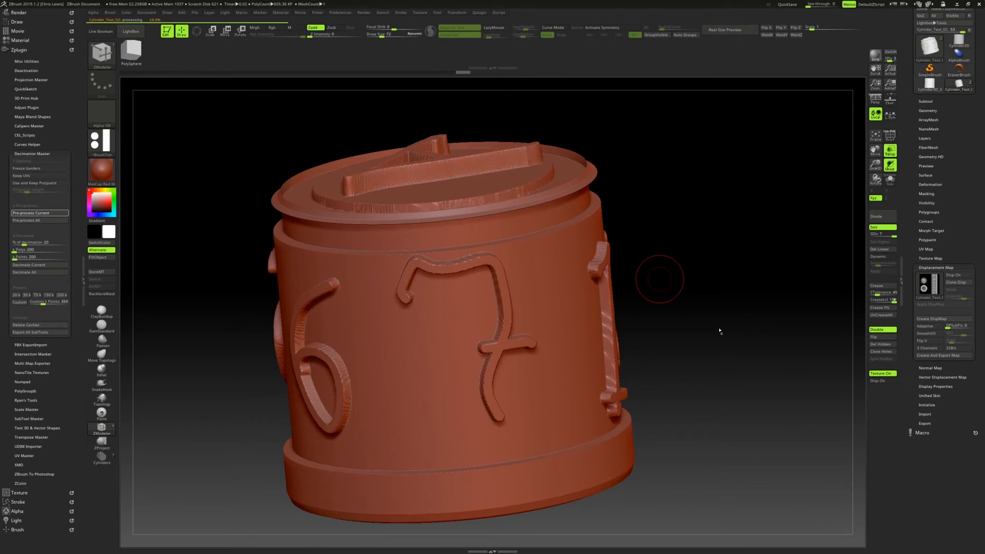
left_click(928, 102)
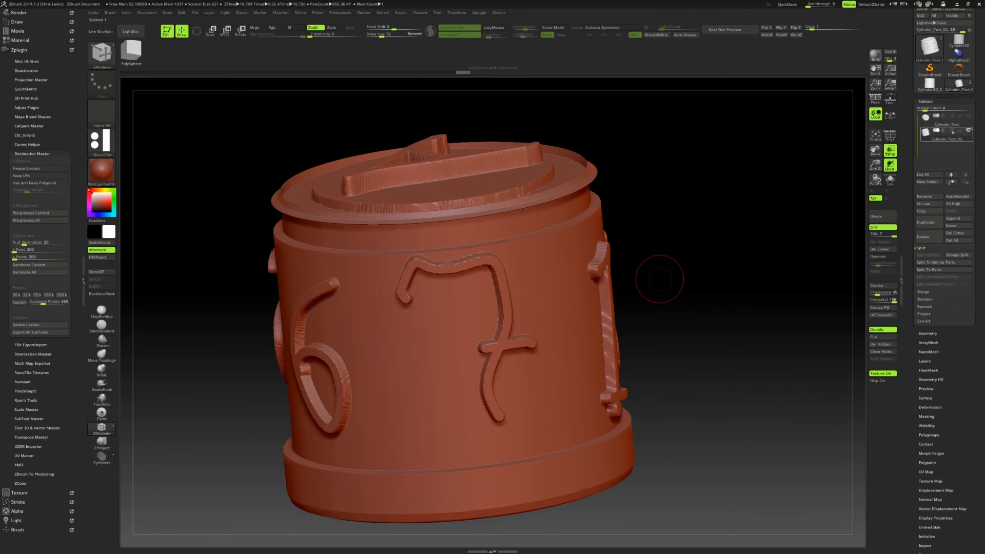
mouse_move(945, 139)
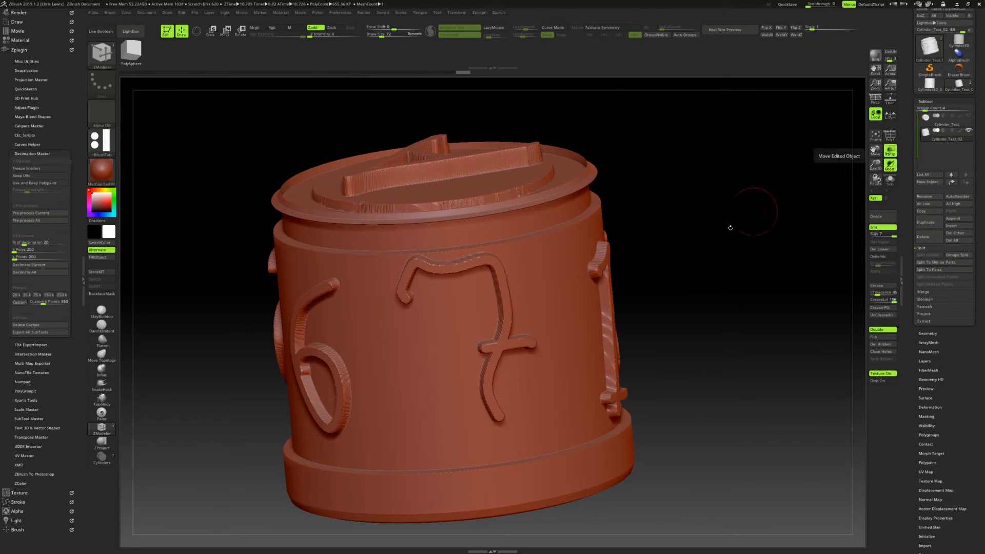
left_click_drag(756, 213, 686, 281)
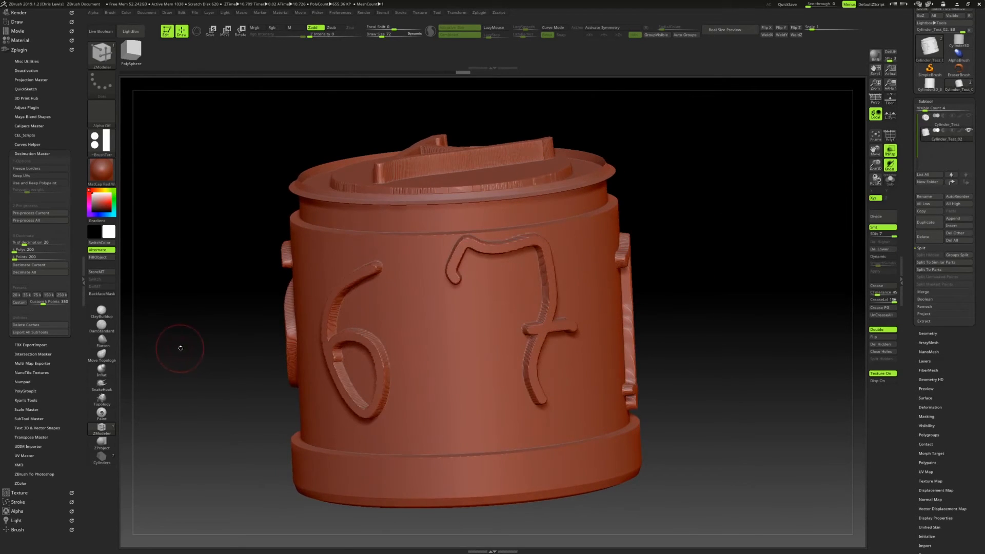
left_click_drag(180, 348, 164, 330)
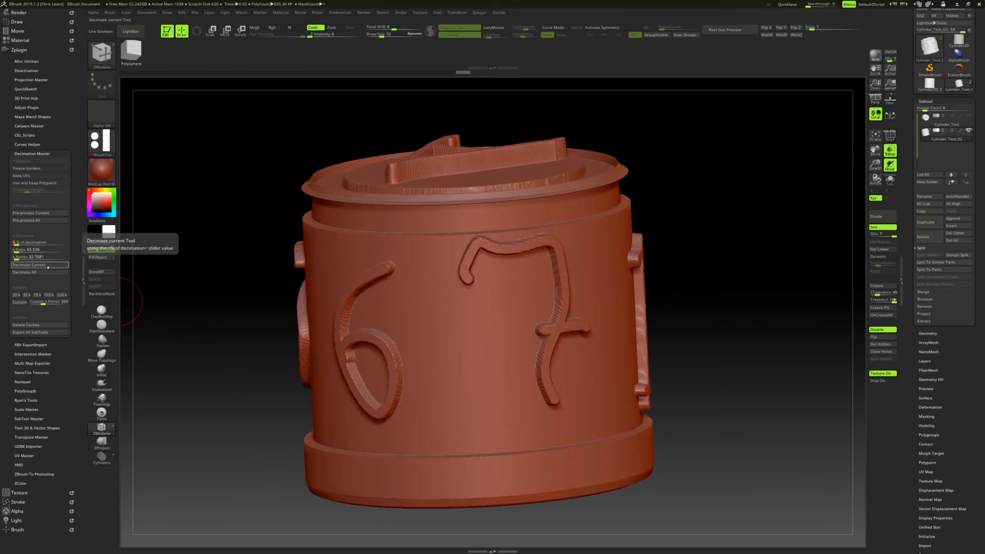
left_click(48, 265)
Step: Decimate the cylinder again to 13.1072 thousand polygons, and redo the decimation at 2 percent
left_click_drag(728, 357, 801, 306)
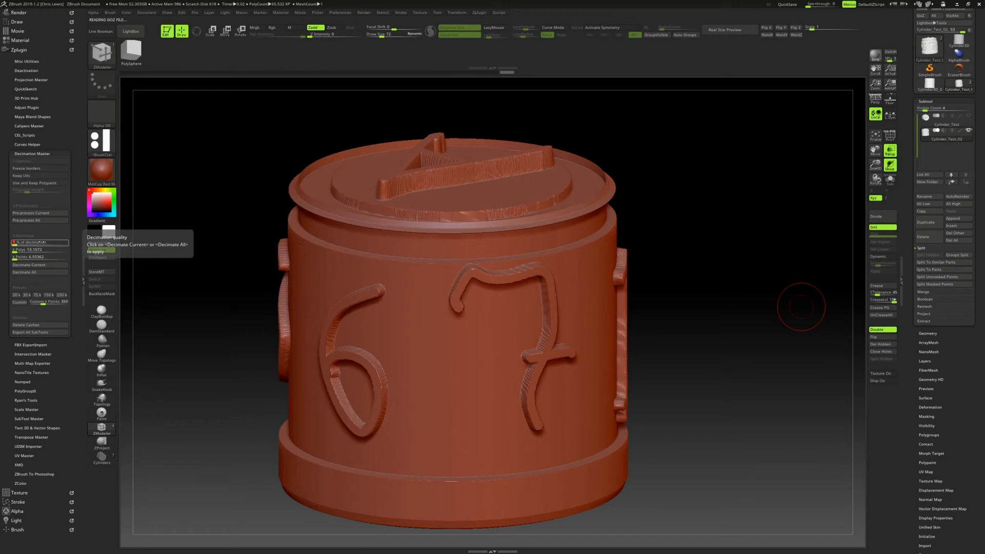
left_click(46, 265)
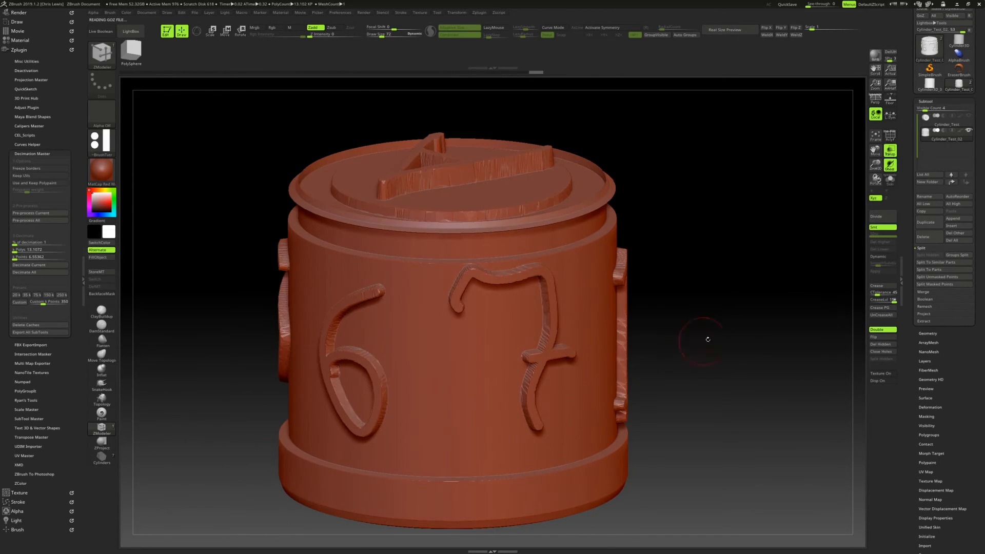
left_click_drag(729, 344, 699, 334)
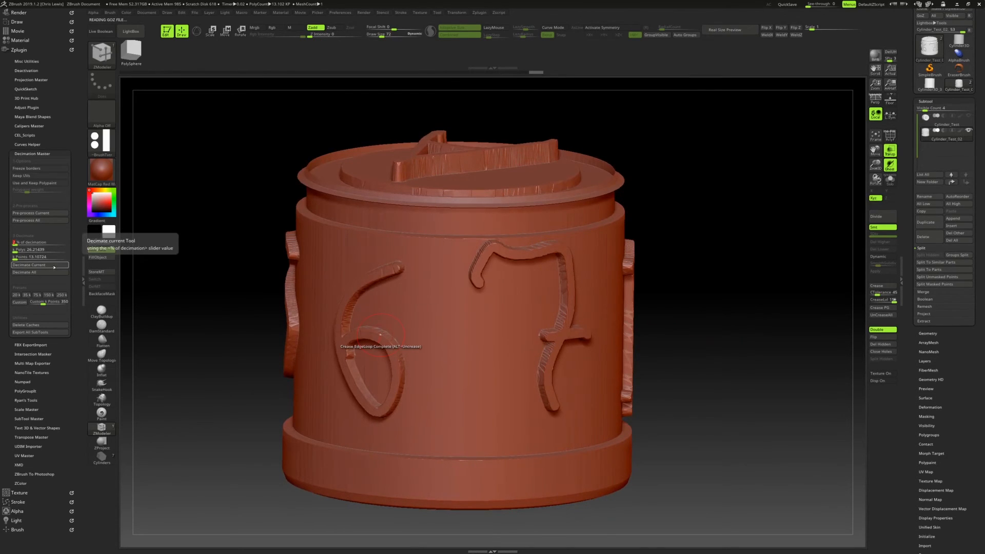
left_click_drag(677, 315, 664, 289)
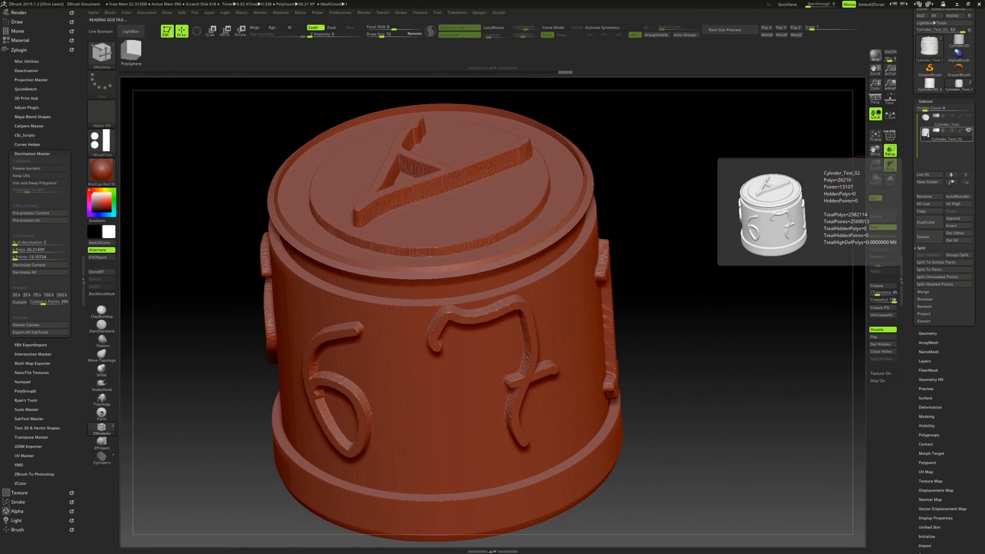
Step: Show the polygon wireframe and examine the decimated topology around the A cap, rim and numbers
left_click_drag(688, 333, 789, 295)
key("shift+f")
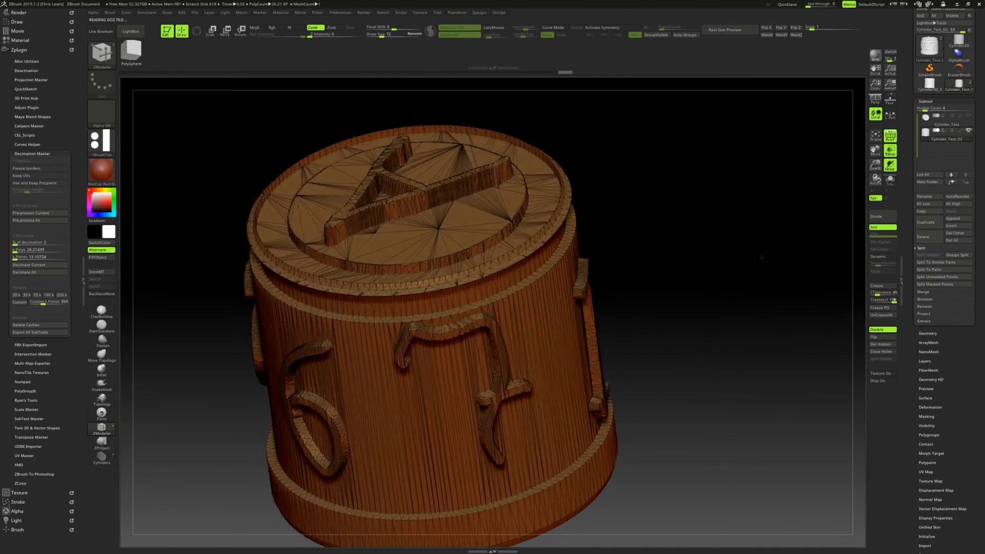
left_click_drag(826, 257, 752, 285)
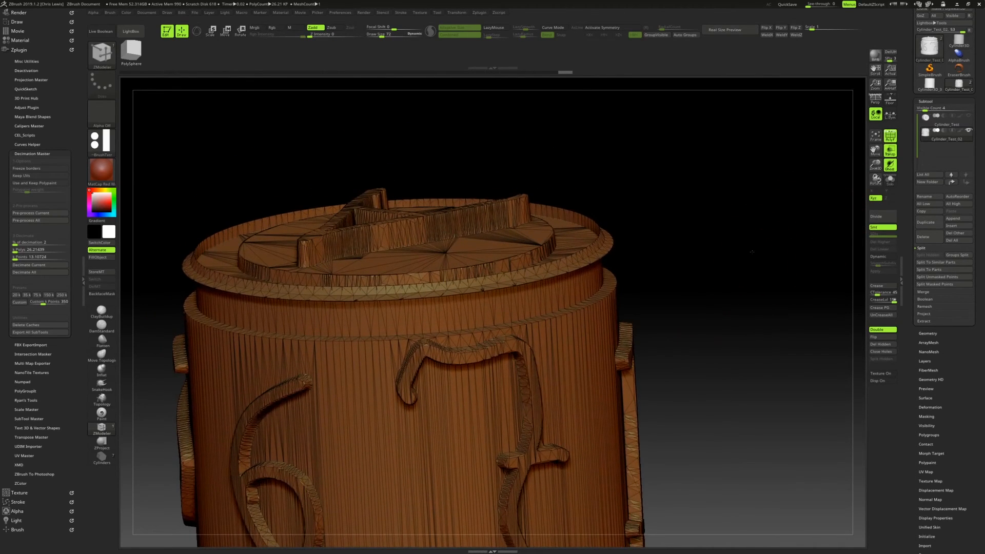
mouse_move(752, 252)
left_mouse_down()
mouse_move(759, 200)
mouse_move(780, 226)
mouse_move(865, 189)
left_mouse_up()
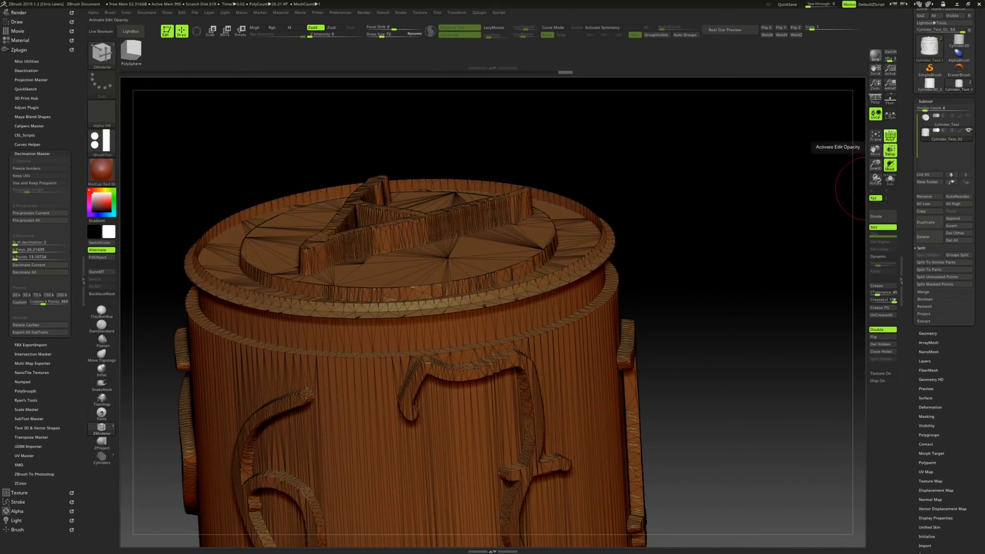
Step: Hide the polygon wireframe, turn on double-sided display for the decimated cylinder, and examine the A cap and rim
left_click(890, 135)
mouse_move(750, 277)
left_mouse_down()
mouse_move(725, 306)
mouse_move(755, 264)
mouse_move(747, 291)
left_mouse_up()
mouse_move(672, 248)
left_mouse_down()
mouse_move(732, 250)
mouse_move(714, 216)
mouse_move(712, 244)
mouse_move(741, 260)
mouse_move(725, 295)
mouse_move(728, 277)
mouse_move(753, 263)
mouse_move(747, 242)
left_mouse_up()
key("space")
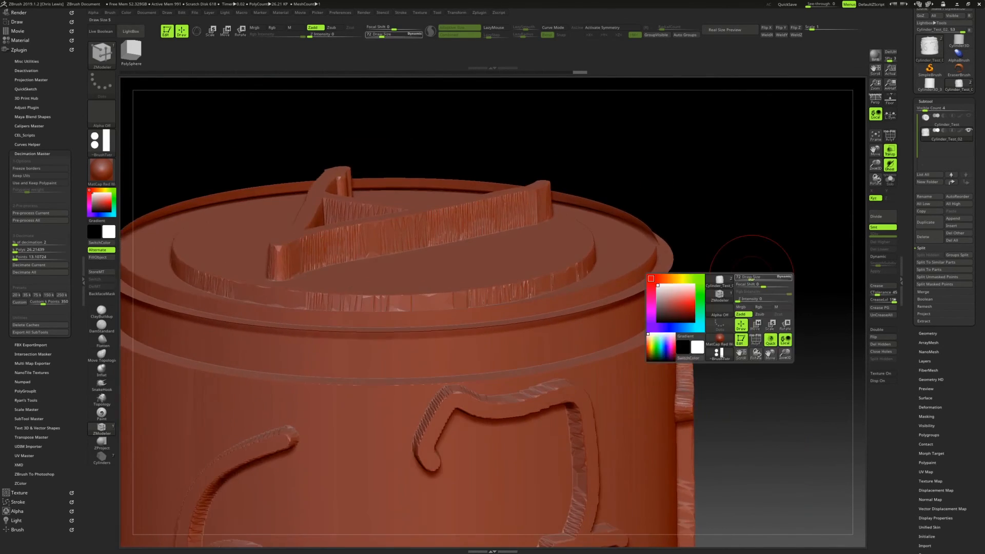
left_click(882, 329)
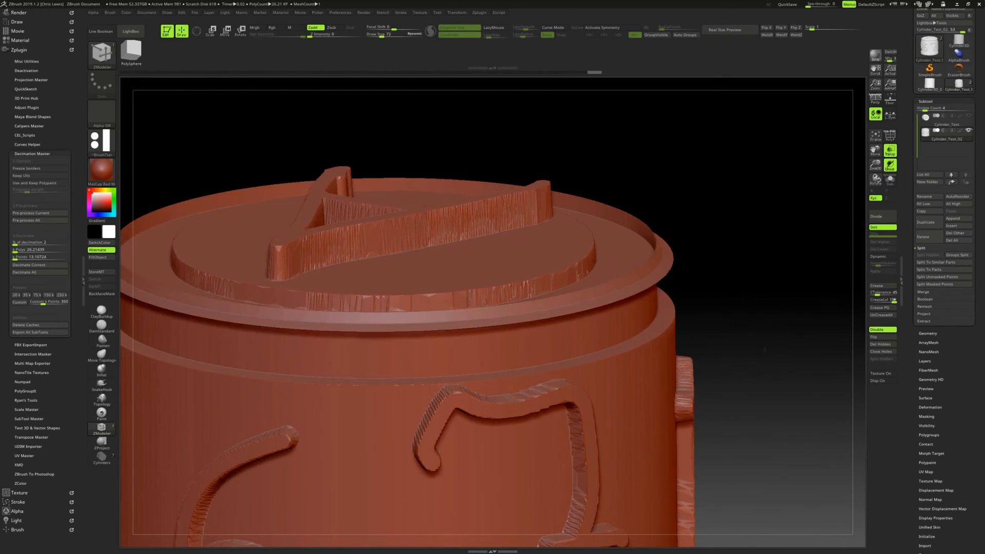
left_click_drag(758, 313, 750, 341)
Step: Smooth the outer rim beside the raised A cap with the Smooth brush
key("shift")
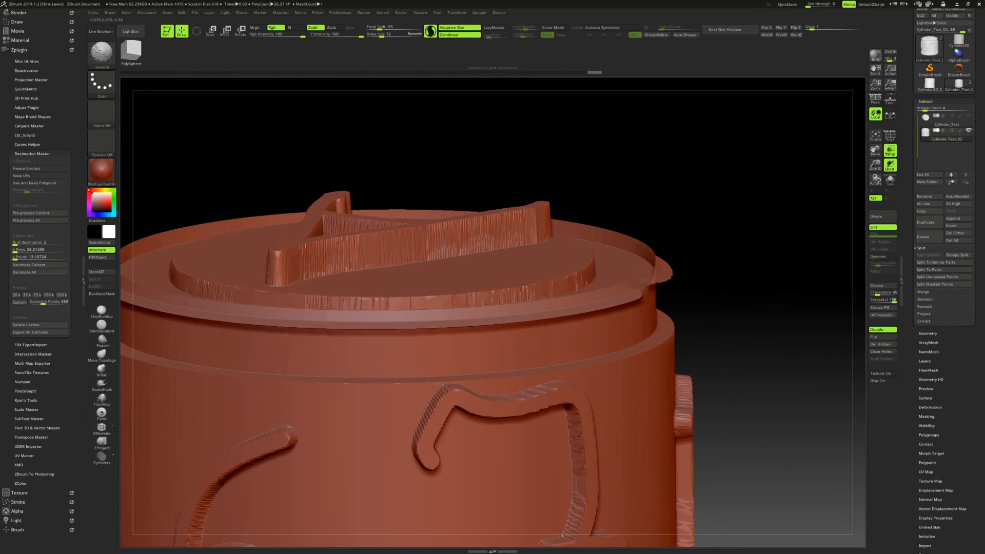
left_click_drag(653, 266, 641, 296)
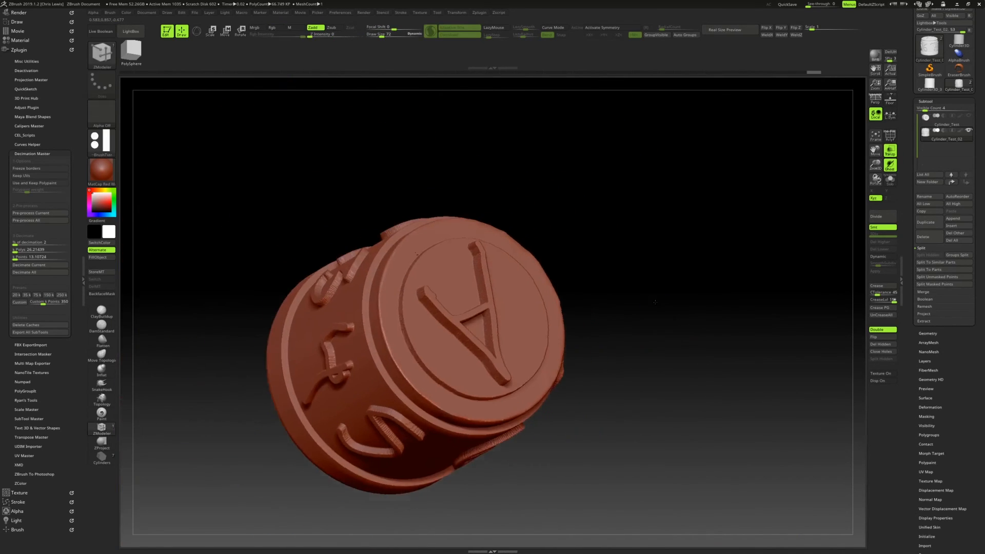
Step: Examine the cylinder's A cap, rims and raised numbers from several angles, showing the polygon wireframe briefly and hiding it again
mouse_move(655, 302)
left_mouse_down()
mouse_move(645, 250)
mouse_move(671, 317)
mouse_move(656, 294)
left_mouse_up()
left_click_drag(724, 267, 792, 228)
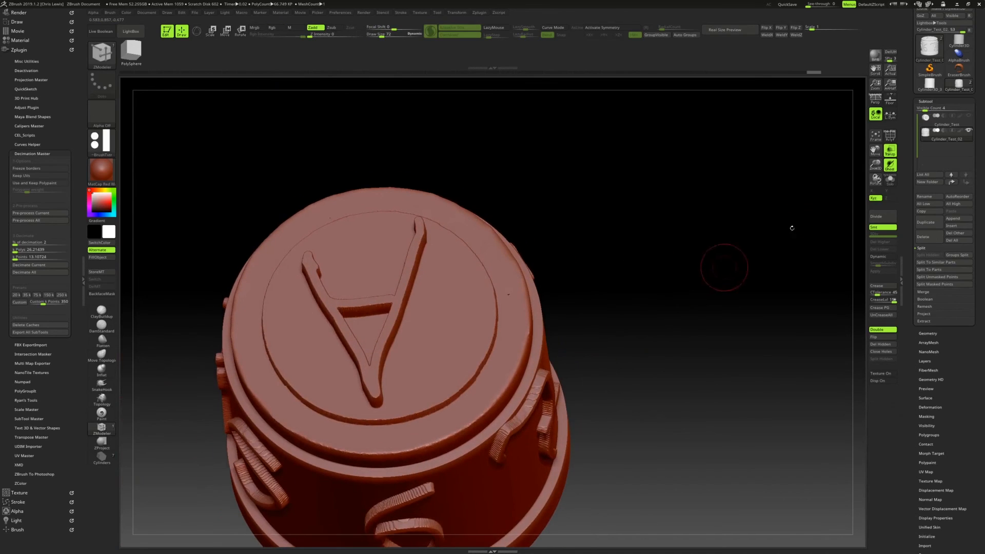
left_click(892, 138)
left_click_drag(730, 297, 683, 400)
left_click(890, 136)
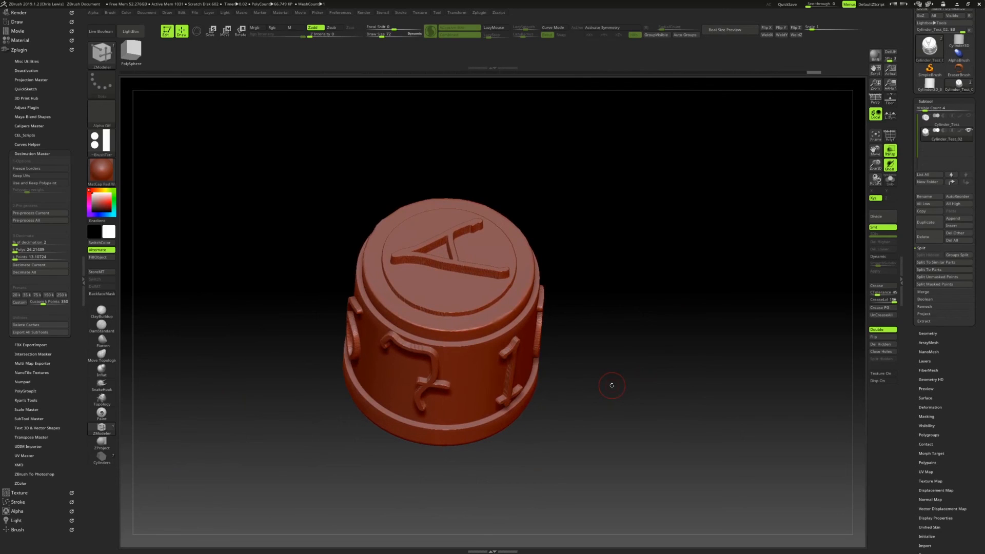
left_click_drag(622, 335, 643, 330)
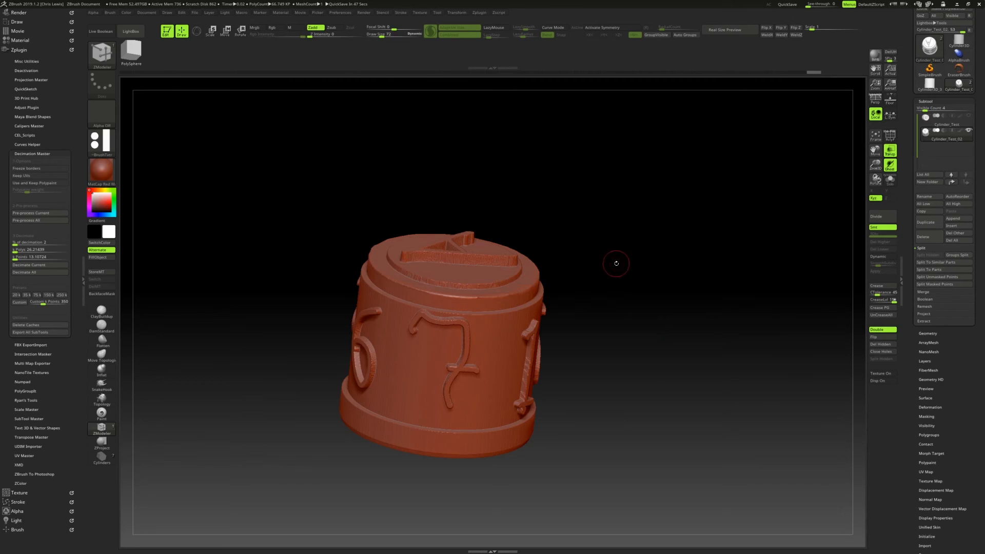
left_click_drag(616, 278, 627, 287)
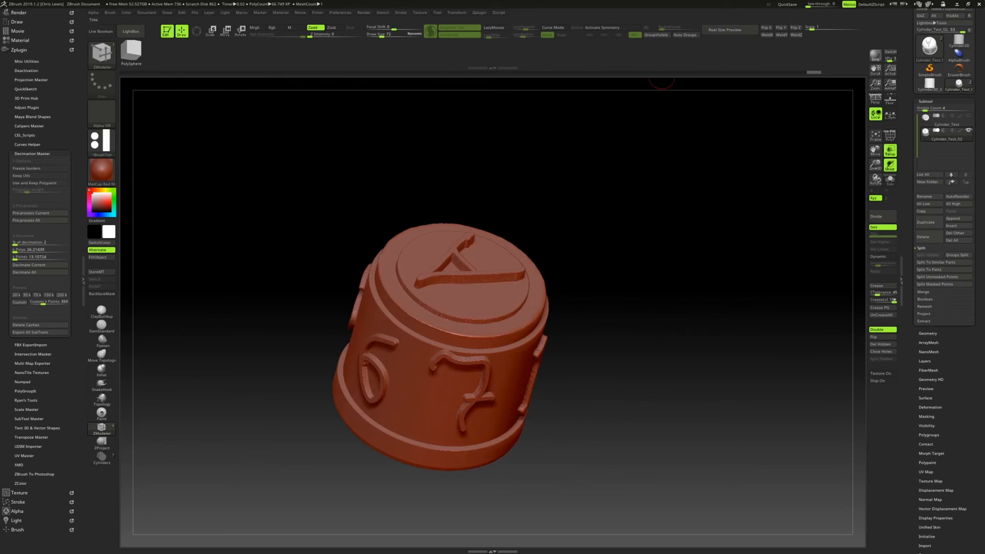